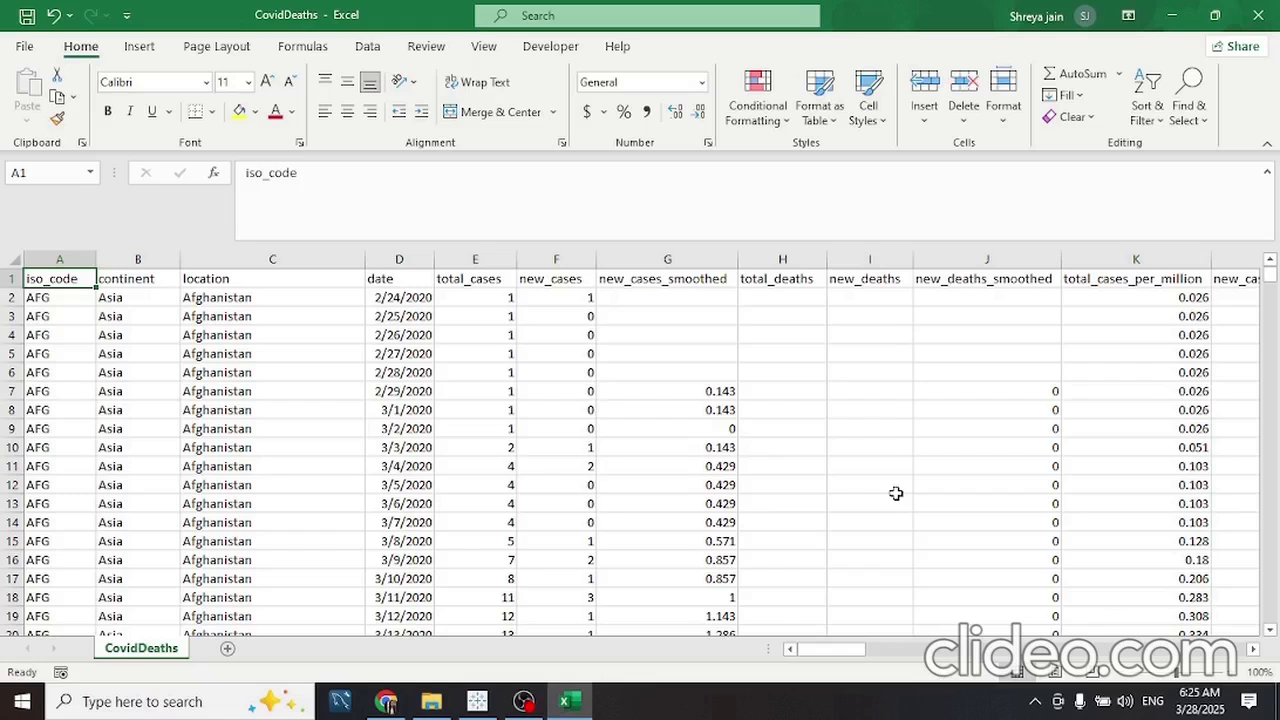
Review the first CovidDeaths column headers one by one, from iso_code in A1 to new_cases in F1
{"action": "key", "text": "Right"}
{"action": "key", "text": "Right"}
{"action": "key", "text": "Left"}
{"action": "key", "text": "Left"}
{"action": "key", "text": "Right"}
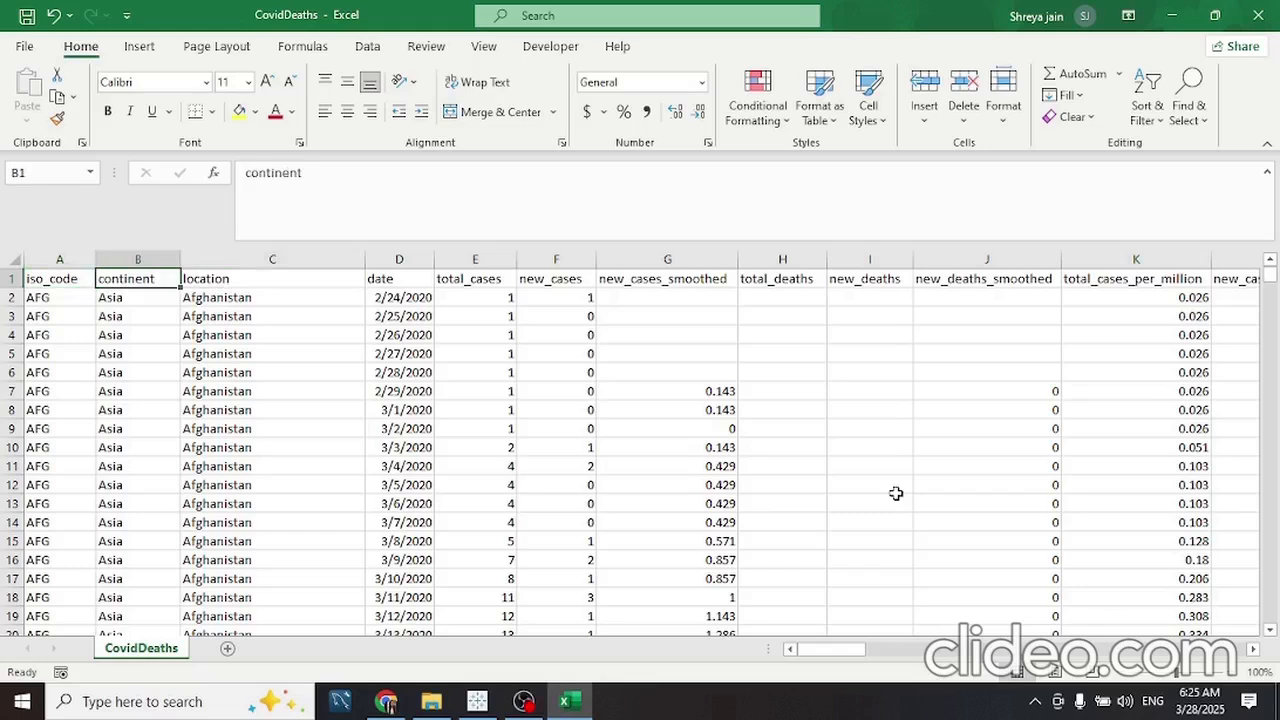
{"action": "key", "text": "Right"}
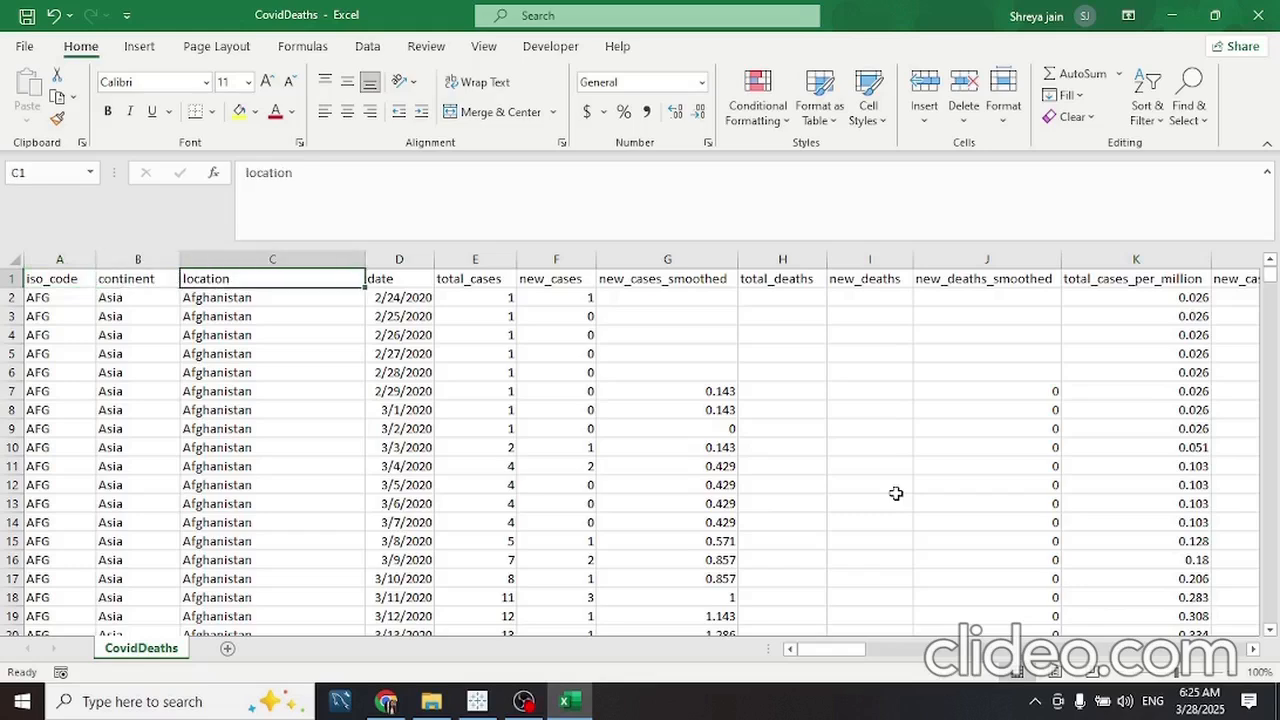
{"action": "key", "text": "Right"}
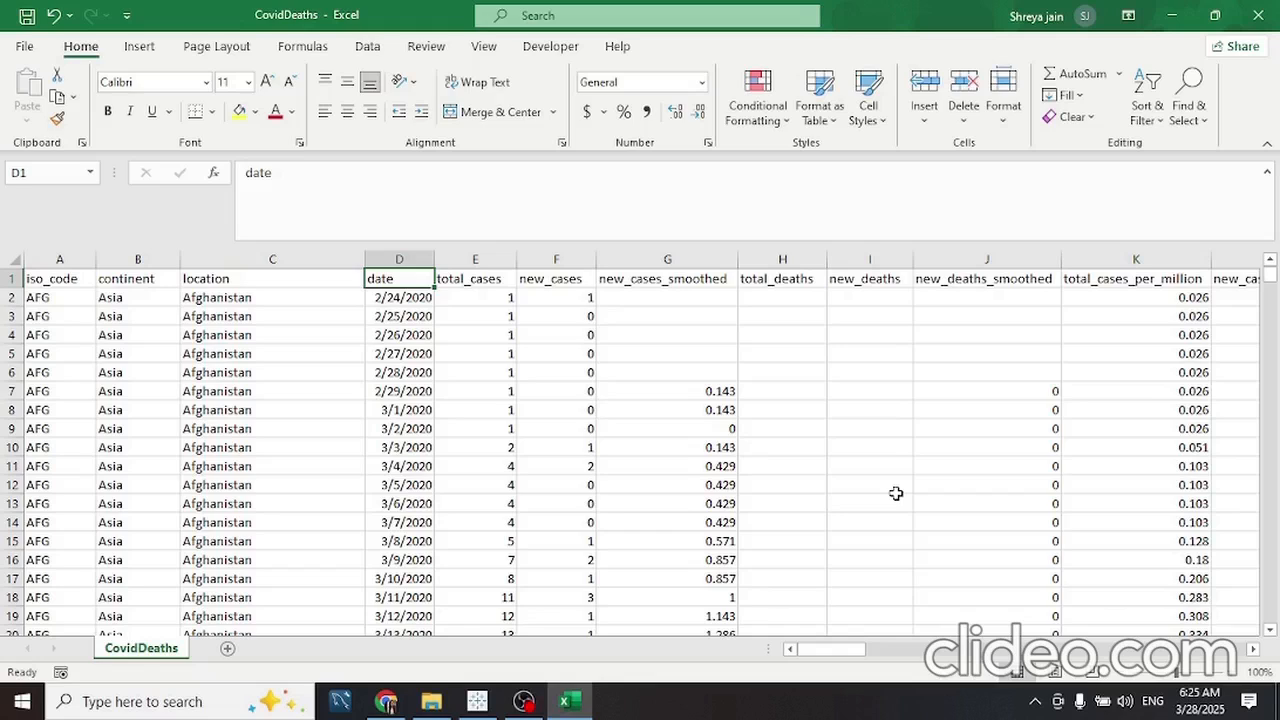
{"action": "key", "text": "Right"}
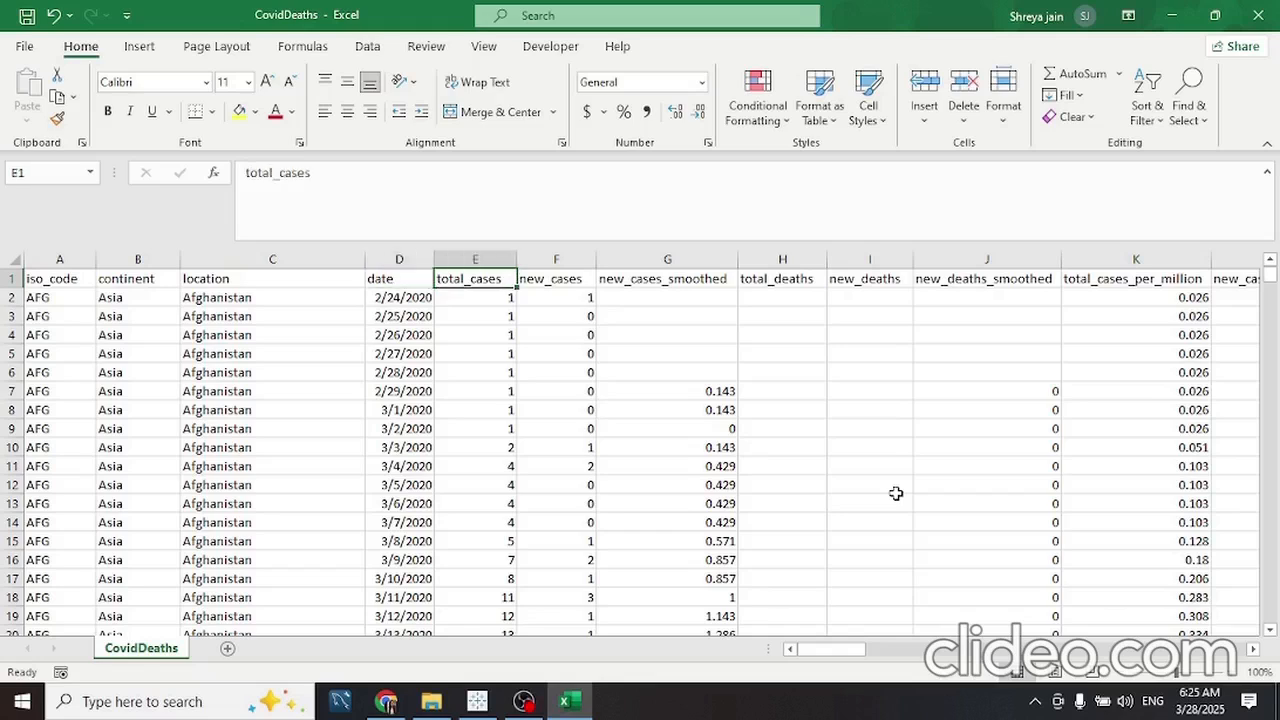
{"action": "key", "text": "Right"}
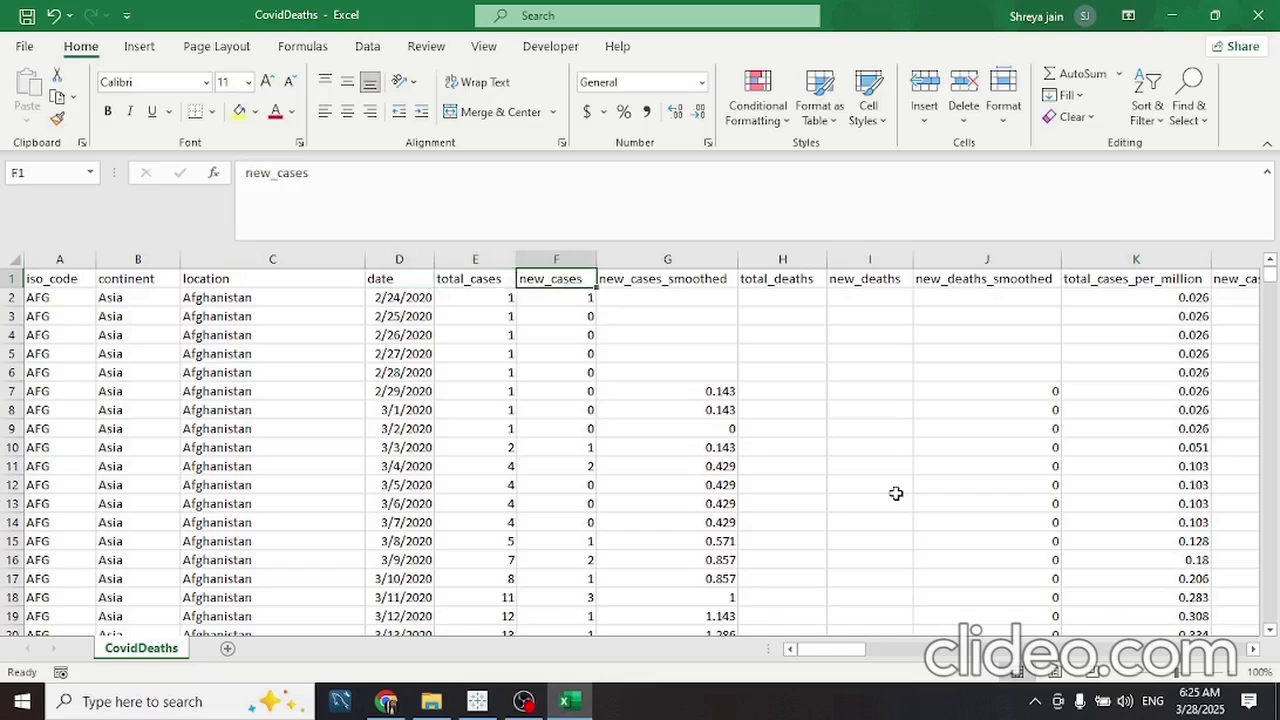
Check the first entry in the date column, then go back to the total_cases header in E1
{"action": "key", "text": "Left"}
{"action": "key", "text": "Left"}
{"action": "key", "text": "Down"}
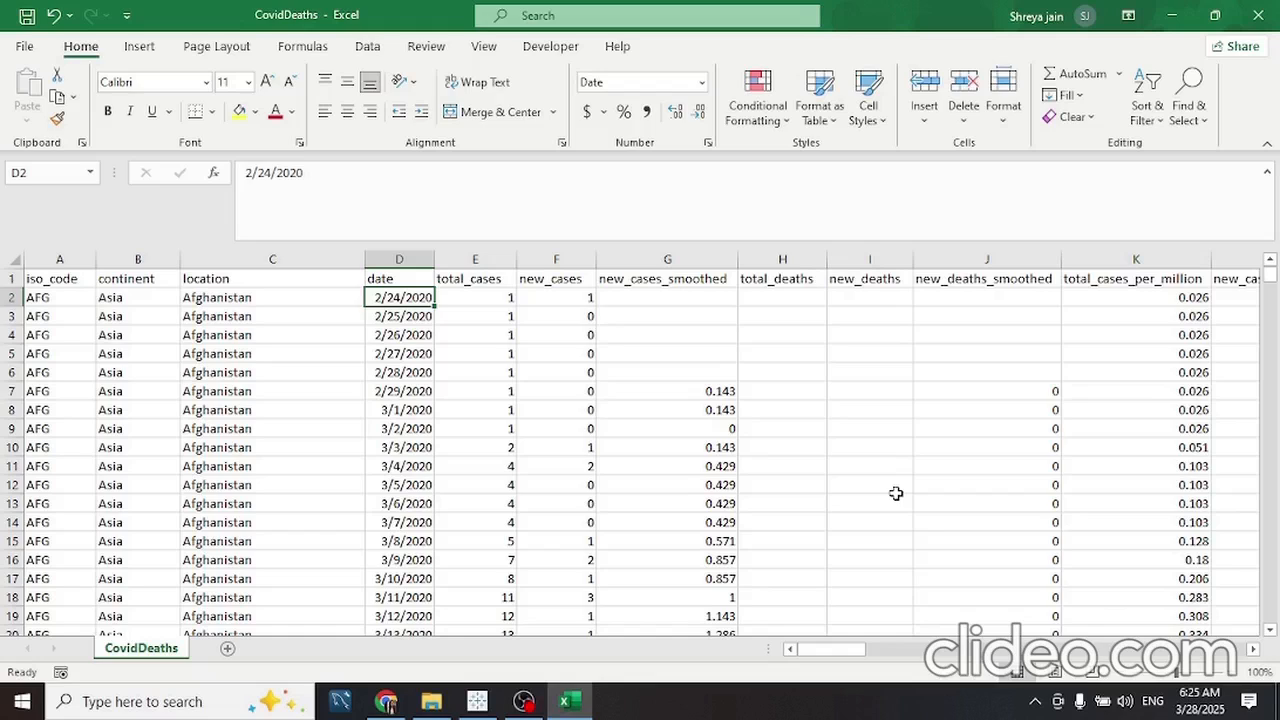
{"action": "key", "text": "Right"}
{"action": "key", "text": "Up"}
{"action": "key", "text": "Left"}
{"action": "key", "text": "Right"}
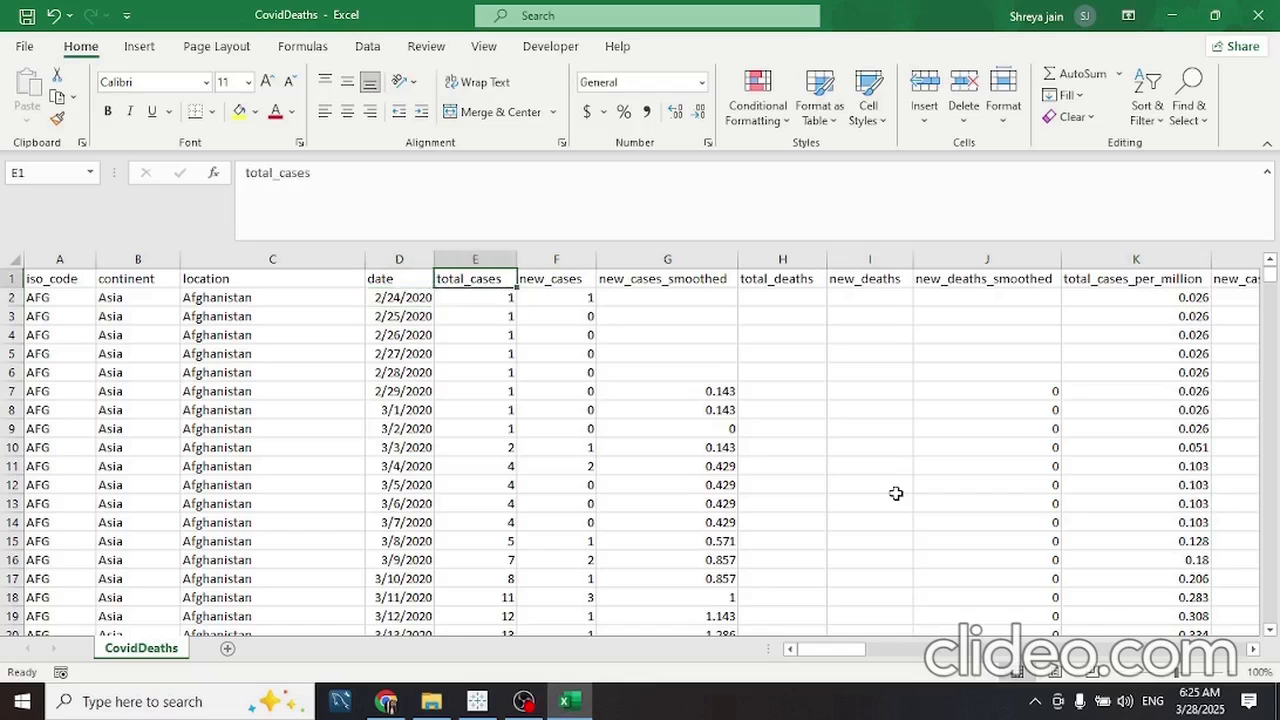
Review the case and death column headers from new_cases in F1 to total_cases_per_million in K1
{"action": "key", "text": "Right"}
{"action": "key", "text": "Right"}
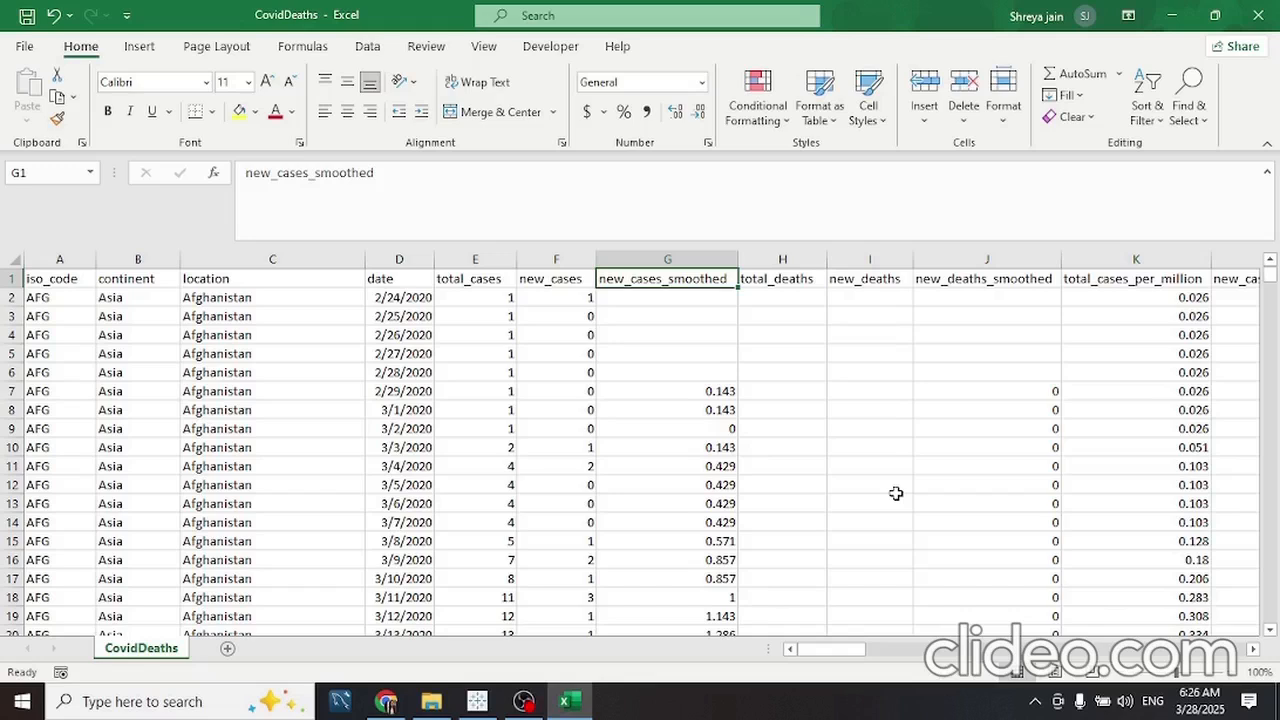
{"action": "key", "text": "Right"}
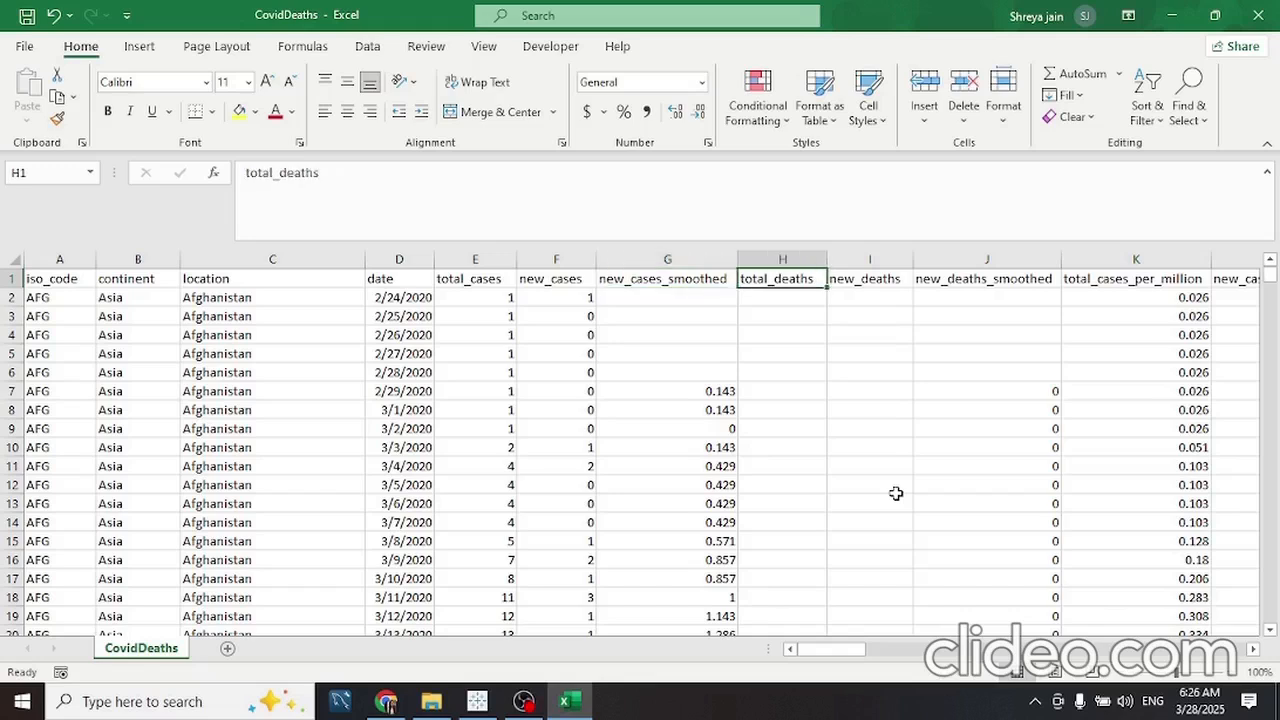
{"action": "key", "text": "Right"}
{"action": "key", "text": "Right"}
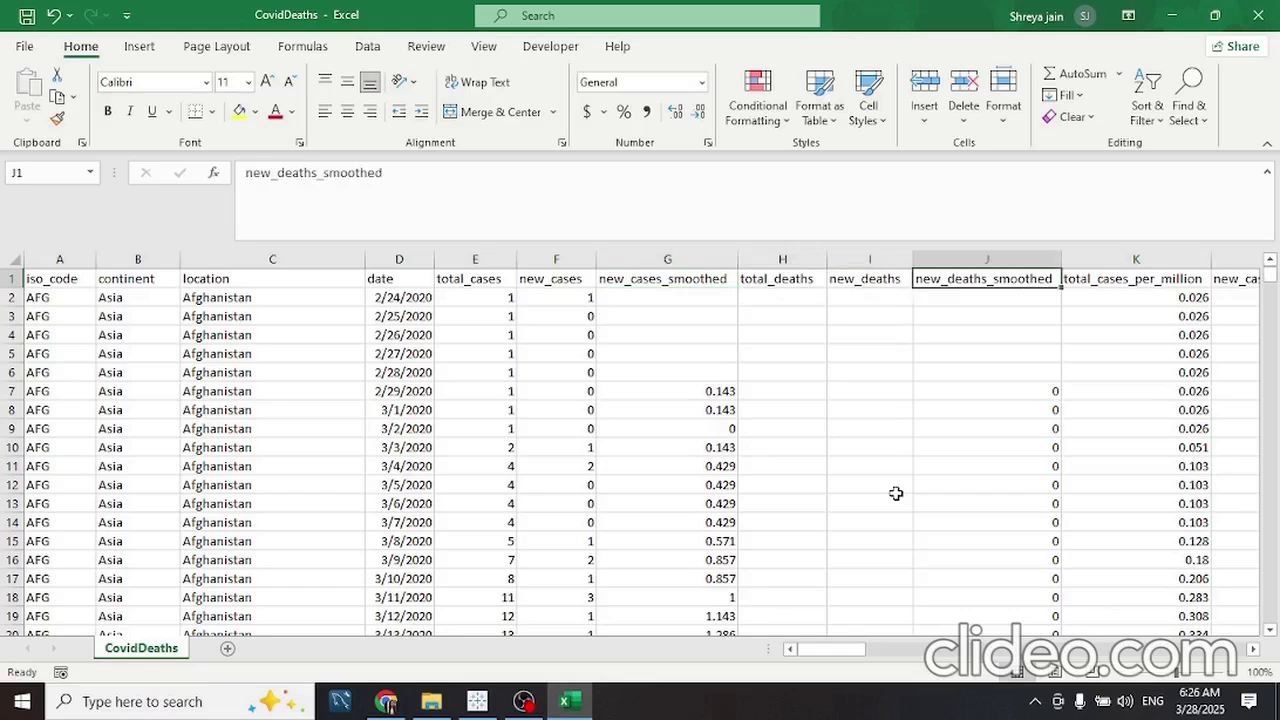
{"action": "key", "text": "Right"}
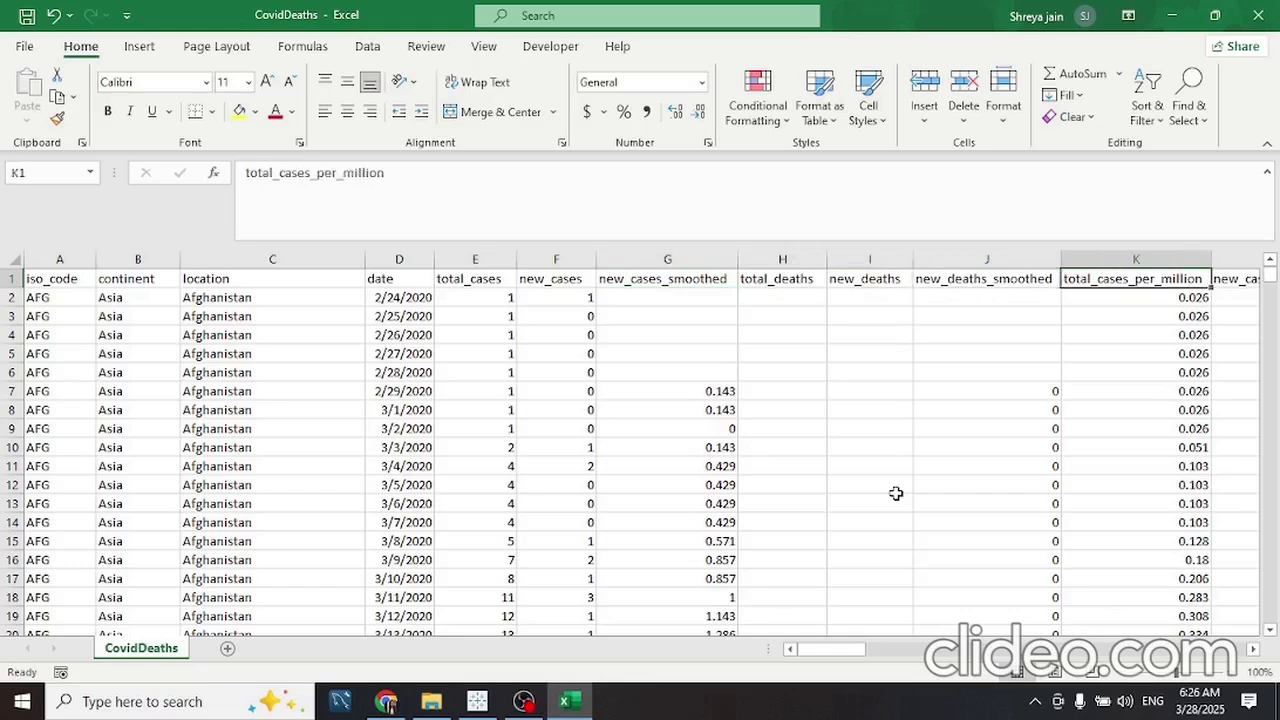
{"action": "key", "text": "Right"}
{"action": "key", "text": "Left"}
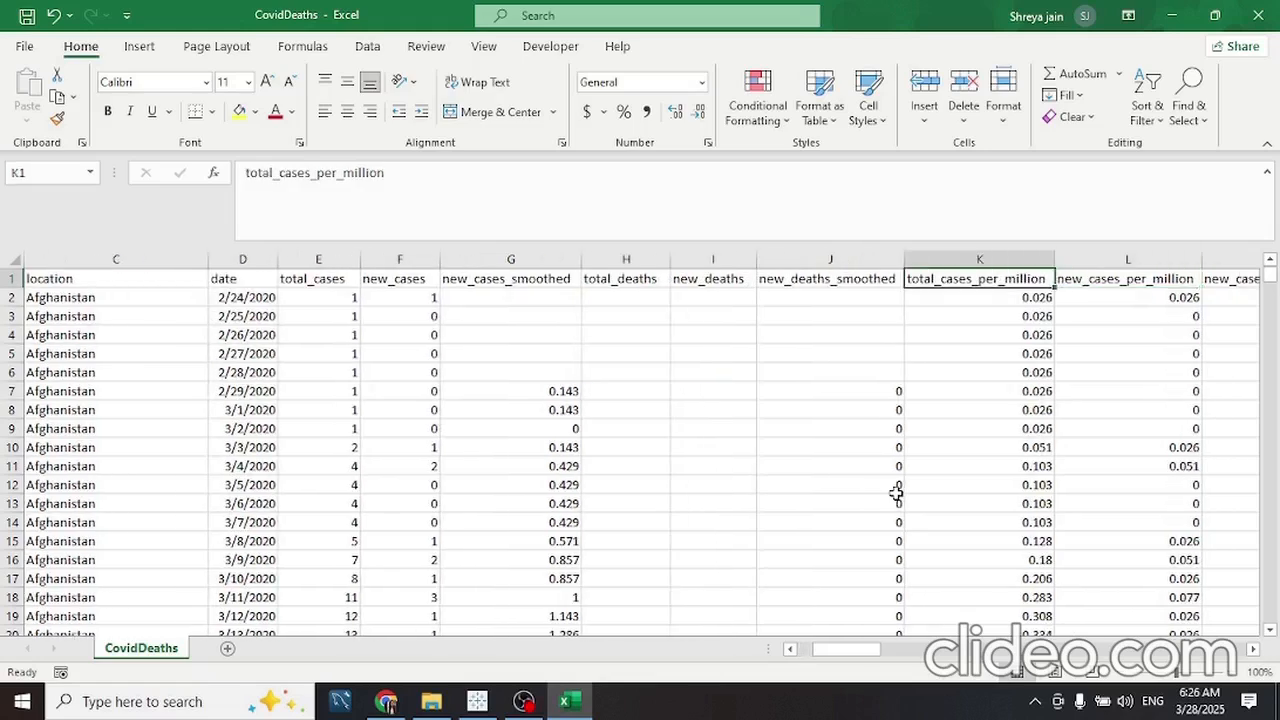
Examine the headers from new_cases_per_million in L1 through reproduction_rate to icu_patients in R1
{"action": "key", "text": "Right"}
{"action": "key", "text": "Right"}
{"action": "key", "text": "Left"}
{"action": "key", "text": "Right"}
{"action": "key", "text": "Right"}
{"action": "key", "text": "Left"}
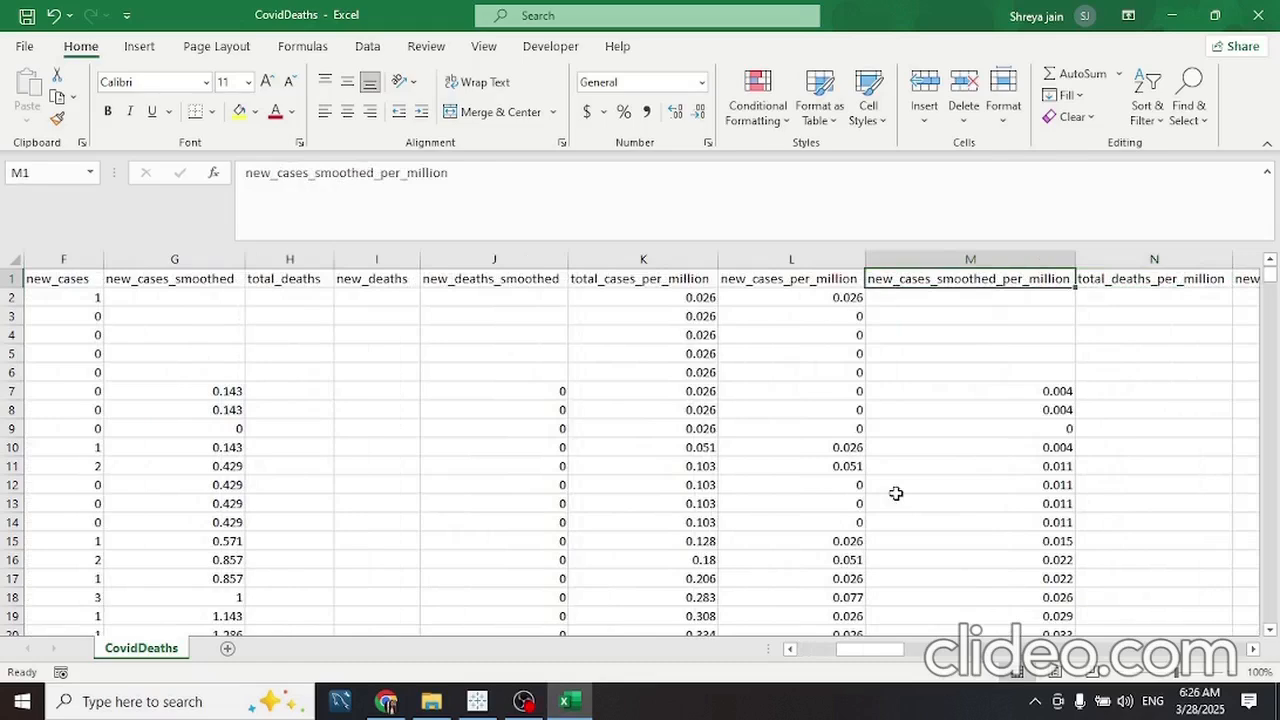
{"action": "key", "text": "Right"}
{"action": "key", "text": "Right"}
{"action": "key", "text": "Left"}
{"action": "key", "text": "Right"}
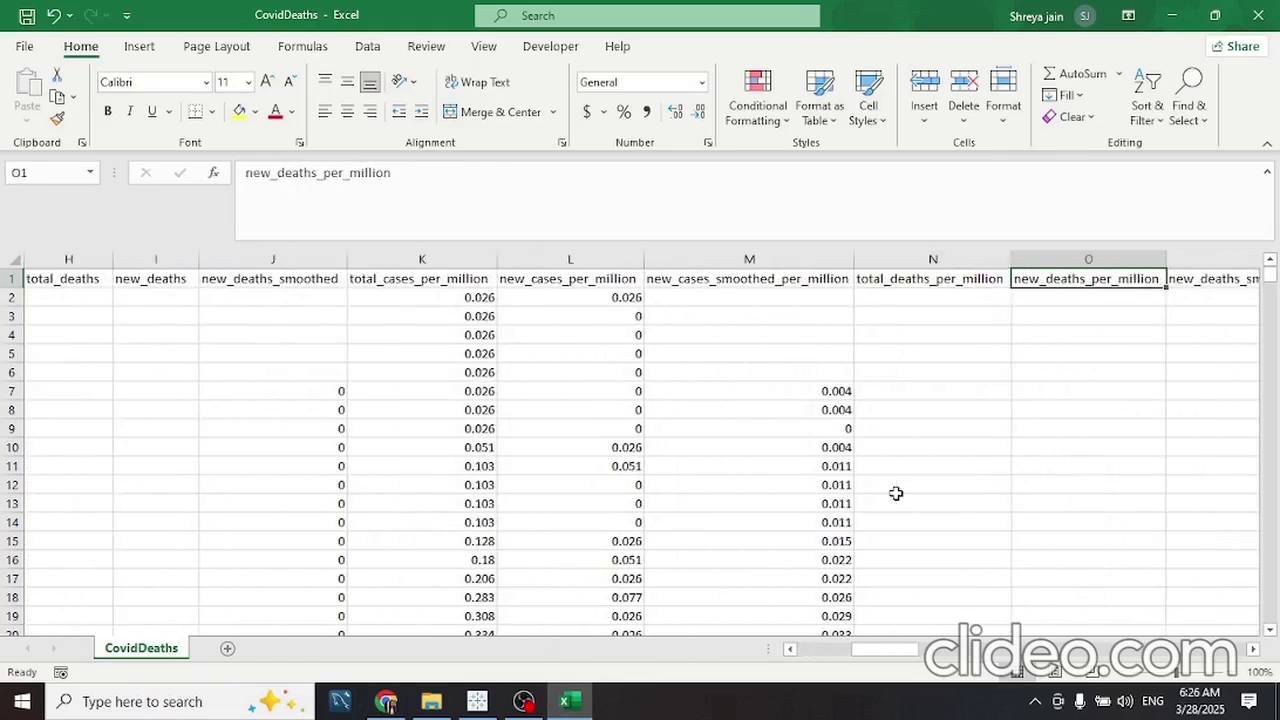
{"action": "key", "text": "Right"}
{"action": "key", "text": "Left"}
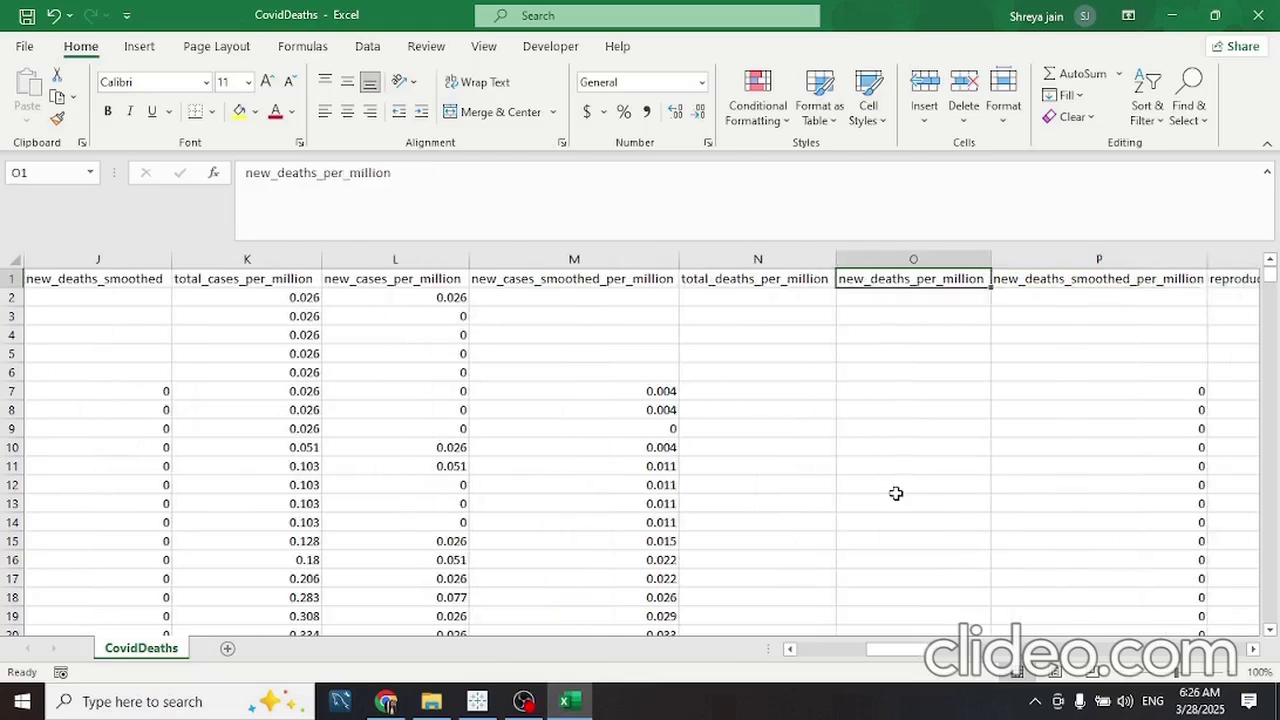
{"action": "key", "text": "Right"}
{"action": "key", "text": "Right"}
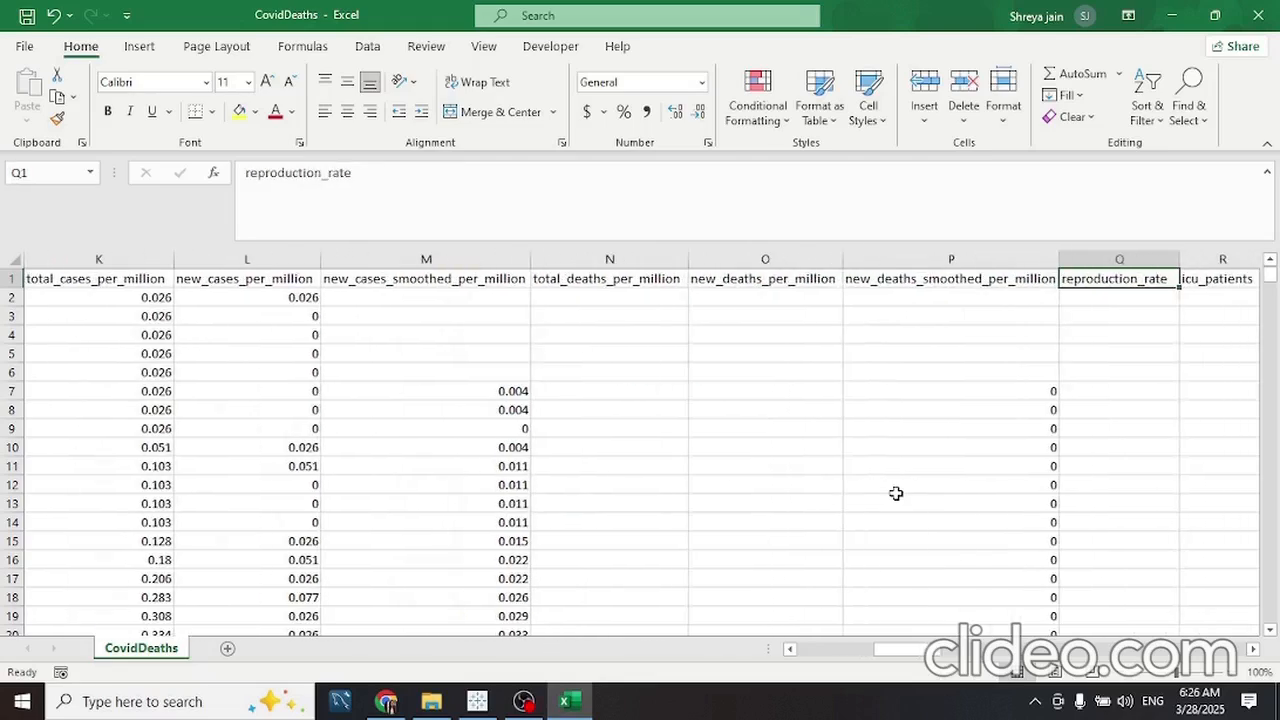
{"action": "key", "text": "Right"}
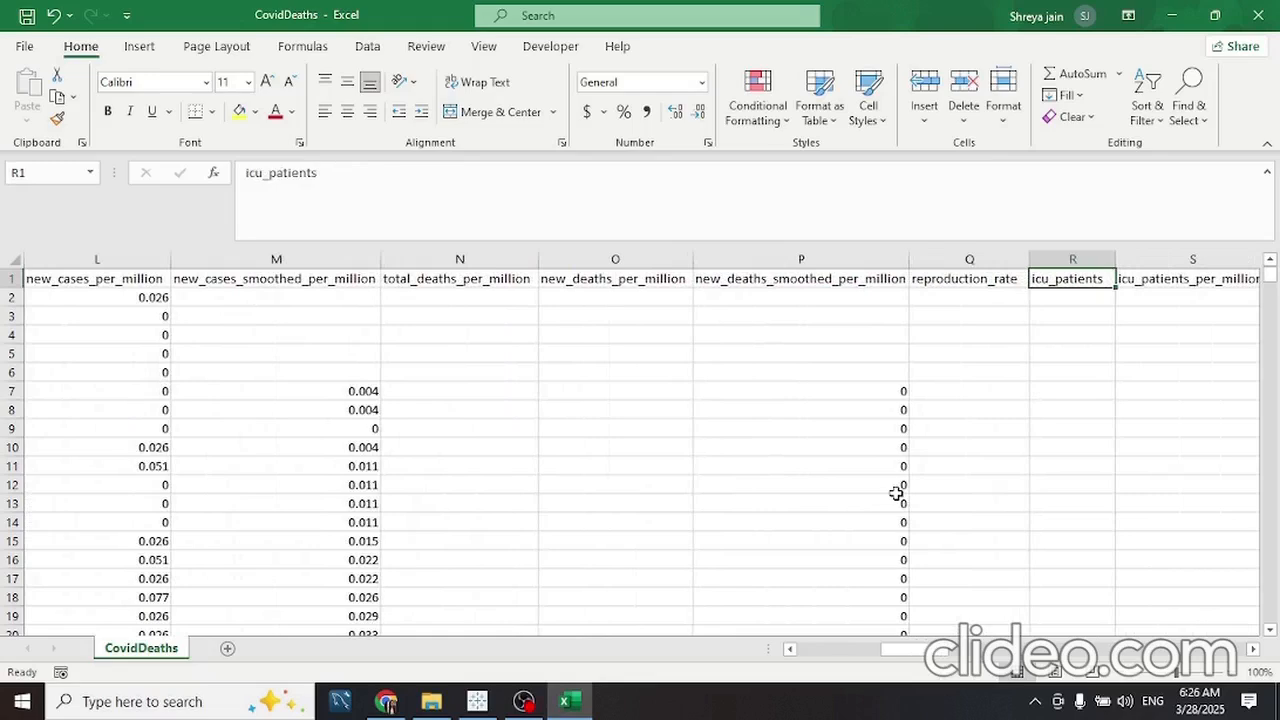
Examine the ICU and hospital headers from icu_patients_per_million in S1 to weekly_hosp_admissions_per_million in Y1
{"action": "key", "text": "Right"}
{"action": "key", "text": "Right"}
{"action": "key", "text": "Right"}
{"action": "key", "text": "Left"}
{"action": "key", "text": "Right"}
{"action": "key", "text": "Right"}
{"action": "key", "text": "Left"}
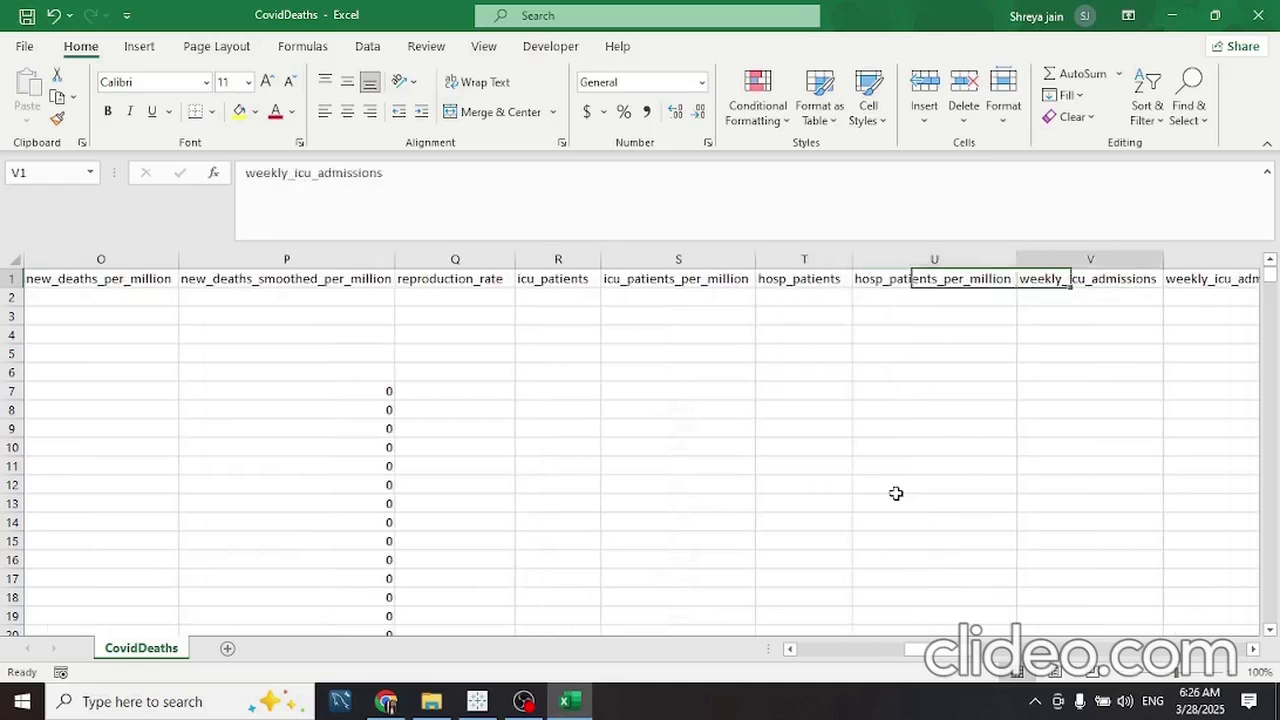
{"action": "key", "text": "Right"}
{"action": "key", "text": "Right"}
{"action": "key", "text": "Left"}
{"action": "key", "text": "Right"}
{"action": "key", "text": "Right"}
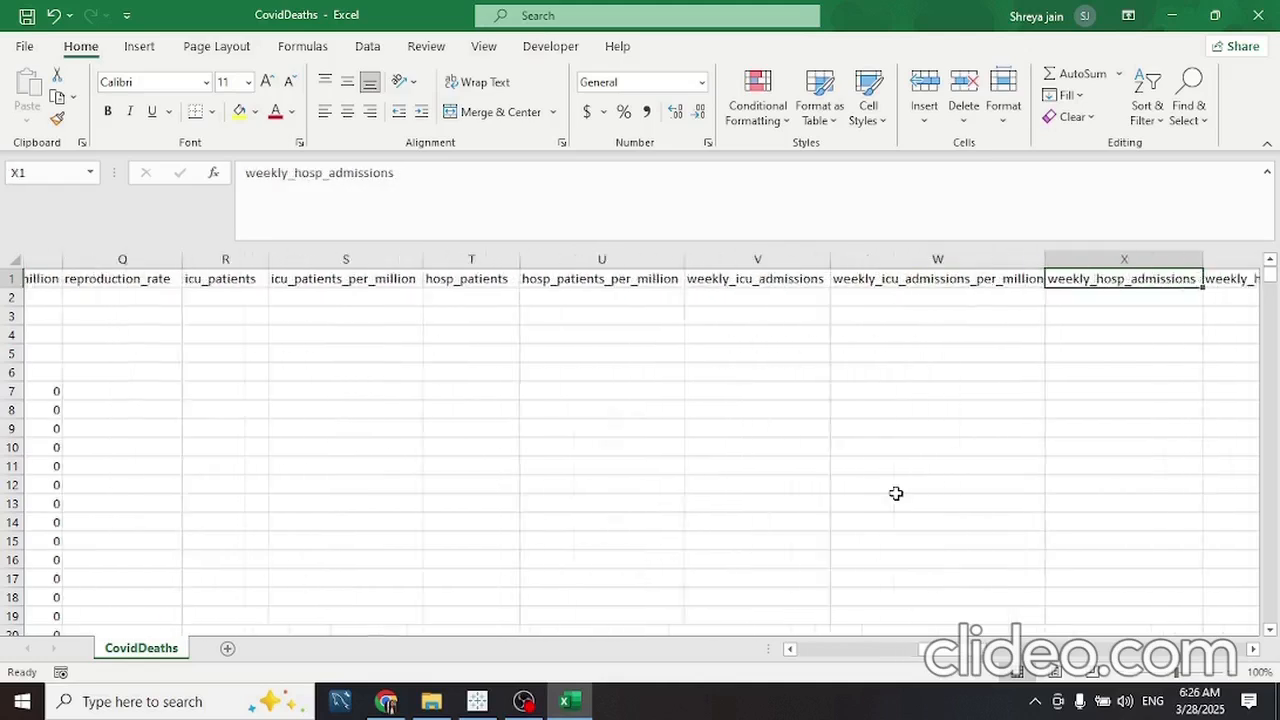
{"action": "key", "text": "Left"}
{"action": "key", "text": "Right"}
{"action": "key", "text": "Right"}
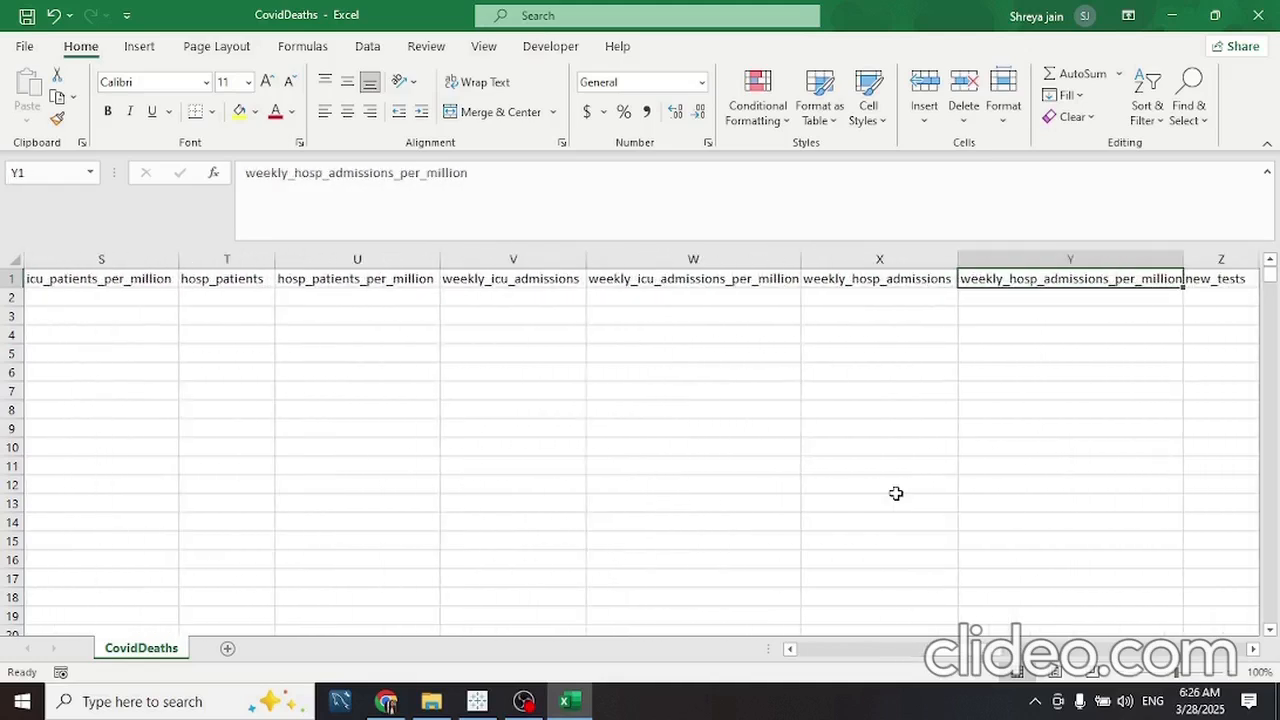
Go through the testing headers from new_tests in Z1 to tests_units in AH1, ending on total_vaccinations in AI1
{"action": "key", "text": "Left"}
{"action": "key", "text": "Right"}
{"action": "key", "text": "Right"}
{"action": "key", "text": "Right"}
{"action": "key", "text": "Left"}
{"action": "key", "text": "Right"}
{"action": "key", "text": "Right"}
{"action": "key", "text": "Right"}
{"action": "key", "text": "Left"}
{"action": "key", "text": "Right"}
{"action": "key", "text": "Right"}
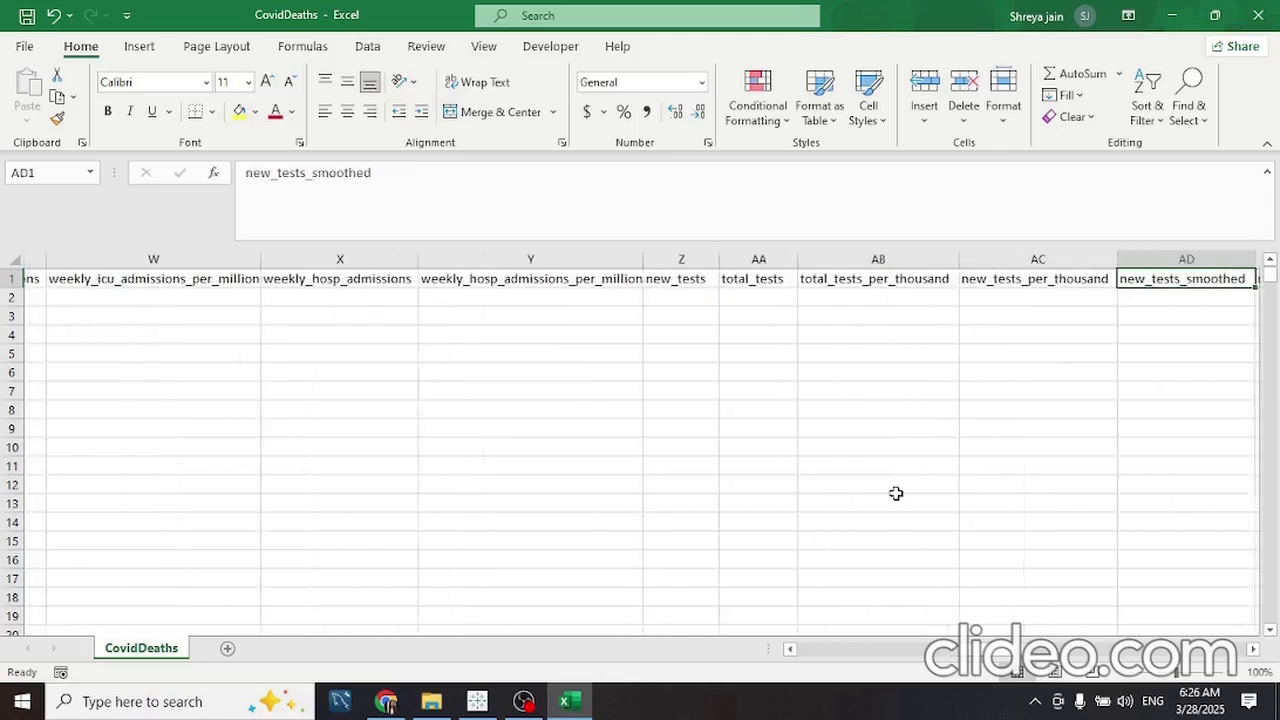
{"action": "key", "text": "Right"}
{"action": "key", "text": "Right"}
{"action": "key", "text": "Left"}
{"action": "key", "text": "Right"}
{"action": "key", "text": "Right"}
{"action": "key", "text": "Left"}
{"action": "key", "text": "Right"}
{"action": "key", "text": "Right"}
{"action": "key", "text": "Right"}
{"action": "key", "text": "Right"}
{"action": "key", "text": "Right"}
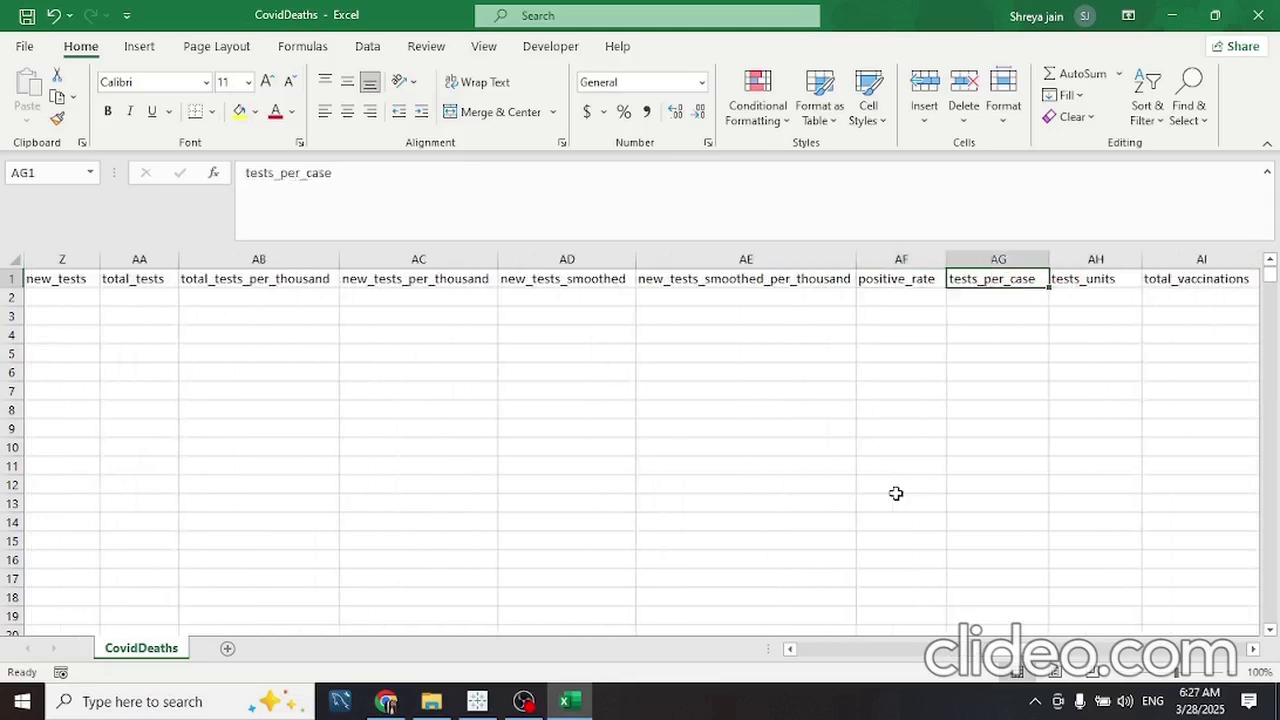
{"action": "key", "text": "Left"}
{"action": "key", "text": "Left"}
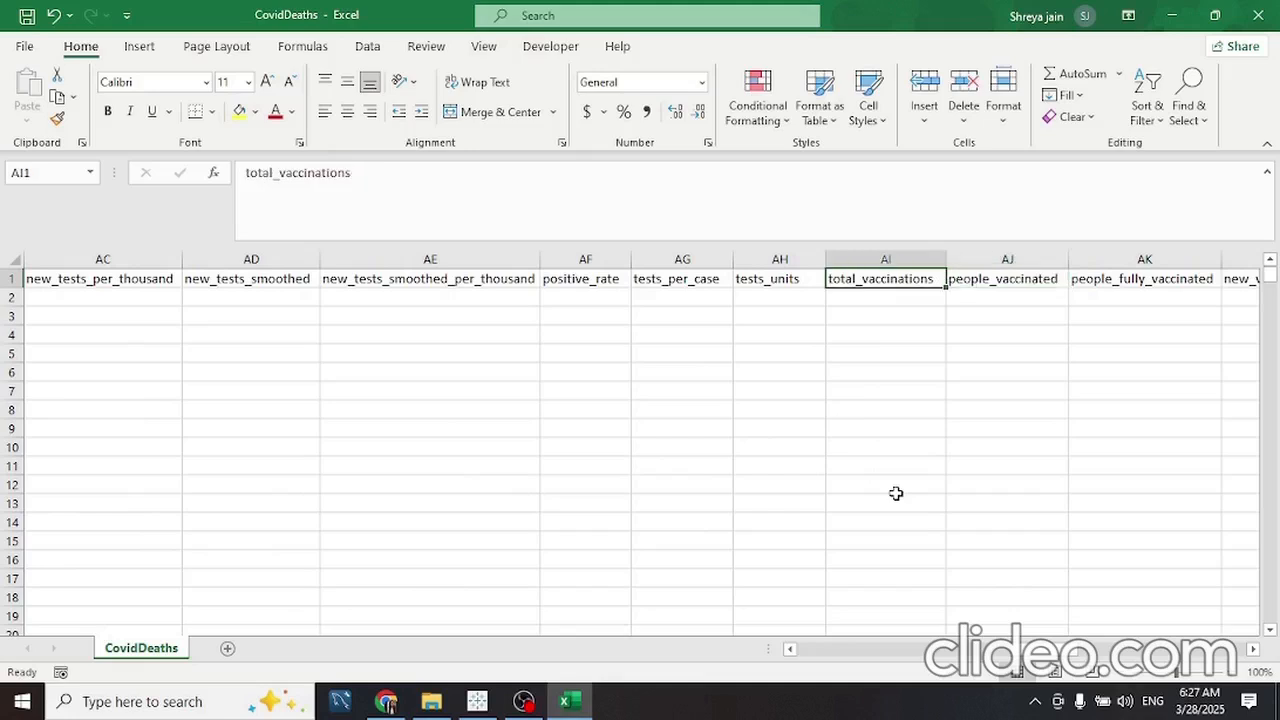
Review the vaccination headers from people_vaccinated in AJ1 to new_vaccinations_smoothed in AM1
{"action": "key", "text": "Right"}
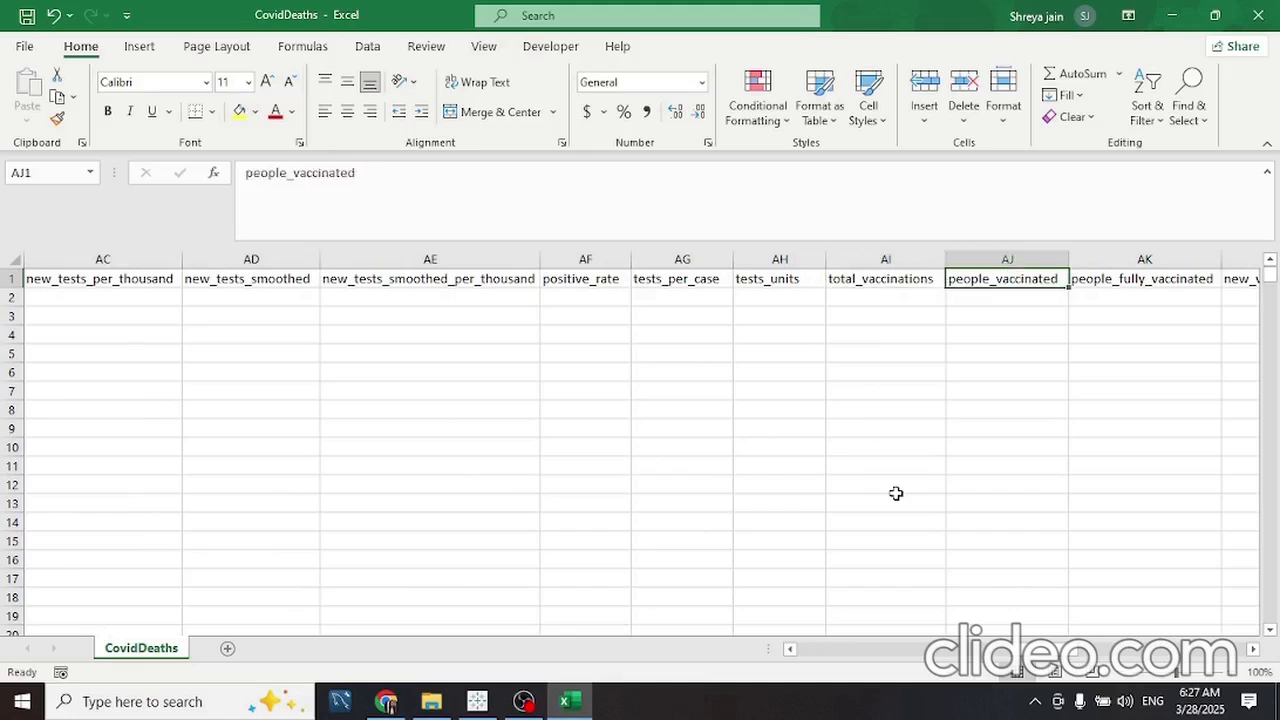
{"action": "key", "text": "Left"}
{"action": "key", "text": "Right"}
{"action": "key", "text": "Left"}
{"action": "key", "text": "Right"}
{"action": "key", "text": "Right"}
{"action": "key", "text": "Right"}
{"action": "key", "text": "Left"}
{"action": "key", "text": "Right"}
{"action": "key", "text": "Right"}
{"action": "key", "text": "Right"}
{"action": "key", "text": "Right"}
{"action": "key", "text": "Right"}
{"action": "key", "text": "Right"}
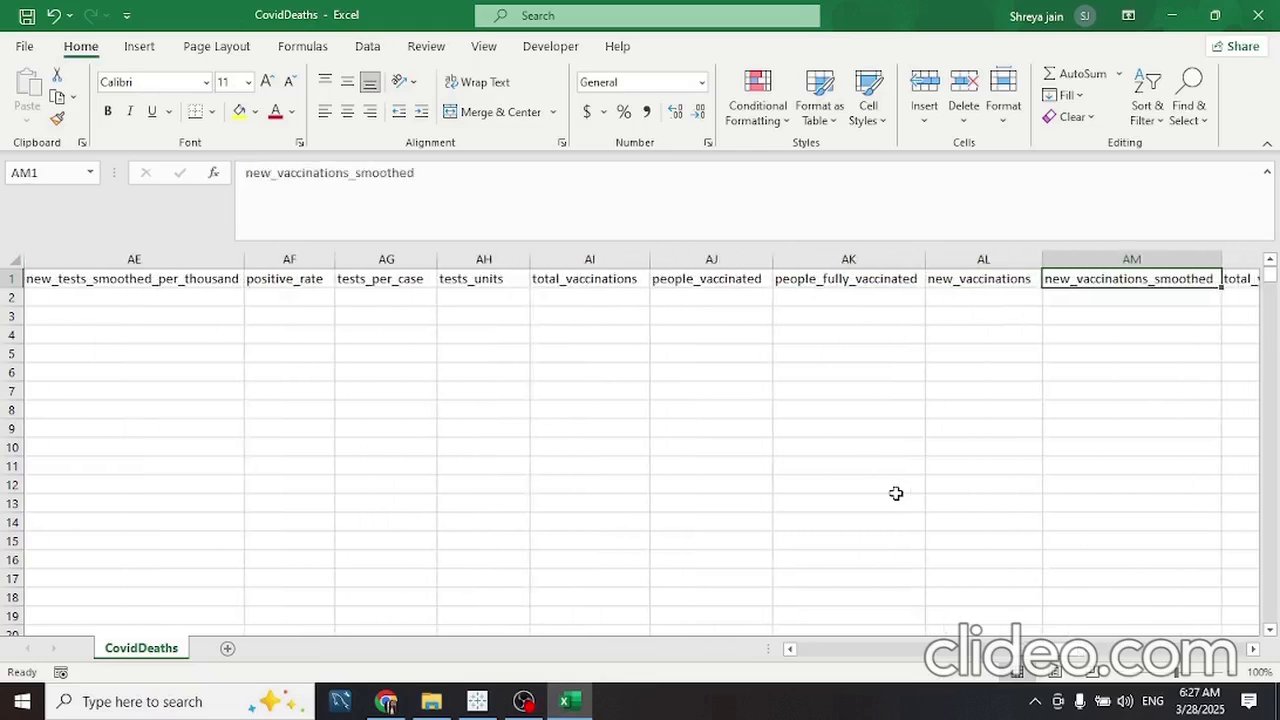
Examine the remaining vaccination rate headers and the population headers up to median_age in AU1
{"action": "key", "text": "Right"}
{"action": "key", "text": "Right"}
{"action": "key", "text": "Left"}
{"action": "key", "text": "Right"}
{"action": "key", "text": "Right"}
{"action": "key", "text": "Right"}
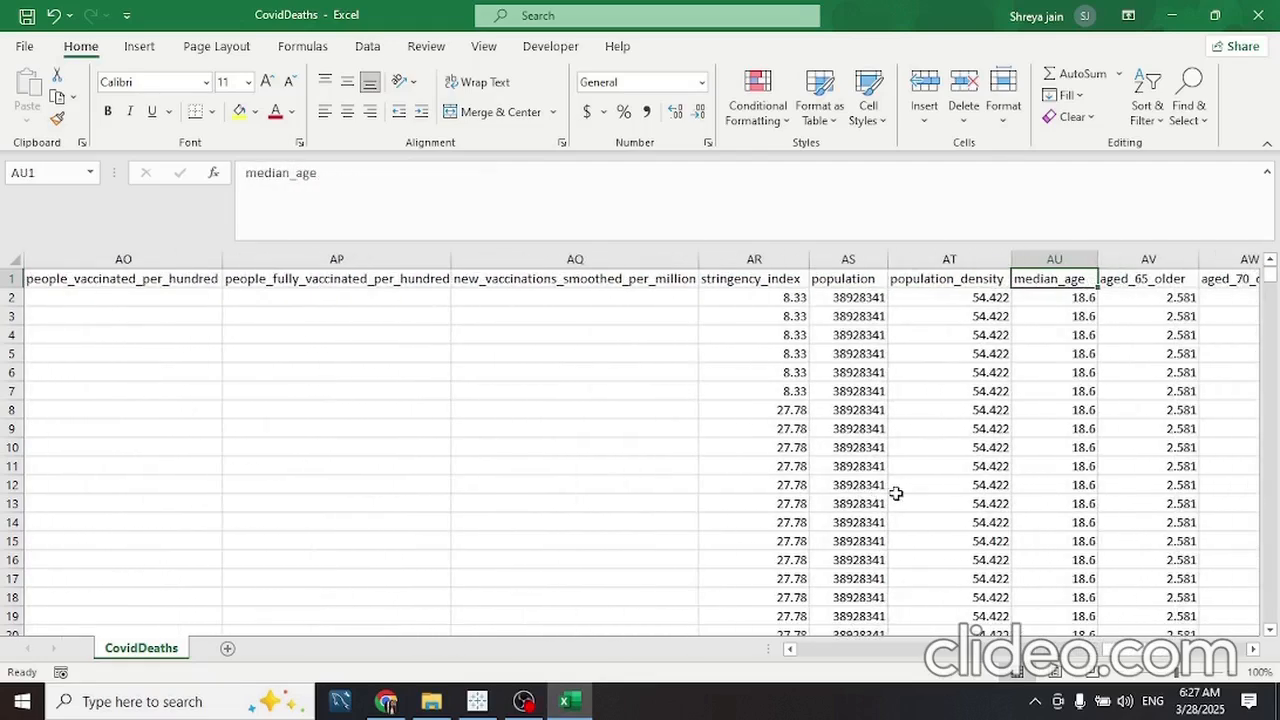
Review the demographic and health headers from aged_65_older in AV1 to diabetes_prevalence in BA1
{"action": "key", "text": "Left"}
{"action": "key", "text": "Right"}
{"action": "key", "text": "Right"}
{"action": "key", "text": "Right"}
{"action": "key", "text": "Left"}
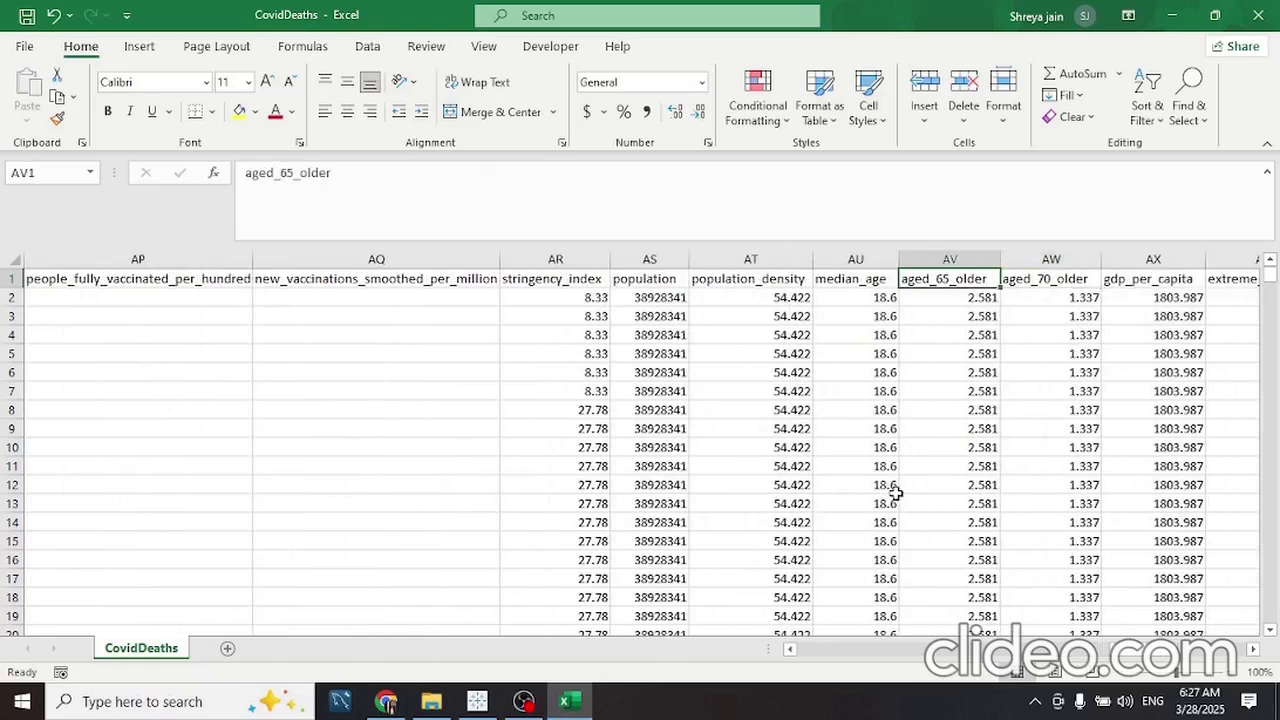
{"action": "key", "text": "Right"}
{"action": "key", "text": "Right"}
{"action": "key", "text": "Right"}
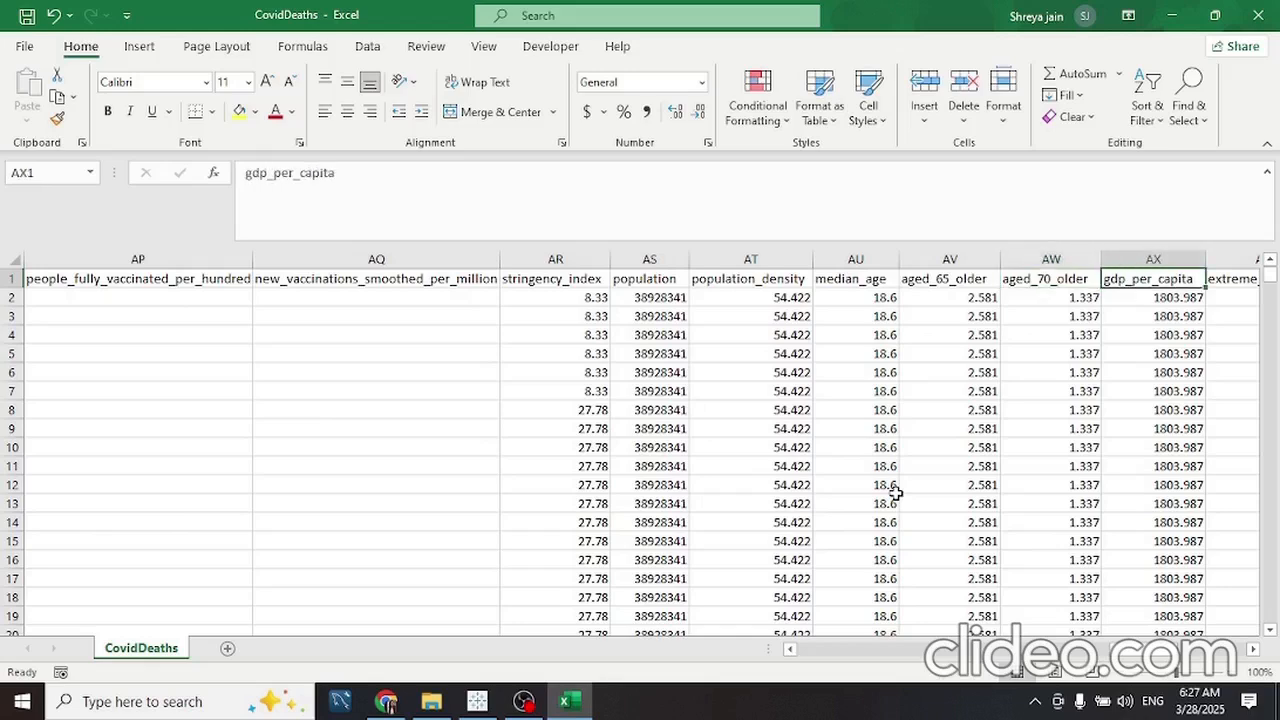
{"action": "key", "text": "Left"}
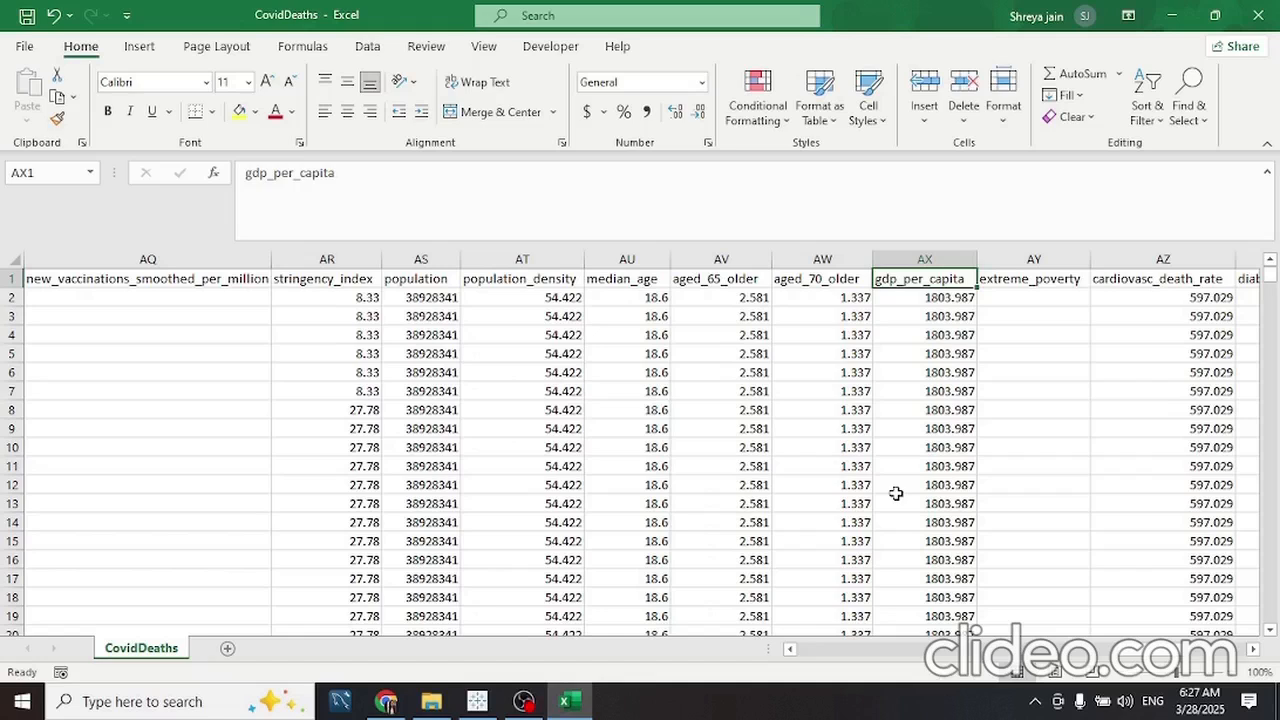
{"action": "key", "text": "Right"}
{"action": "key", "text": "Right"}
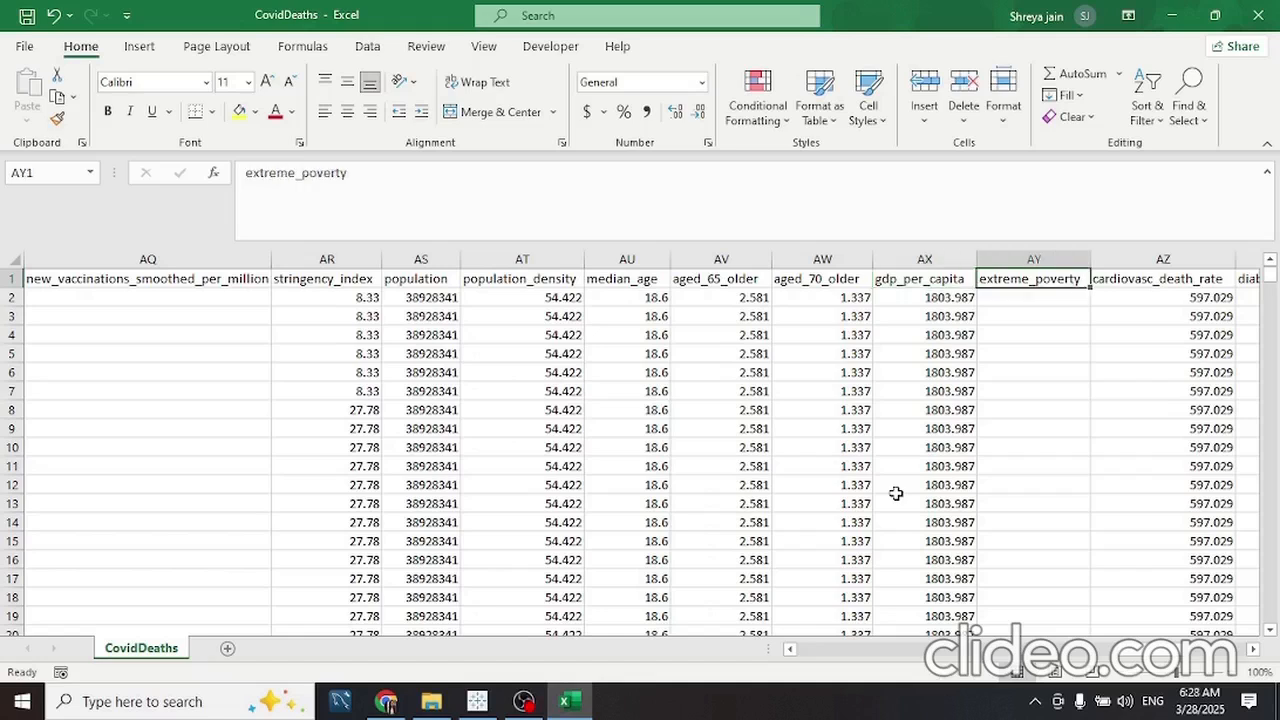
{"action": "key", "text": "Right"}
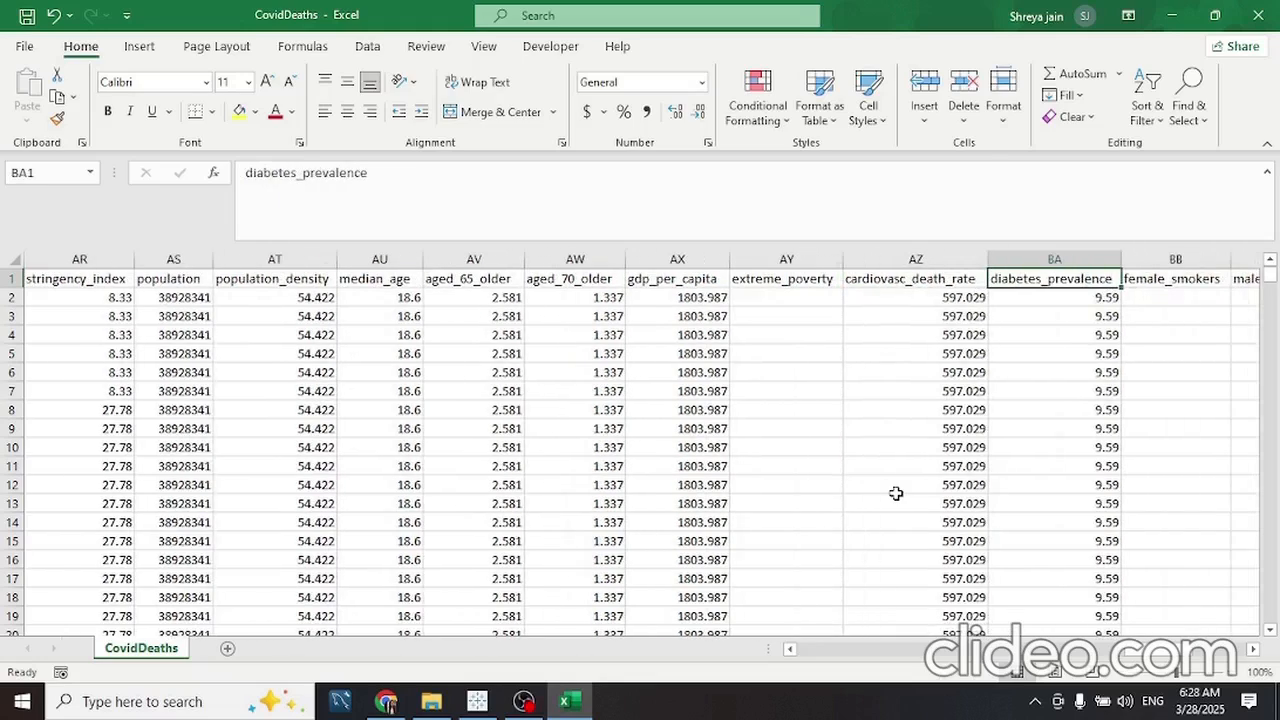
Examine the final headers from female_smokers in BB1 to human_development_index in BG1, the last filled column
{"action": "key", "text": "Left"}
{"action": "key", "text": "Right"}
{"action": "key", "text": "Right"}
{"action": "key", "text": "Right"}
{"action": "key", "text": "Right"}
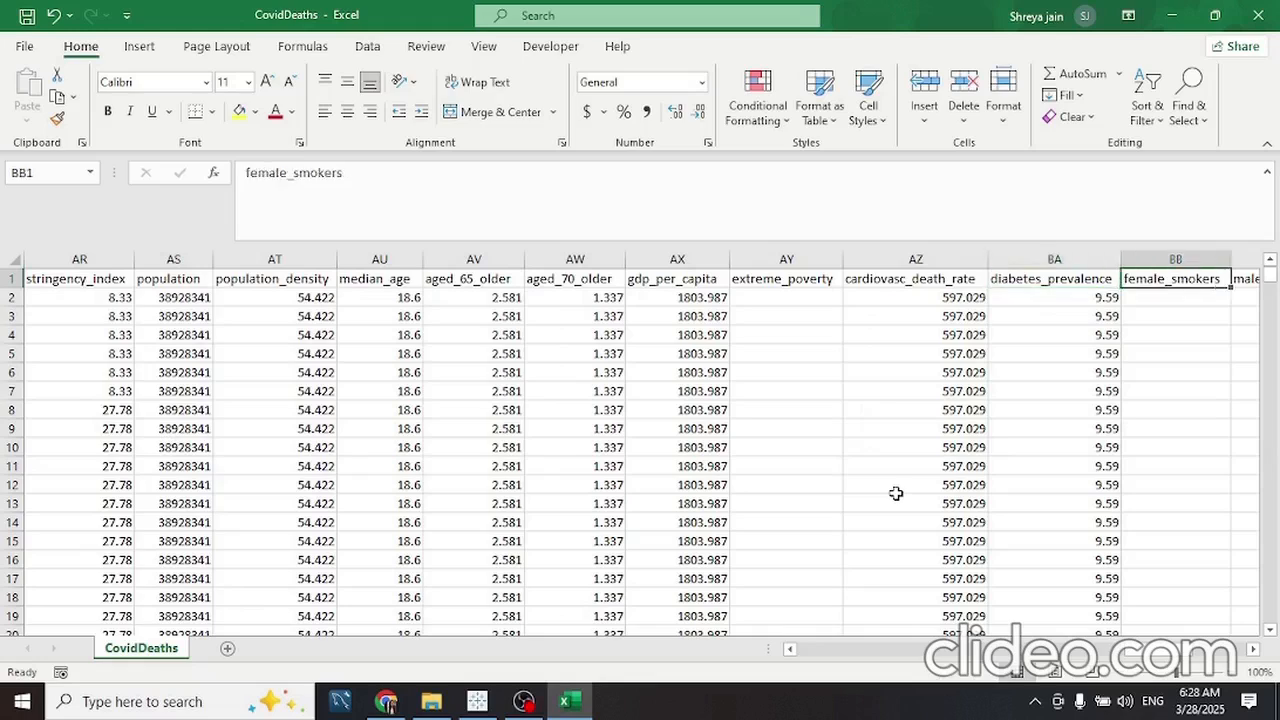
{"action": "key", "text": "Left"}
{"action": "key", "text": "Left"}
{"action": "key", "text": "Right"}
{"action": "key", "text": "Right"}
{"action": "key", "text": "Right"}
{"action": "key", "text": "Right"}
{"action": "key", "text": "Right"}
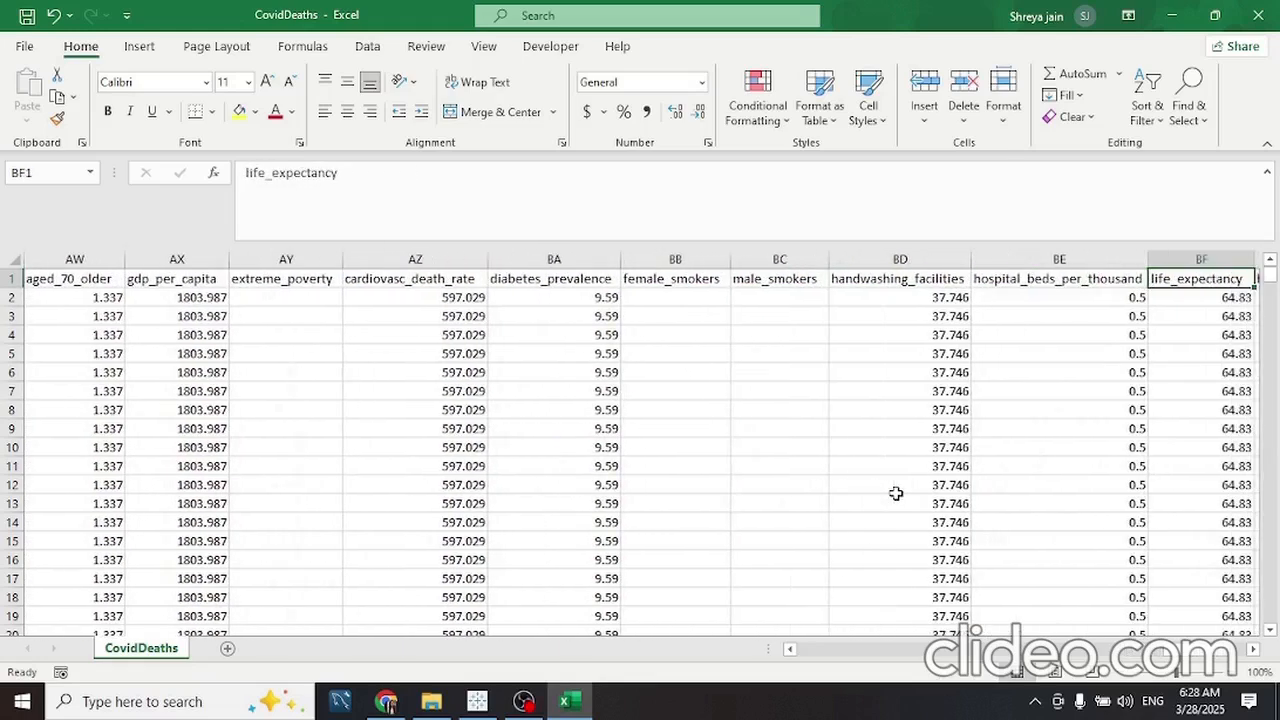
{"action": "key", "text": "Left"}
{"action": "key", "text": "Left"}
{"action": "key", "text": "Right"}
{"action": "key", "text": "Right"}
{"action": "key", "text": "Right"}
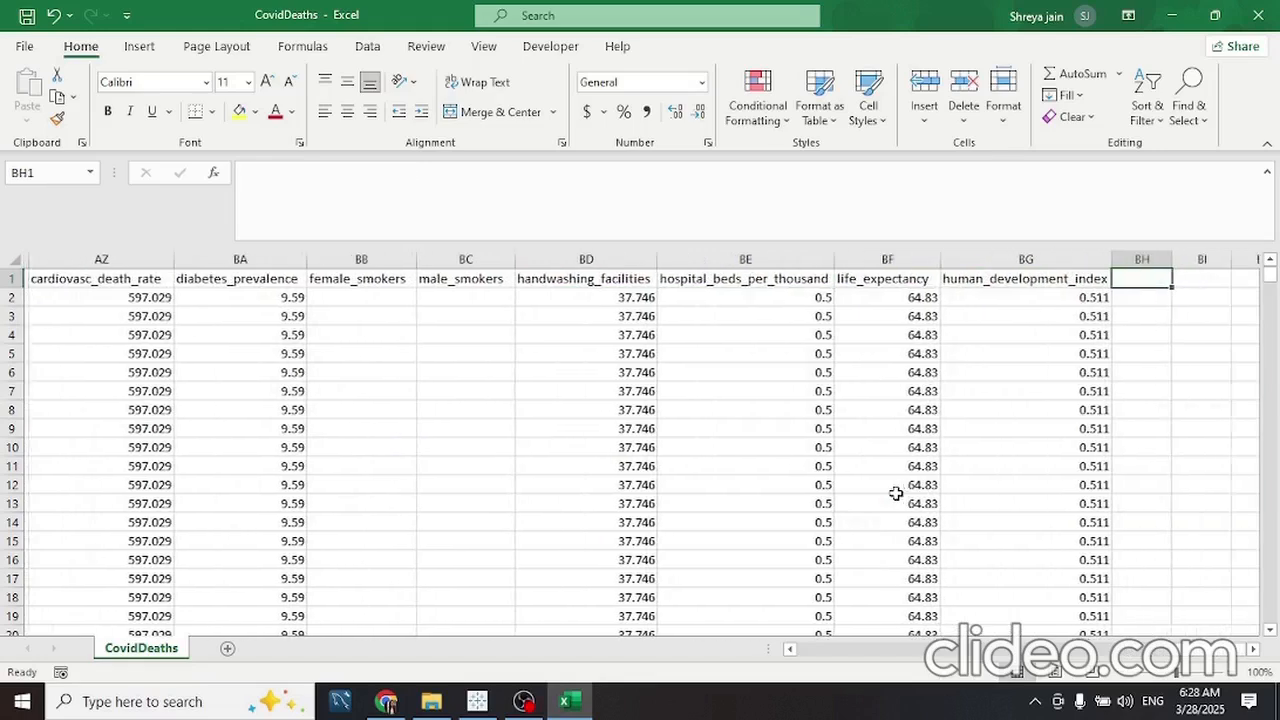
{"action": "key", "text": "Left"}
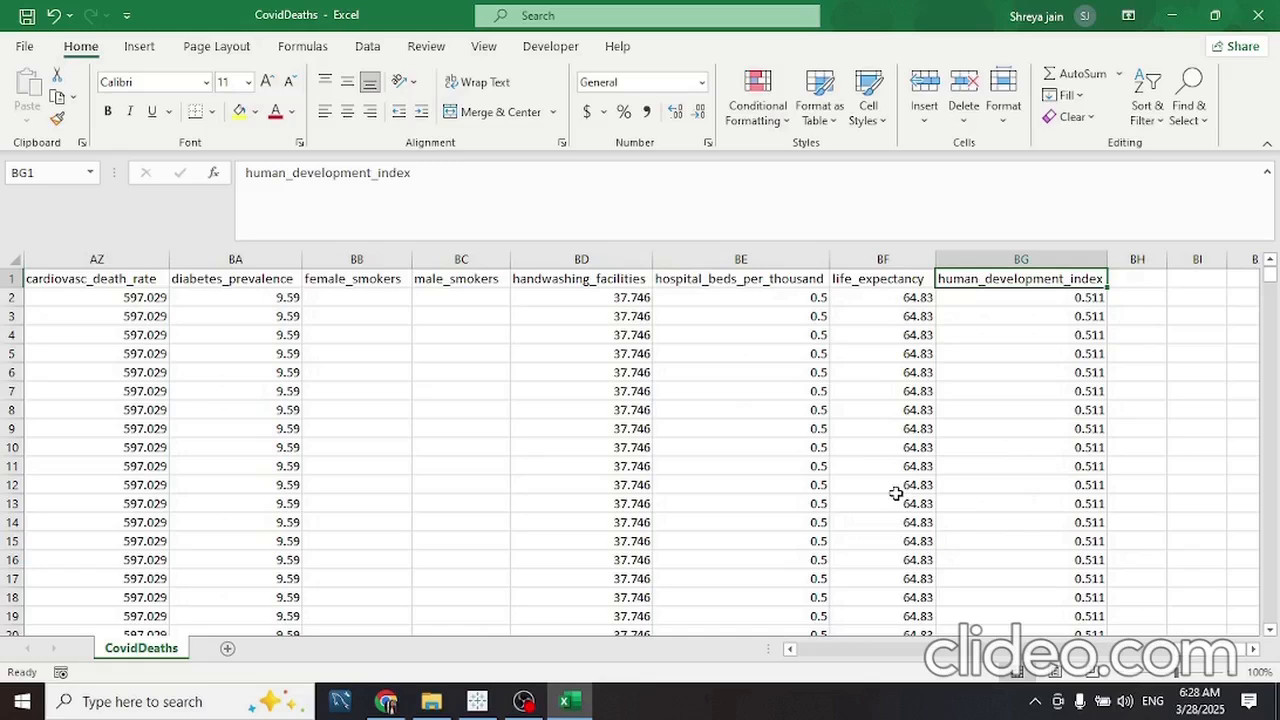
Check the width of the header row by going from iso_code in A1 to the last header and back
{"action": "key", "text": "ctrl+Home"}
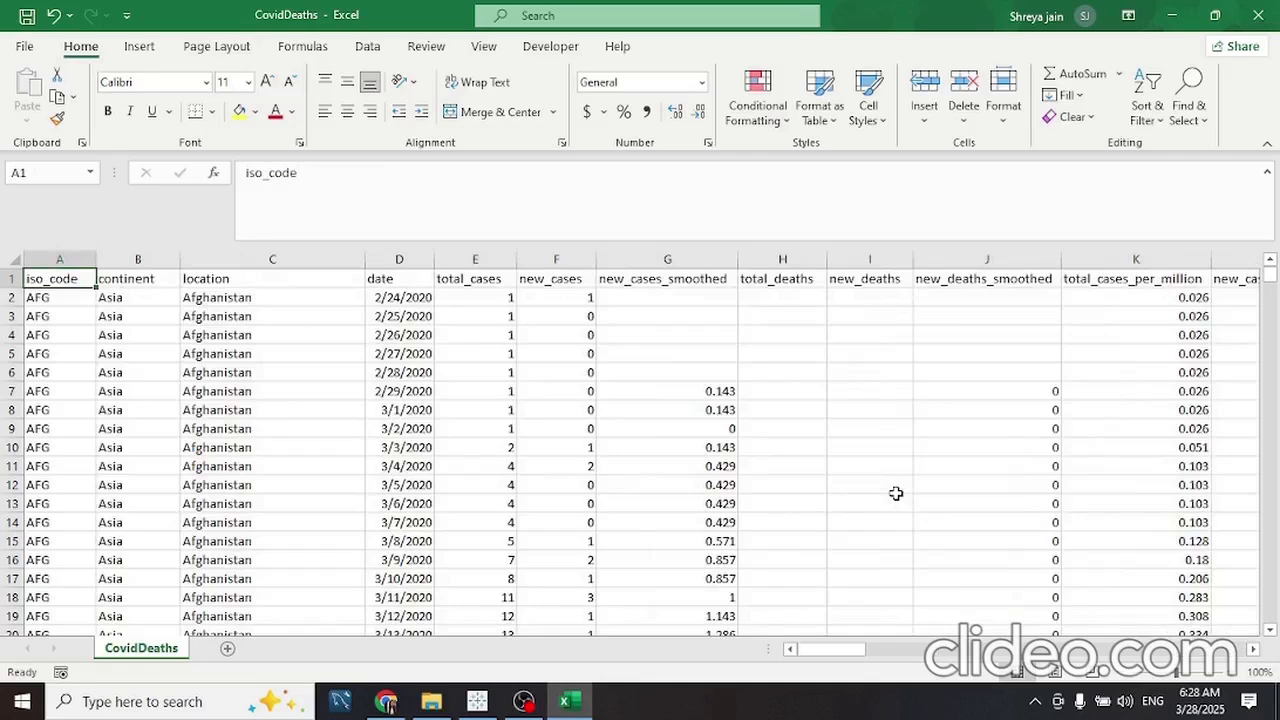
{"action": "key", "text": "ctrl+Right"}
{"action": "key", "text": "ctrl+Home"}
Review the headers in row 1 again from continent in B1 to new_tests in Z1
{"action": "key", "text": "Right"}
{"action": "key", "text": "Right"}
{"action": "key", "text": "Right"}
{"action": "key", "text": "Right"}
{"action": "key", "text": "Right"}
{"action": "key", "text": "Right"}
{"action": "key", "text": "Right"}
{"action": "key", "text": "Right"}
{"action": "key", "text": "Right"}
{"action": "key", "text": "Right"}
{"action": "key", "text": "Right"}
{"action": "key", "text": "Right"}
{"action": "key", "text": "Right"}
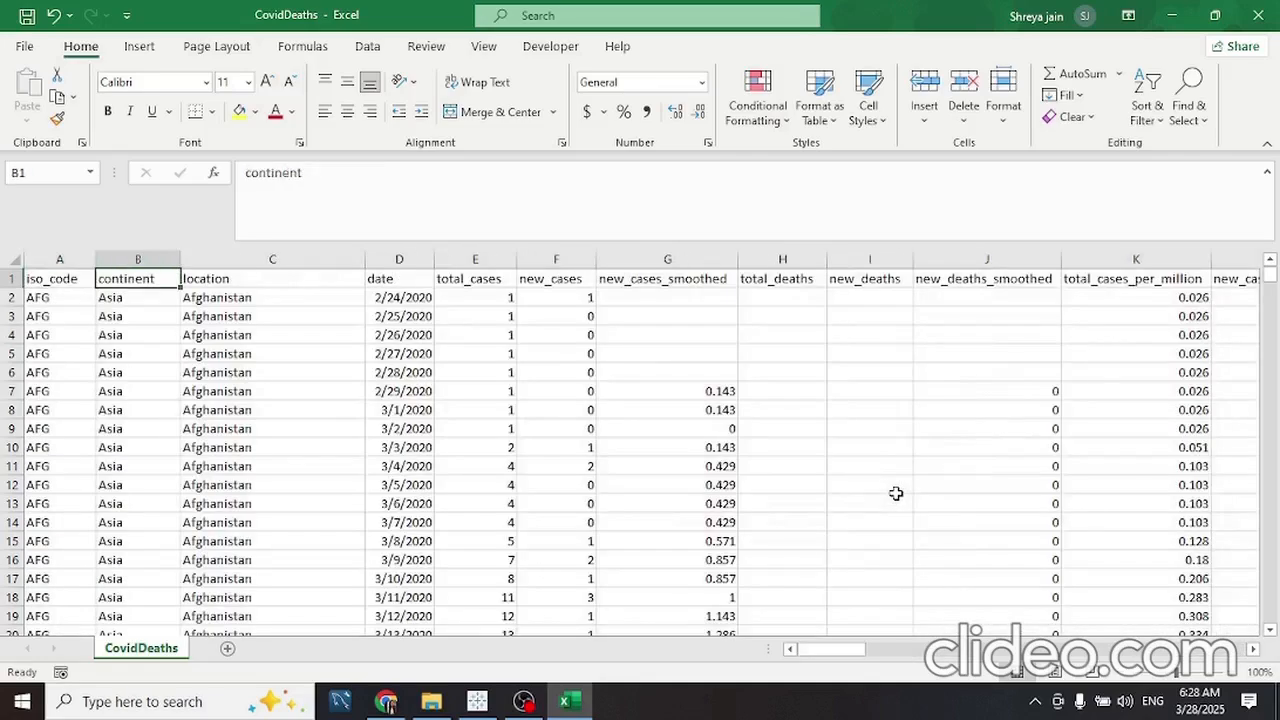
{"action": "key", "text": "Right"}
{"action": "key", "text": "Right"}
{"action": "key", "text": "Right"}
{"action": "key", "text": "Right"}
{"action": "key", "text": "Right"}
{"action": "key", "text": "Right"}
{"action": "key", "text": "Right"}
{"action": "key", "text": "Right"}
{"action": "key", "text": "Right"}
{"action": "key", "text": "Right"}
{"action": "key", "text": "Right"}
{"action": "key", "text": "Right"}
{"action": "key", "text": "Right"}
{"action": "key", "text": "Right"}
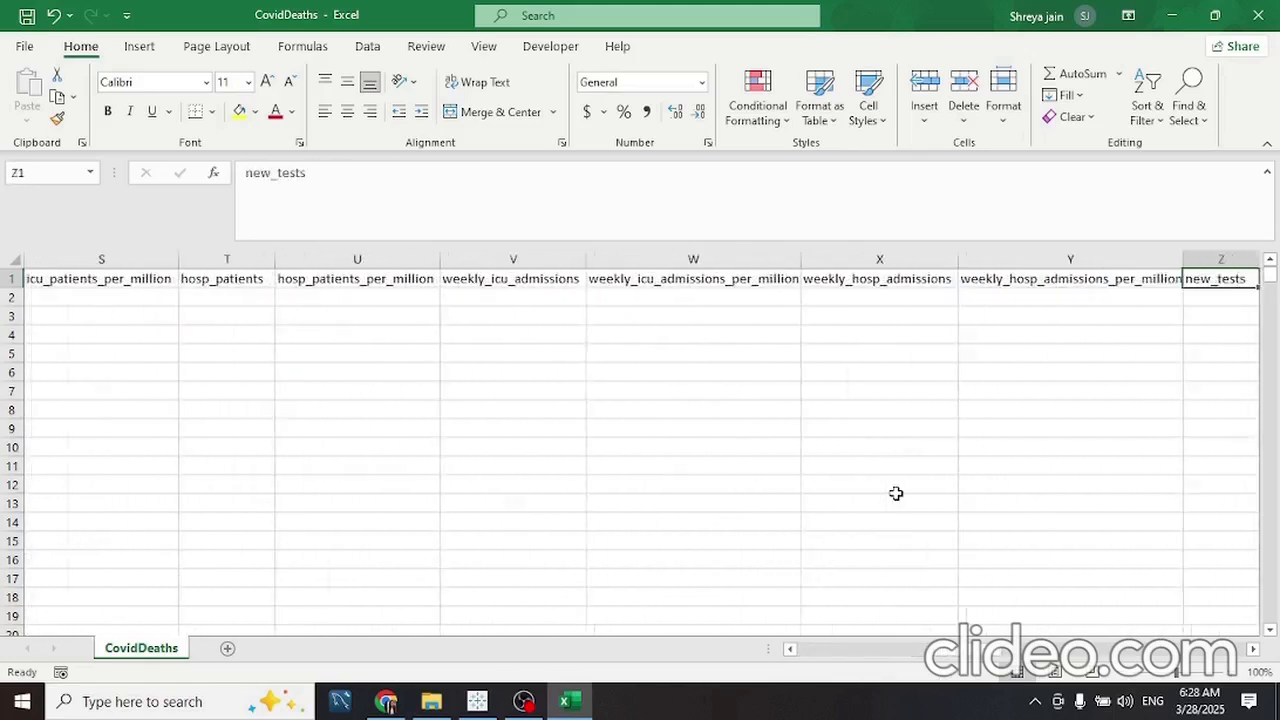
Examine the ICU and hospital headers back to icu_patients in R1, and the first cells beneath icu_patients_per_million in column S
{"action": "key", "text": "Left"}
{"action": "key", "text": "Left"}
{"action": "key", "text": "Left"}
{"action": "key", "text": "Left"}
{"action": "key", "text": "Left"}
{"action": "key", "text": "Left"}
{"action": "key", "text": "Left"}
{"action": "key", "text": "Left"}
{"action": "key", "text": "Left"}
{"action": "key", "text": "Left"}
{"action": "key", "text": "Left"}
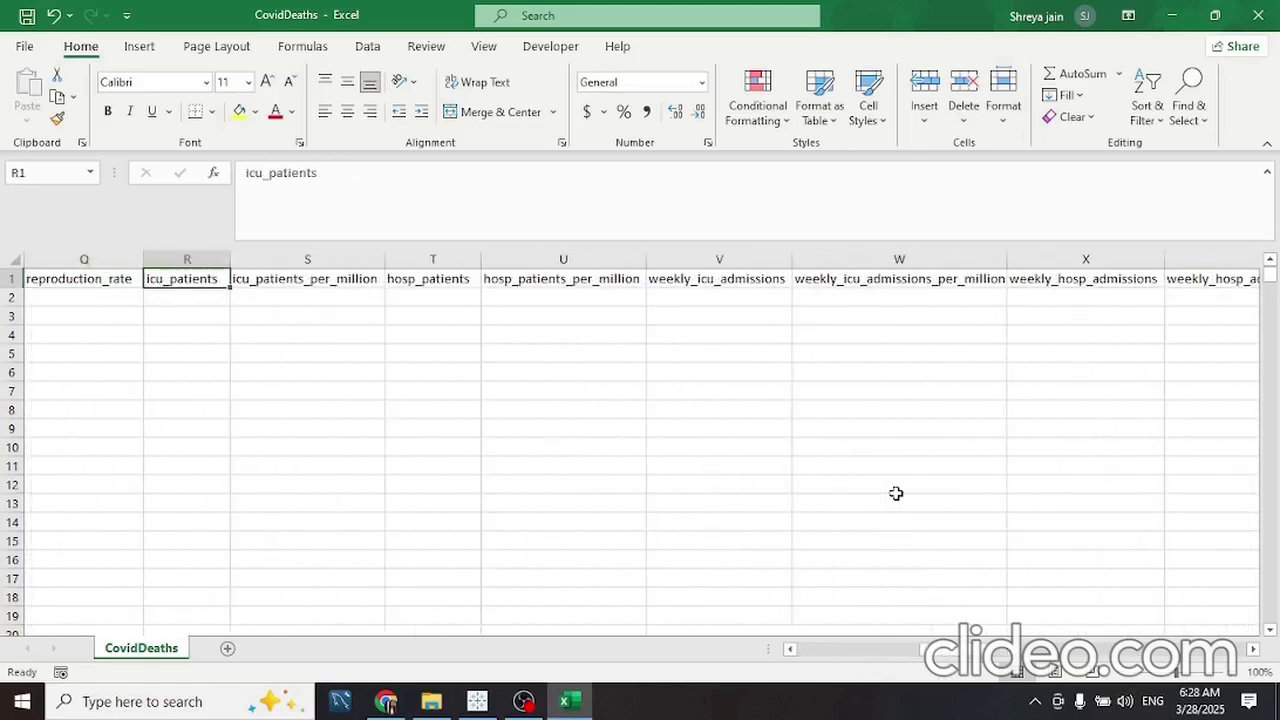
{"action": "key", "text": "Right"}
{"action": "key", "text": "Right"}
{"action": "key", "text": "Down"}
{"action": "key", "text": "Down"}
{"action": "key", "text": "Down"}
{"action": "key", "text": "Up"}
{"action": "key", "text": "Up"}
{"action": "key", "text": "Up"}
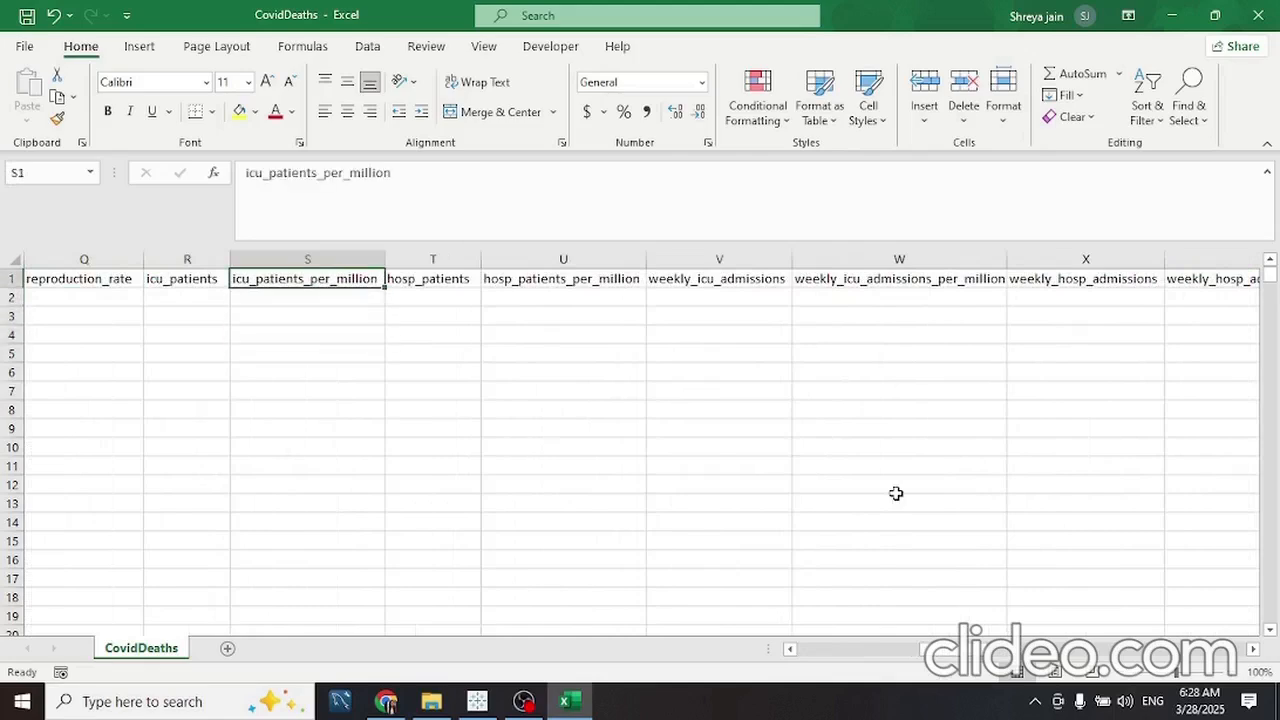
Review the headers backwards from human_development_index in BG1 to total_vaccinations in AI1
{"action": "key", "text": "ctrl+Home"}
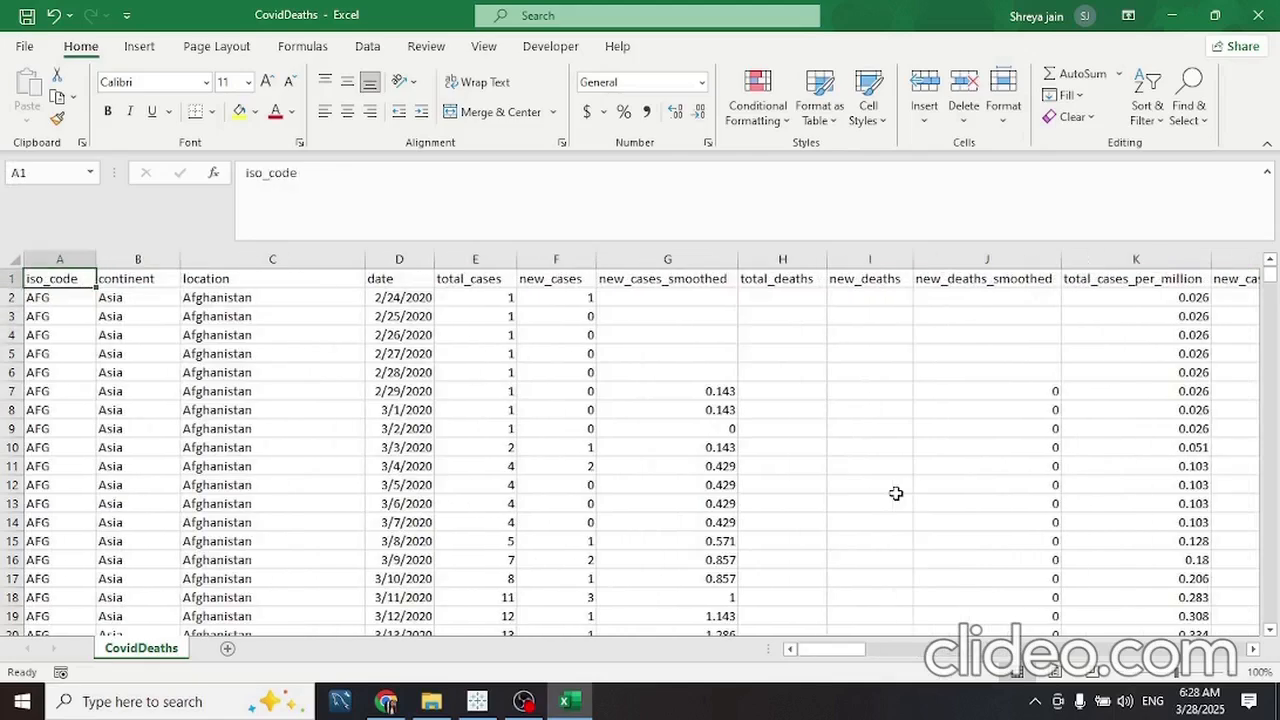
{"action": "key", "text": "ctrl+Right"}
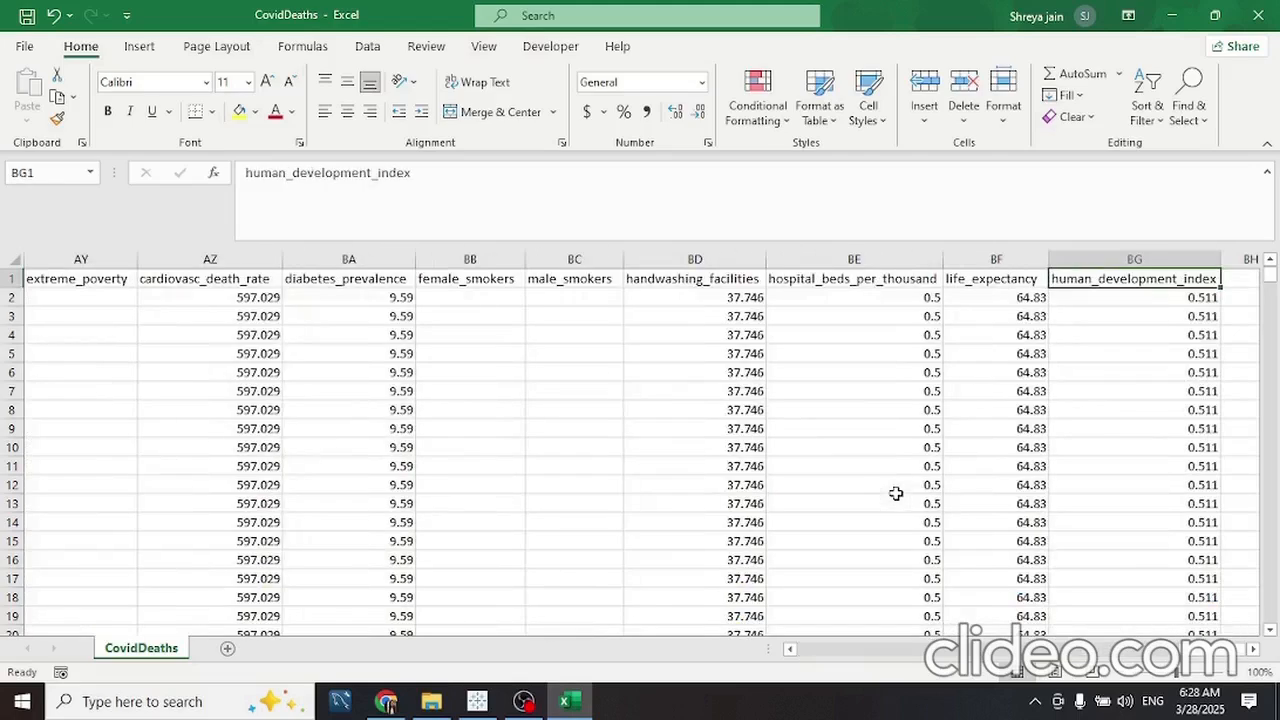
{"action": "key", "text": "Left"}
{"action": "key", "text": "Left"}
{"action": "key", "text": "Left"}
{"action": "key", "text": "Left"}
{"action": "key", "text": "Left"}
{"action": "key", "text": "Left"}
{"action": "key", "text": "Left"}
{"action": "key", "text": "Left"}
{"action": "key", "text": "Left"}
{"action": "key", "text": "Left"}
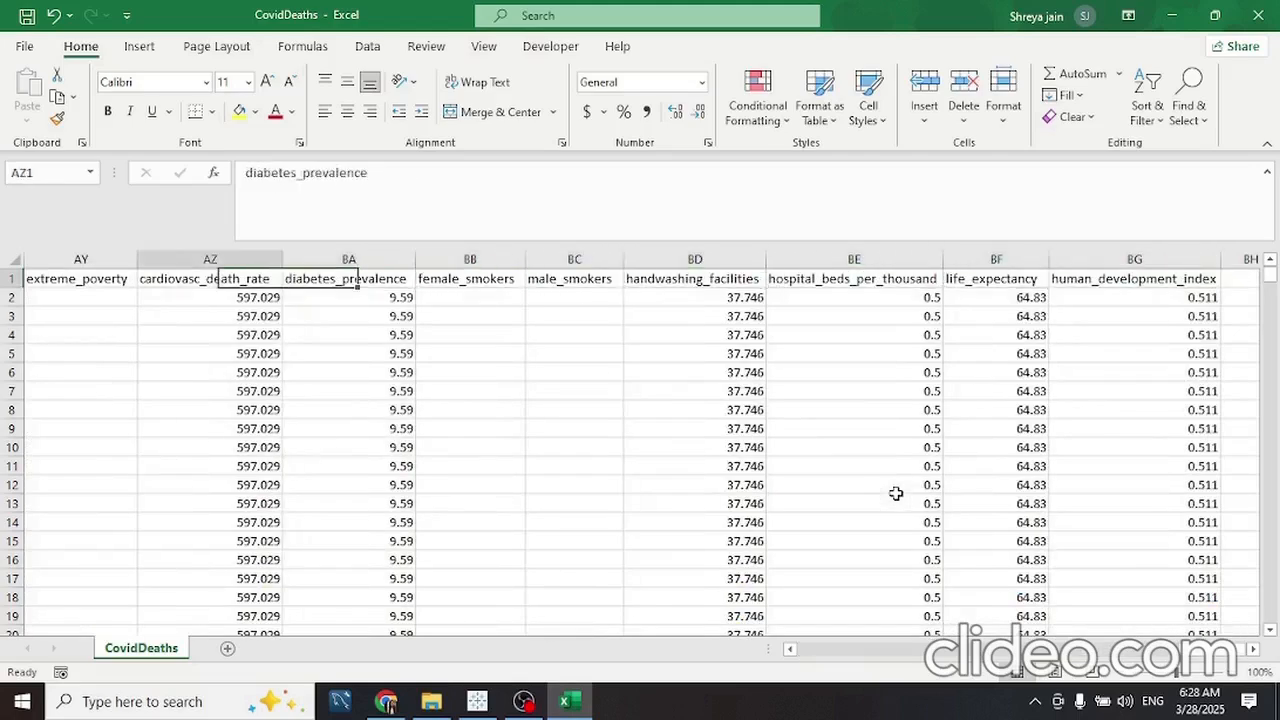
{"action": "key", "text": "Left"}
{"action": "key", "text": "Left"}
{"action": "key", "text": "Left"}
{"action": "key", "text": "Left"}
{"action": "key", "text": "Left"}
{"action": "key", "text": "Left"}
{"action": "key", "text": "Left"}
{"action": "key", "text": "Left"}
{"action": "key", "text": "Left"}
{"action": "key", "text": "Left"}
{"action": "key", "text": "Left"}
{"action": "key", "text": "Left"}
{"action": "key", "text": "Left"}
{"action": "key", "text": "Left"}
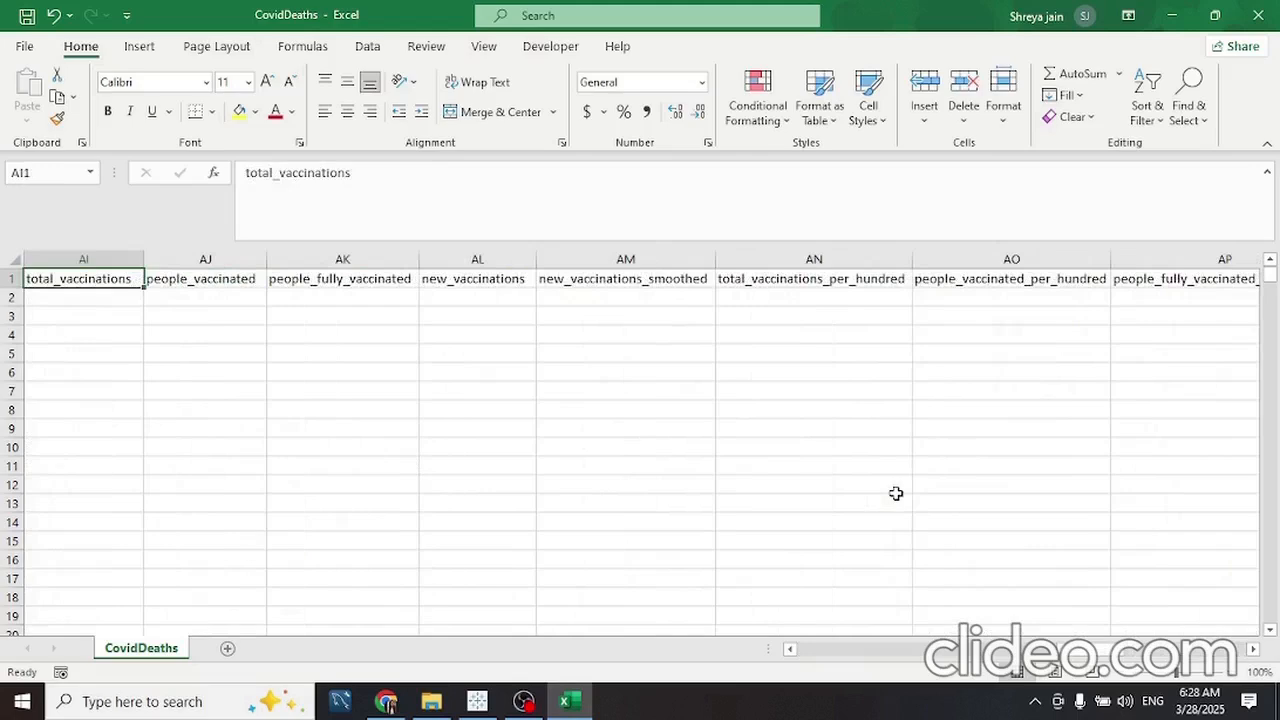
Examine the testing headers backwards from column AH to weekly_hosp_admissions_per_million in Y1
{"action": "key", "text": "Left"}
{"action": "key", "text": "Left"}
{"action": "key", "text": "Left"}
{"action": "key", "text": "Left"}
{"action": "key", "text": "Left"}
{"action": "key", "text": "Left"}
{"action": "key", "text": "Left"}
{"action": "key", "text": "Left"}
{"action": "key", "text": "Left"}
{"action": "key", "text": "Left"}
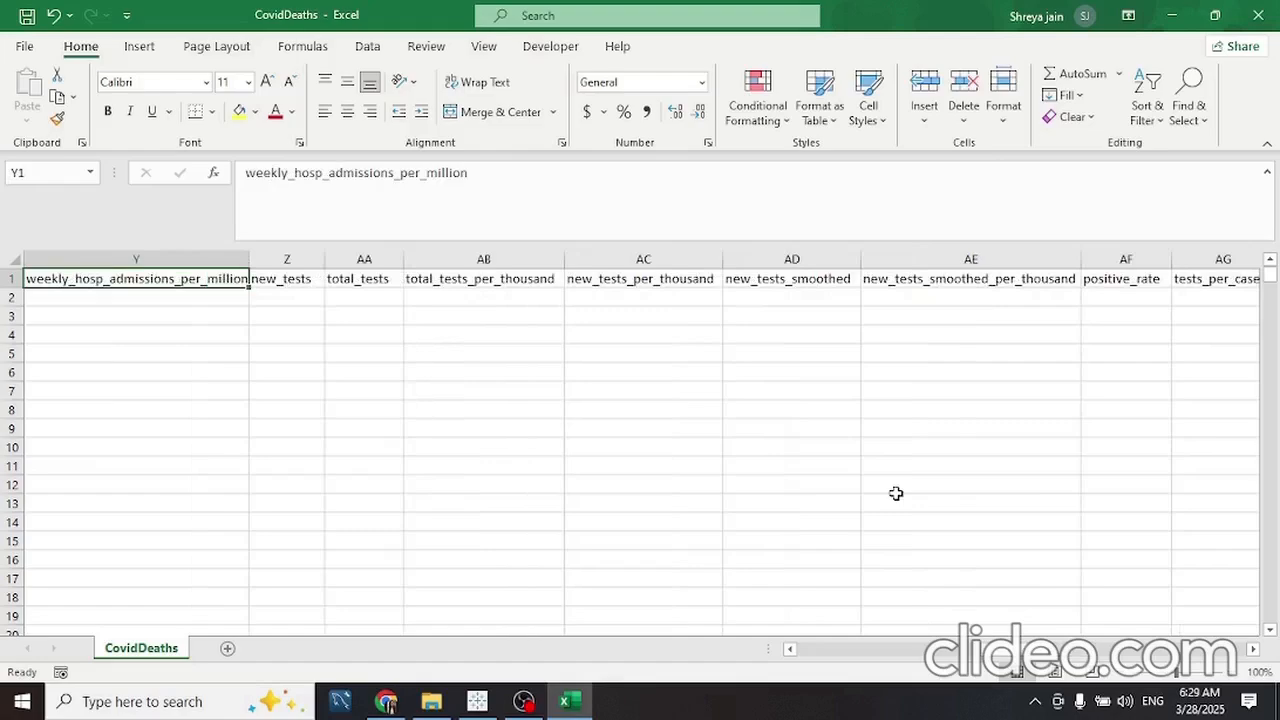
Check the dataset's extent across the header row and down column A, returning to A1
{"action": "key", "text": "ctrl+Home"}
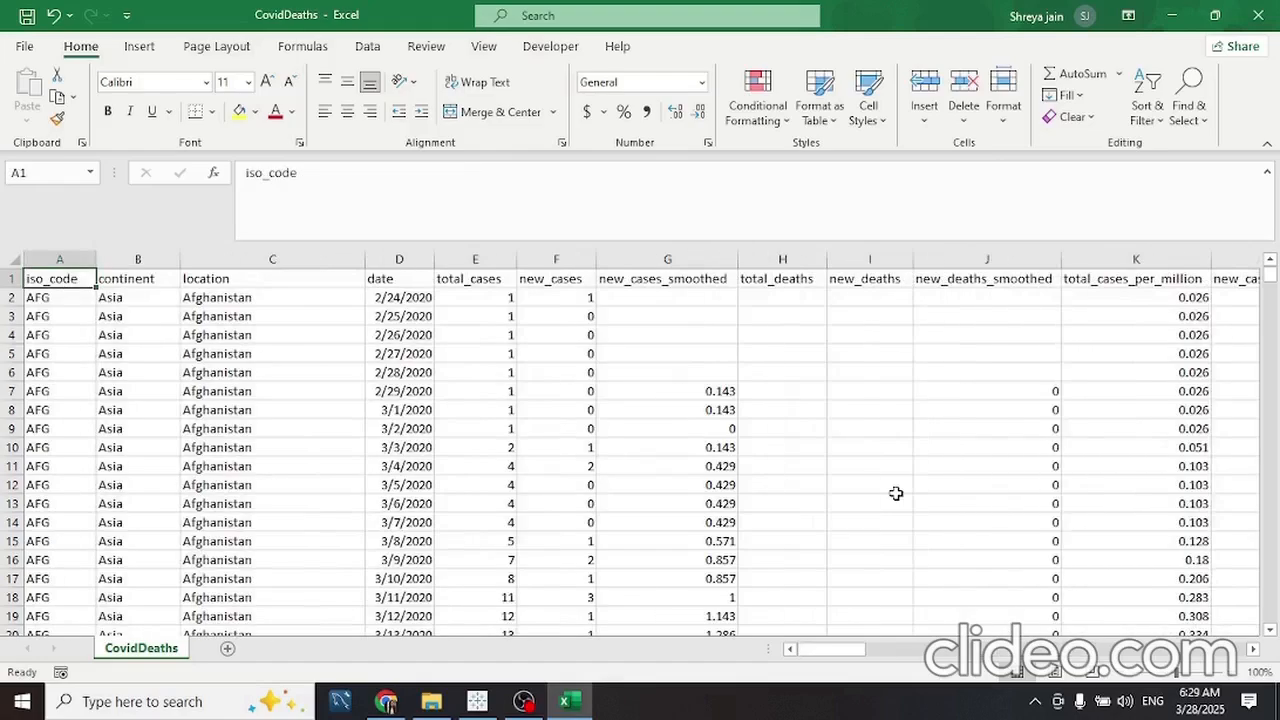
{"action": "key", "text": "ctrl+Right"}
{"action": "key", "text": "ctrl+Home"}
{"action": "key", "text": "ctrl+Down"}
{"action": "key", "text": "ctrl+Home"}
Review the case and death headers from continent in B1 to new_deaths_per_million in O1
{"action": "key", "text": "Right"}
{"action": "key", "text": "Right"}
{"action": "key", "text": "Right"}
{"action": "key", "text": "Right"}
{"action": "key", "text": "Right"}
{"action": "key", "text": "Right"}
{"action": "key", "text": "Right"}
{"action": "key", "text": "Right"}
{"action": "key", "text": "Right"}
{"action": "key", "text": "Right"}
{"action": "key", "text": "Right"}
{"action": "key", "text": "Right"}
{"action": "key", "text": "Right"}
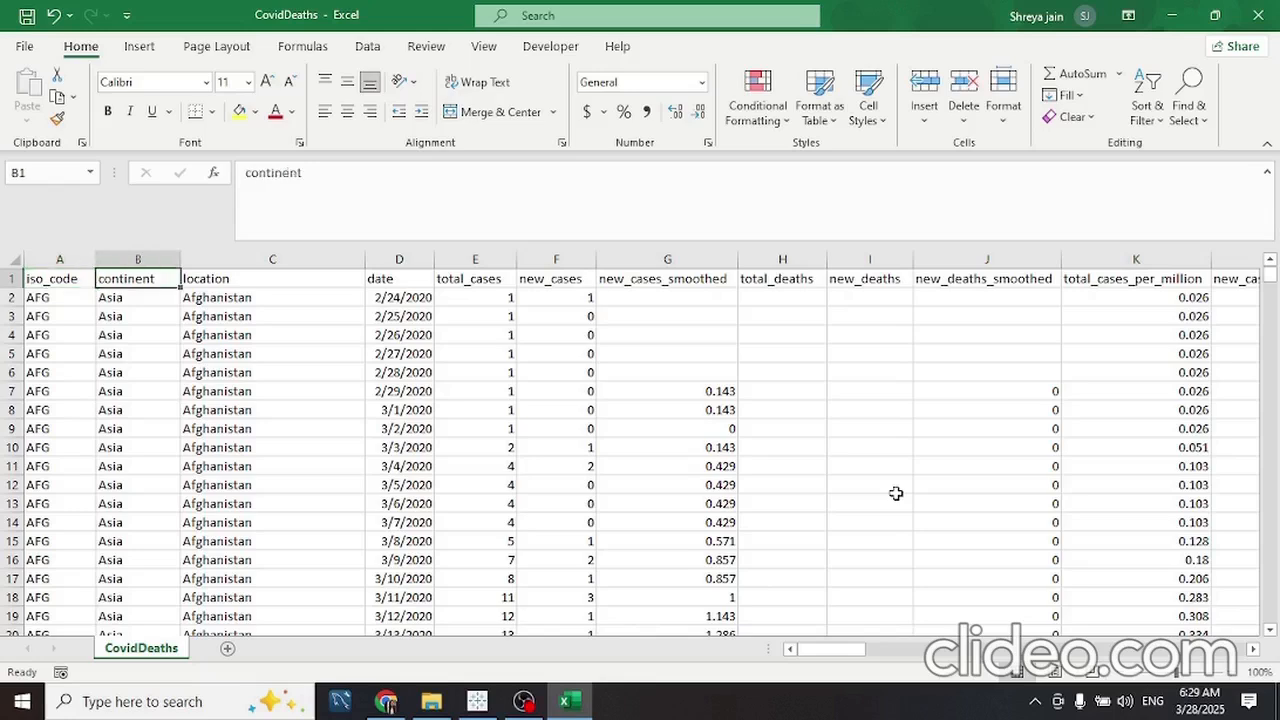
{"action": "key", "text": "Right"}
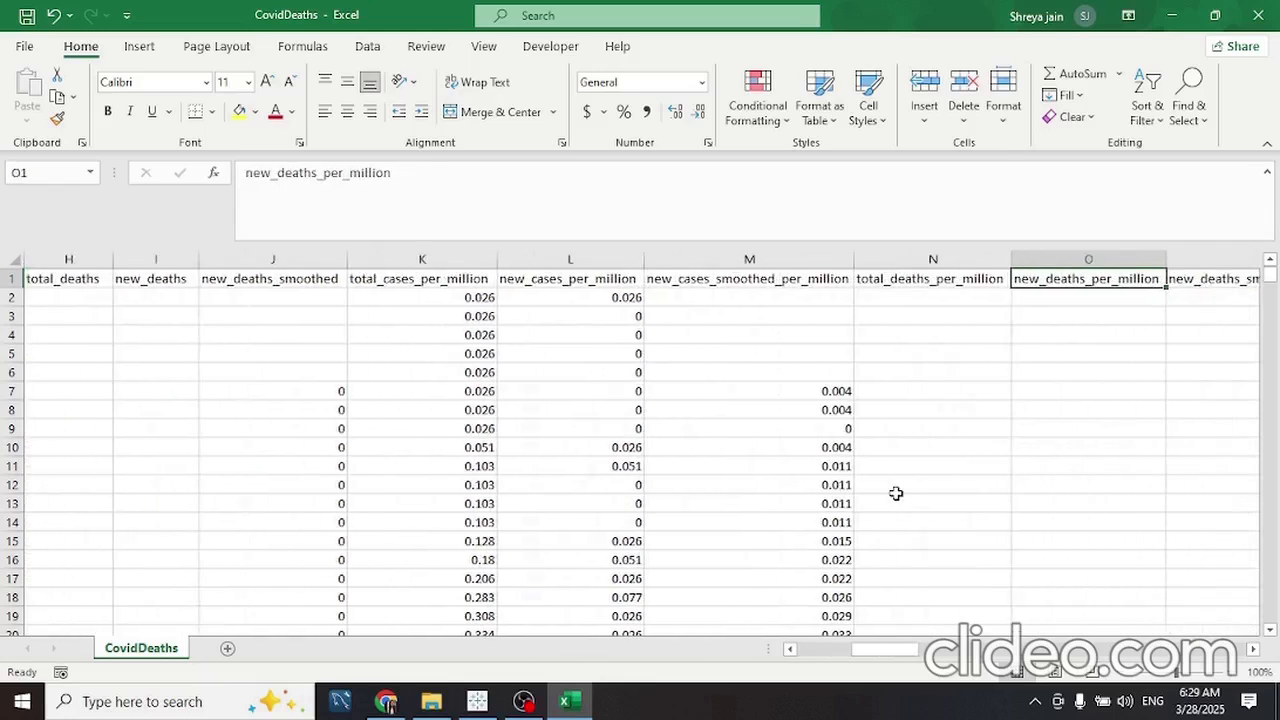
Examine the filled and blank blocks in the total_deaths_per_million column, ending back at iso_code in A1
{"action": "key", "text": "Left"}
{"action": "key", "text": "ctrl+Down"}
{"action": "key", "text": "ctrl+Down"}
{"action": "key", "text": "ctrl+Down"}
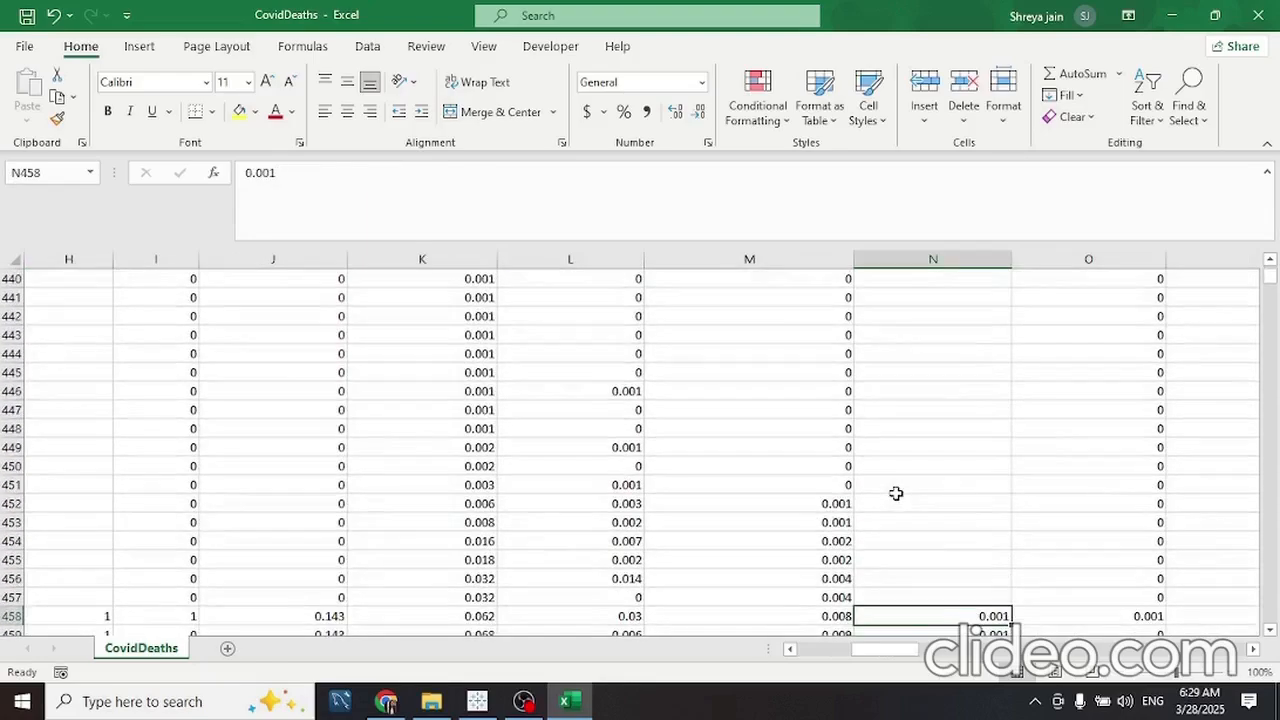
{"action": "key", "text": "ctrl+Down"}
{"action": "key", "text": "ctrl+Up"}
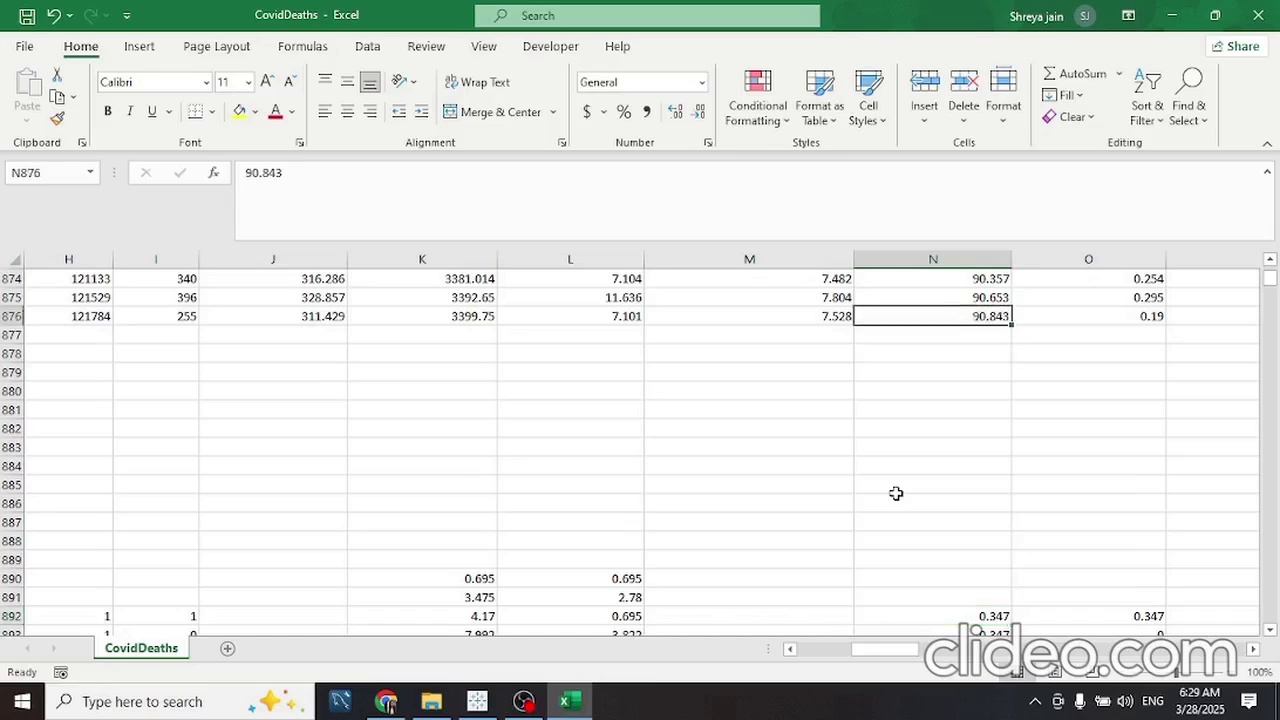
{"action": "key", "text": "ctrl+Up"}
{"action": "key", "text": "ctrl+Up"}
{"action": "key", "text": "ctrl+Up"}
{"action": "key", "text": "ctrl+Up"}
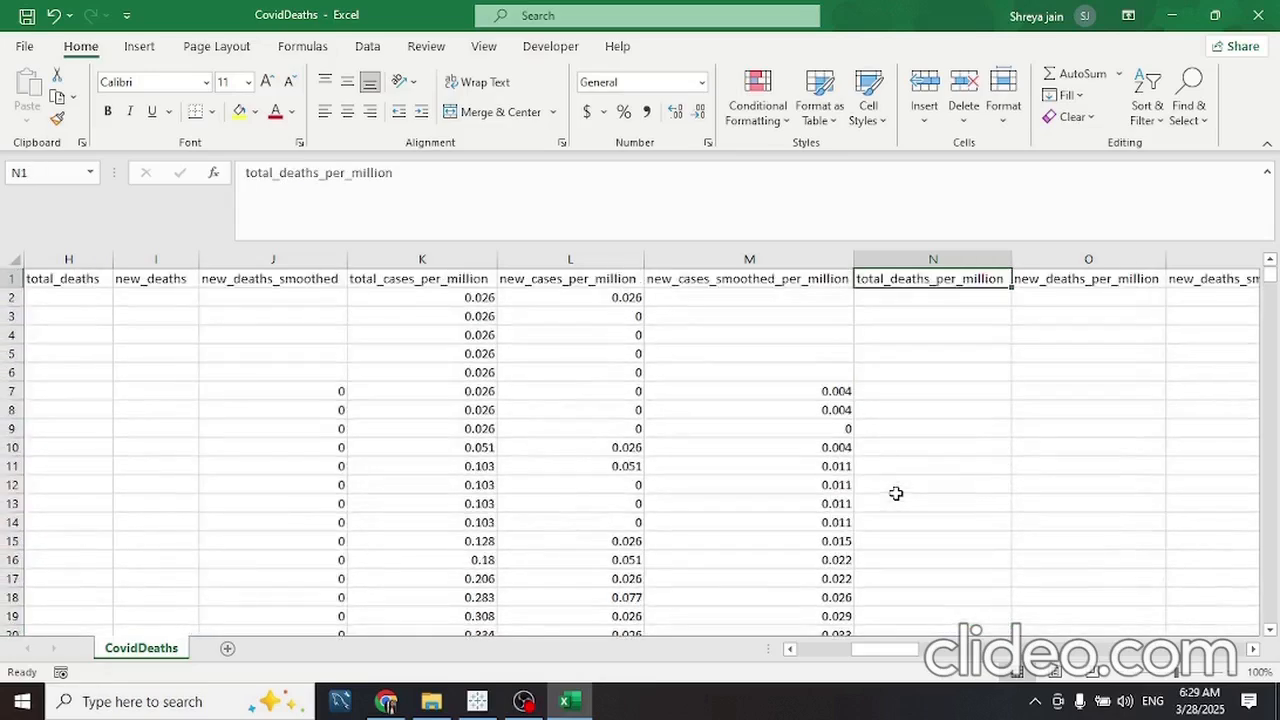
{"action": "key", "text": "ctrl+Left"}
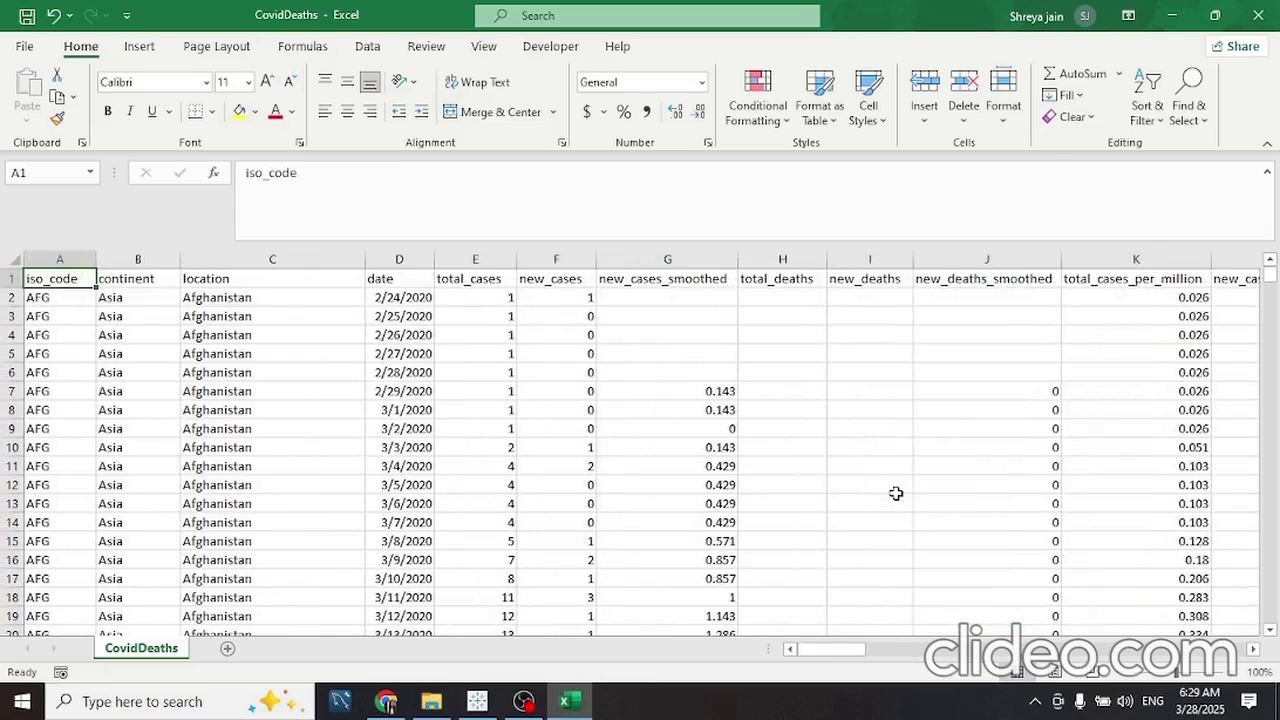
Apply AutoFilter to the header row of the CovidDeaths sheet
{"action": "key", "text": "alt"}
{"action": "key", "text": "d"}
{"action": "key", "text": "f"}
{"action": "key", "text": "f"}
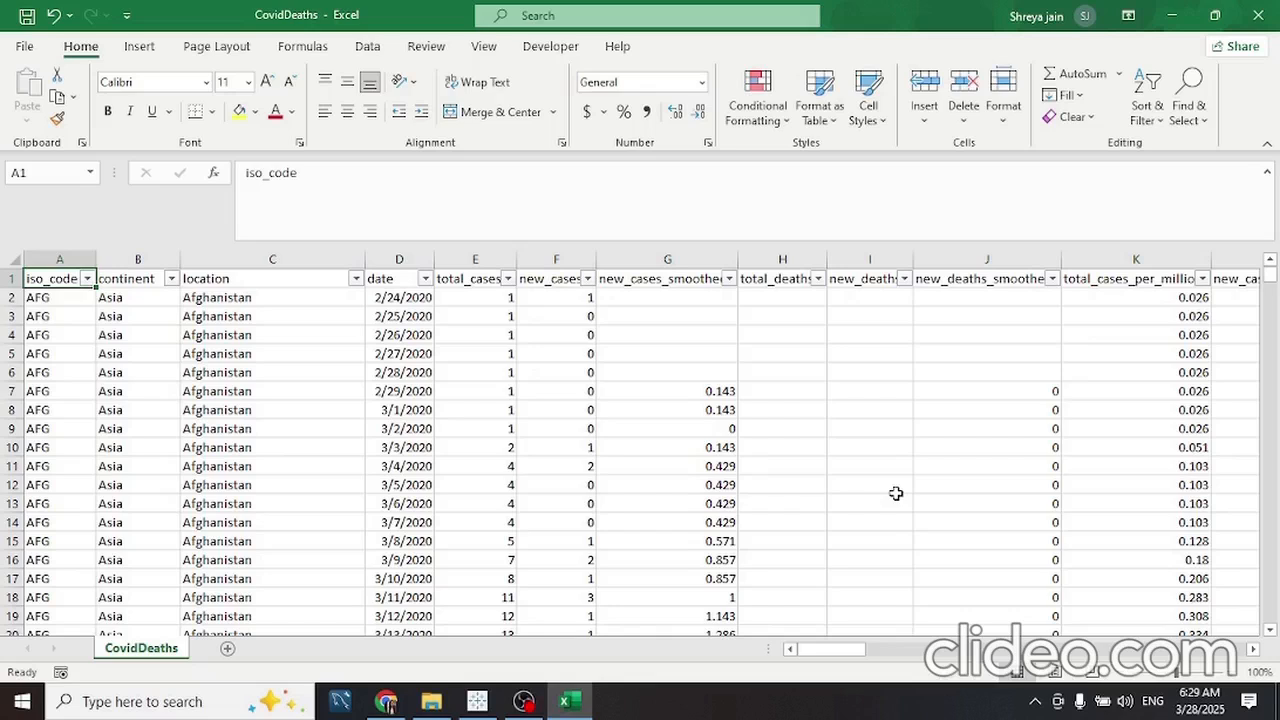
{"action": "key", "text": "alt"}
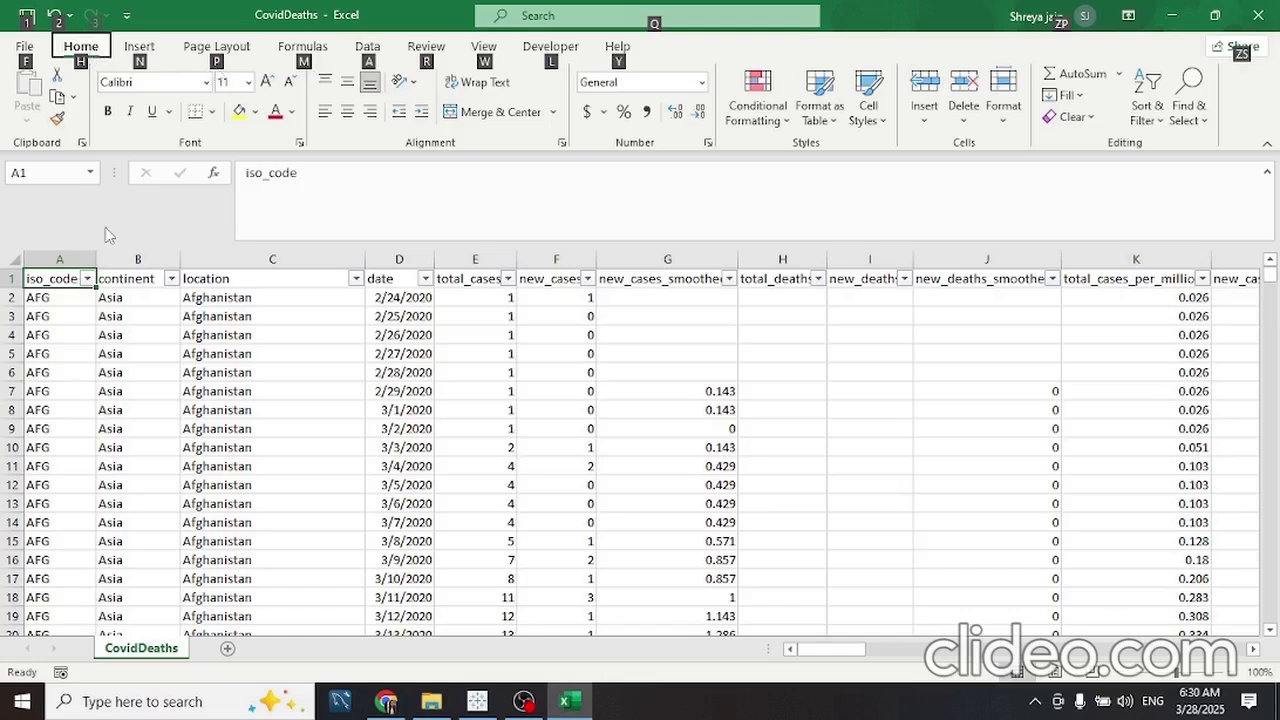
{"action": "key", "text": "h"}
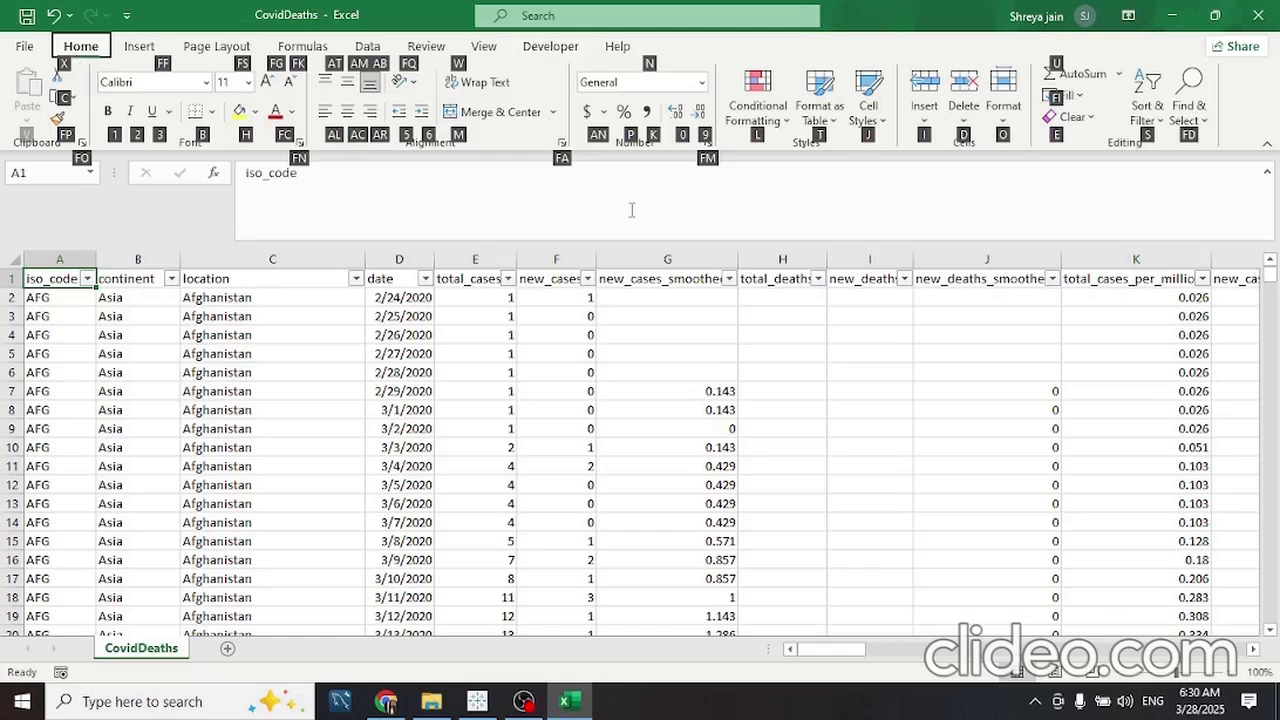
{"action": "key", "text": "d"}
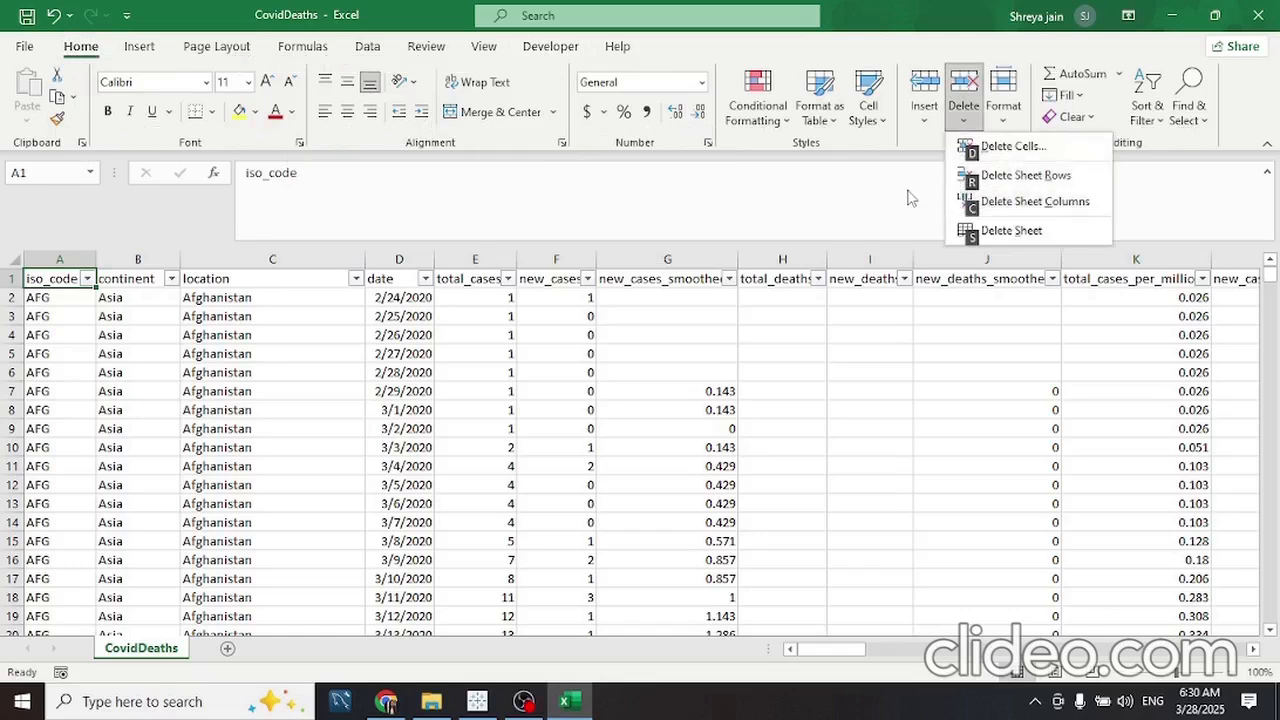
{"action": "key", "text": "Escape"}
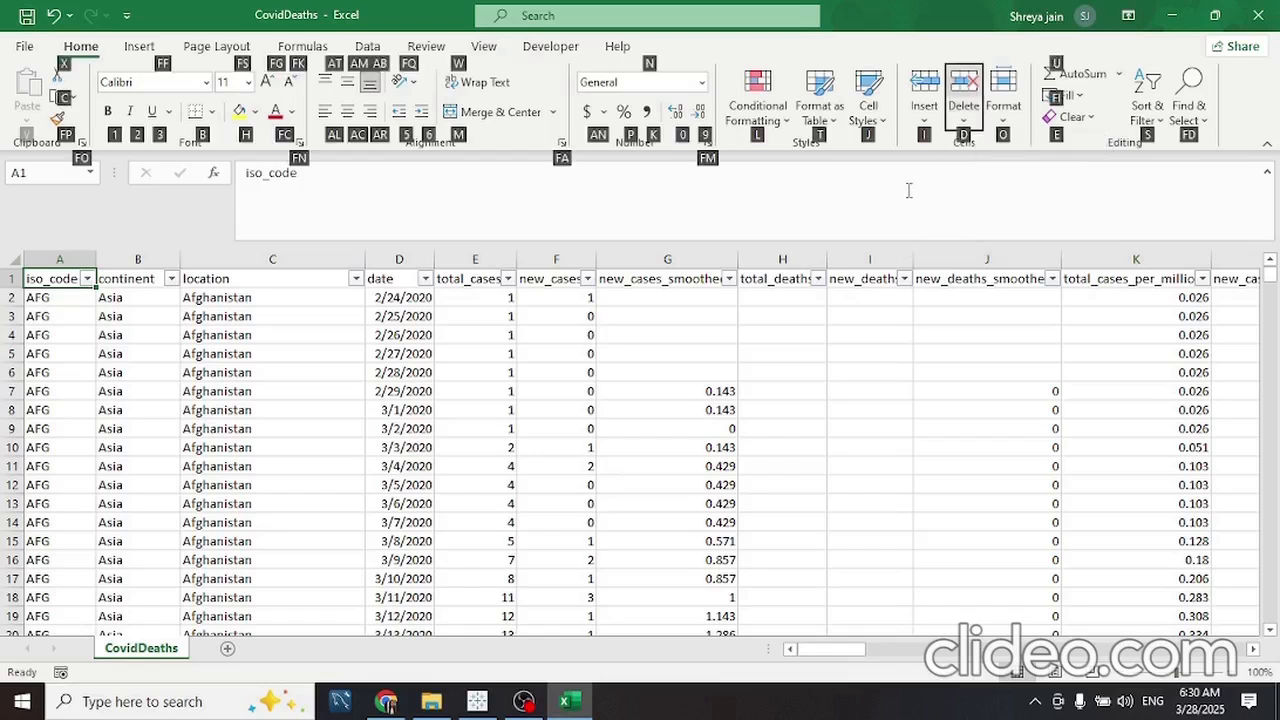
{"action": "key", "text": "Escape"}
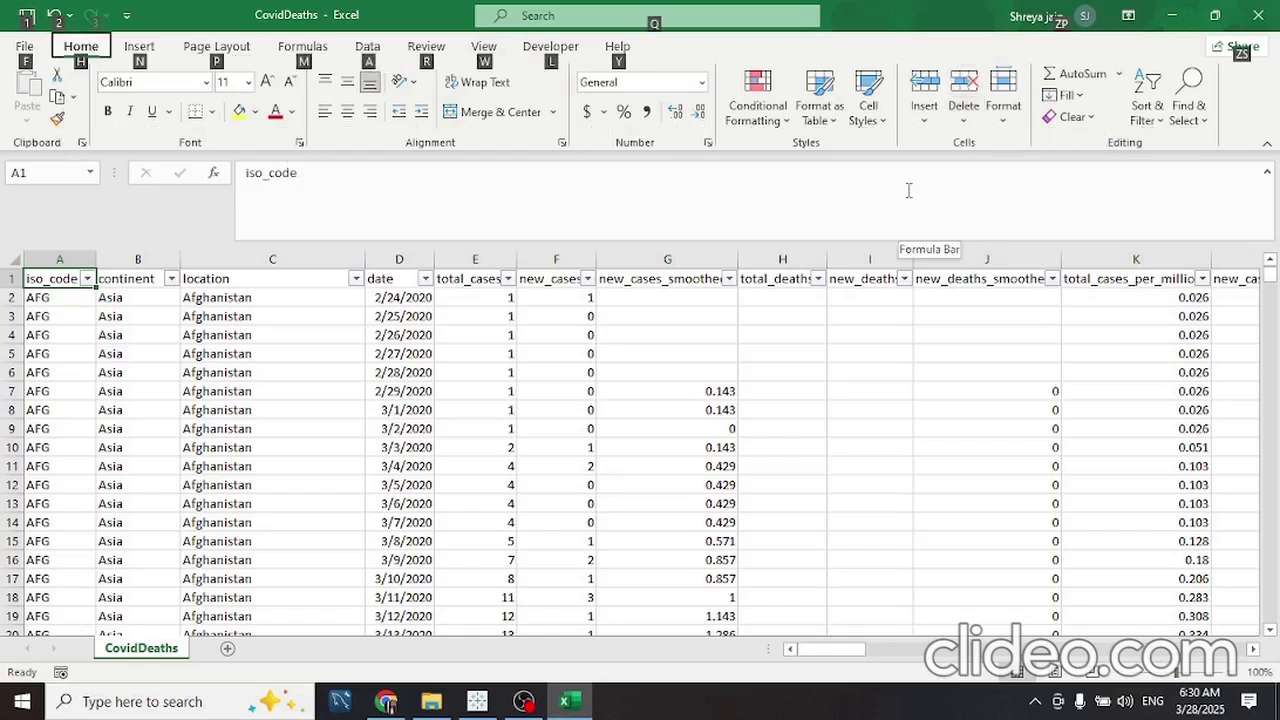
{"action": "key", "text": "Escape"}
{"action": "type", "text": "af"}
{"action": "key", "text": "Escape"}
Remove the AutoFilter from the header row and apply it again
{"action": "key", "text": "alt+d"}
{"action": "key", "text": "f"}
{"action": "key", "text": "f"}
{"action": "key", "text": "alt"}
{"action": "key", "text": "d"}
{"action": "key", "text": "f"}
{"action": "key", "text": "f"}
{"action": "key", "text": "Down"}
{"action": "key", "text": "Up"}
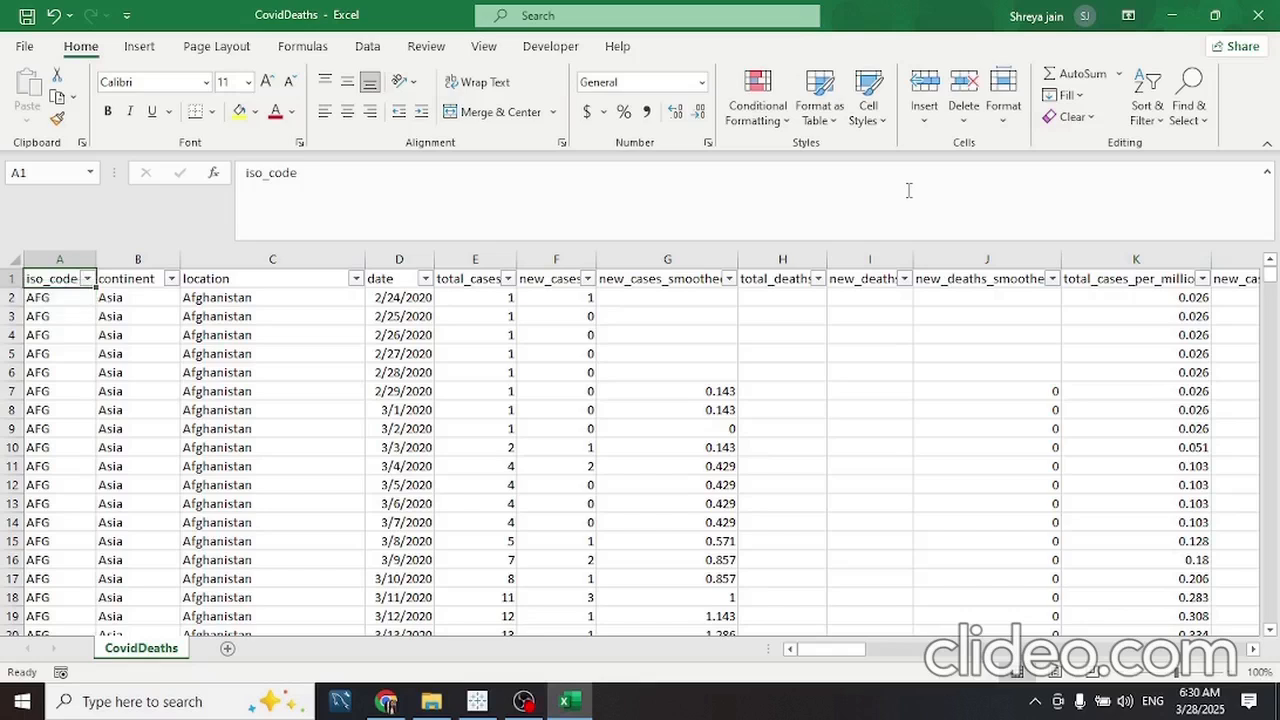
View the filter list of the continent column in B1 and close it without filtering
{"action": "key", "text": "Right"}
{"action": "key", "text": "Left"}
{"action": "key", "text": "Right"}
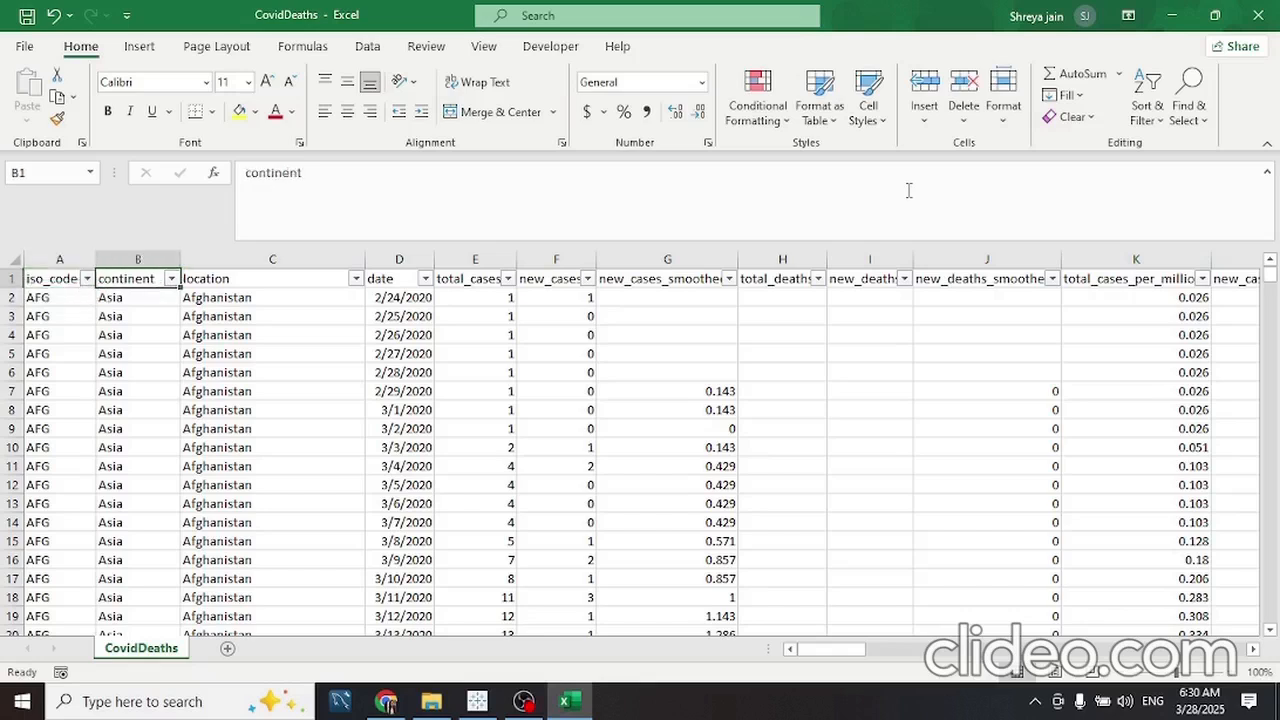
{"action": "key", "text": "alt+Down"}
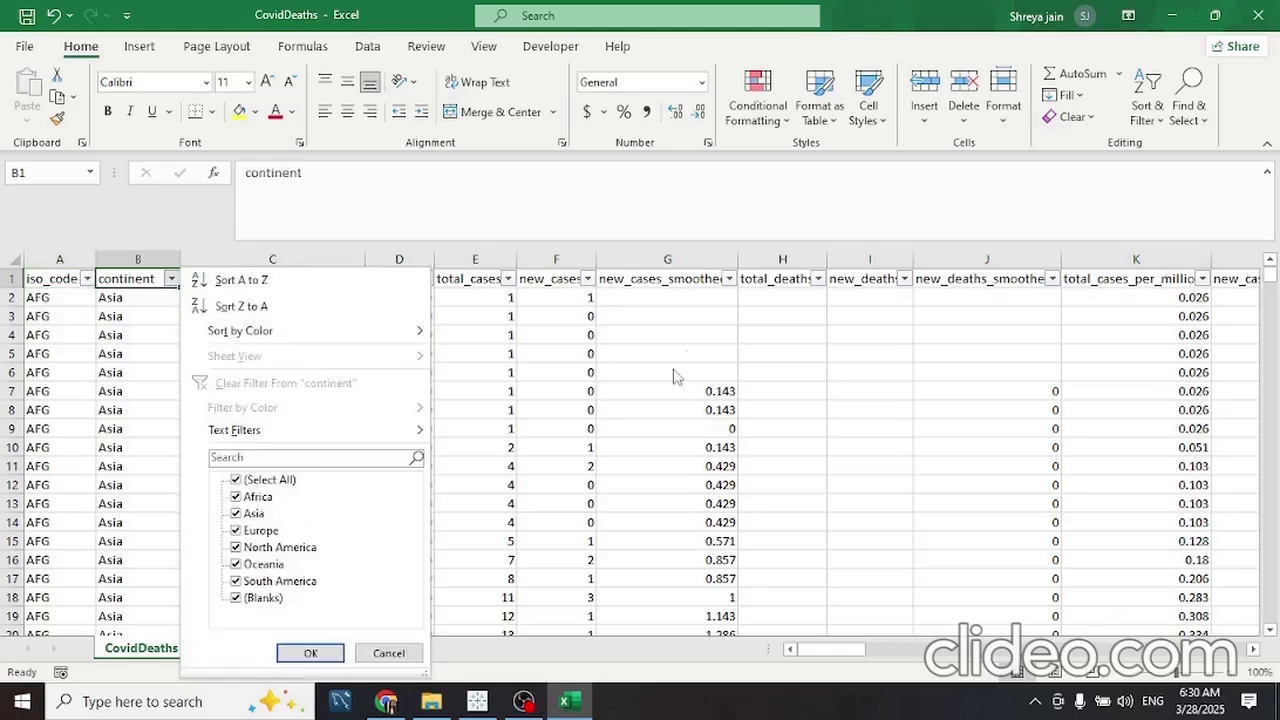
{"action": "key", "text": "Escape"}
{"action": "key", "text": "Left"}
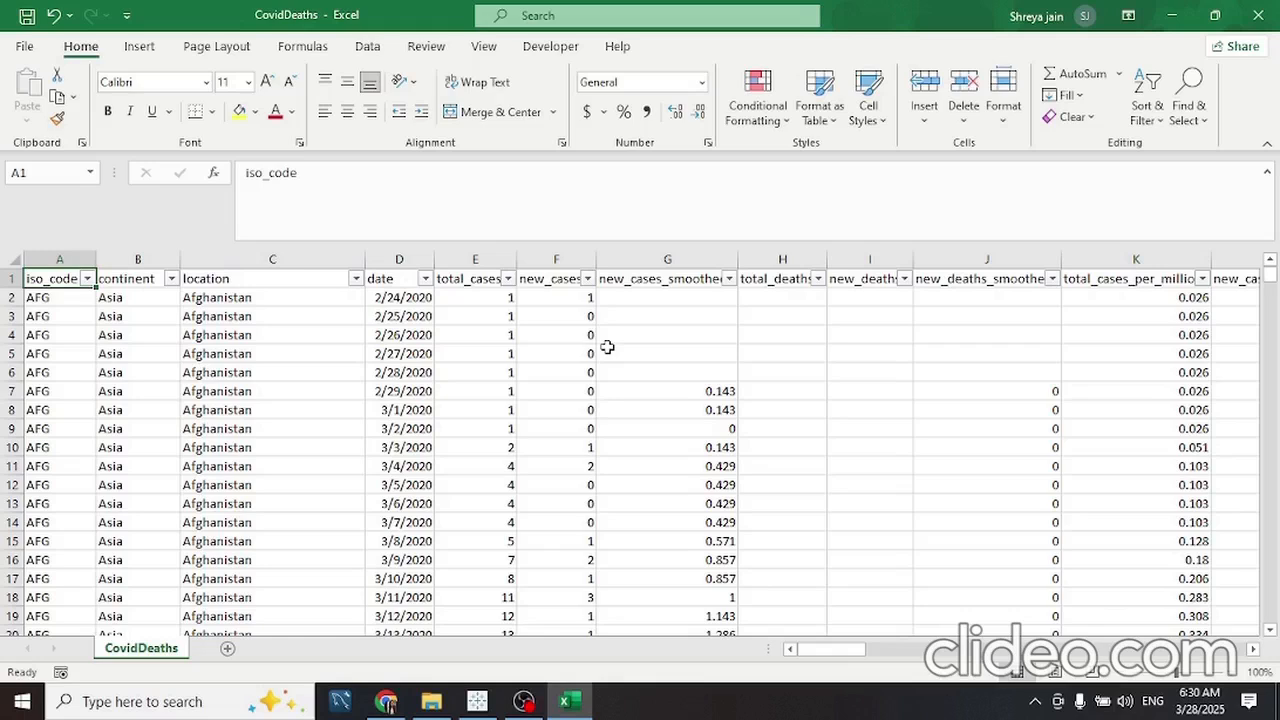
{"action": "key", "text": "Right"}
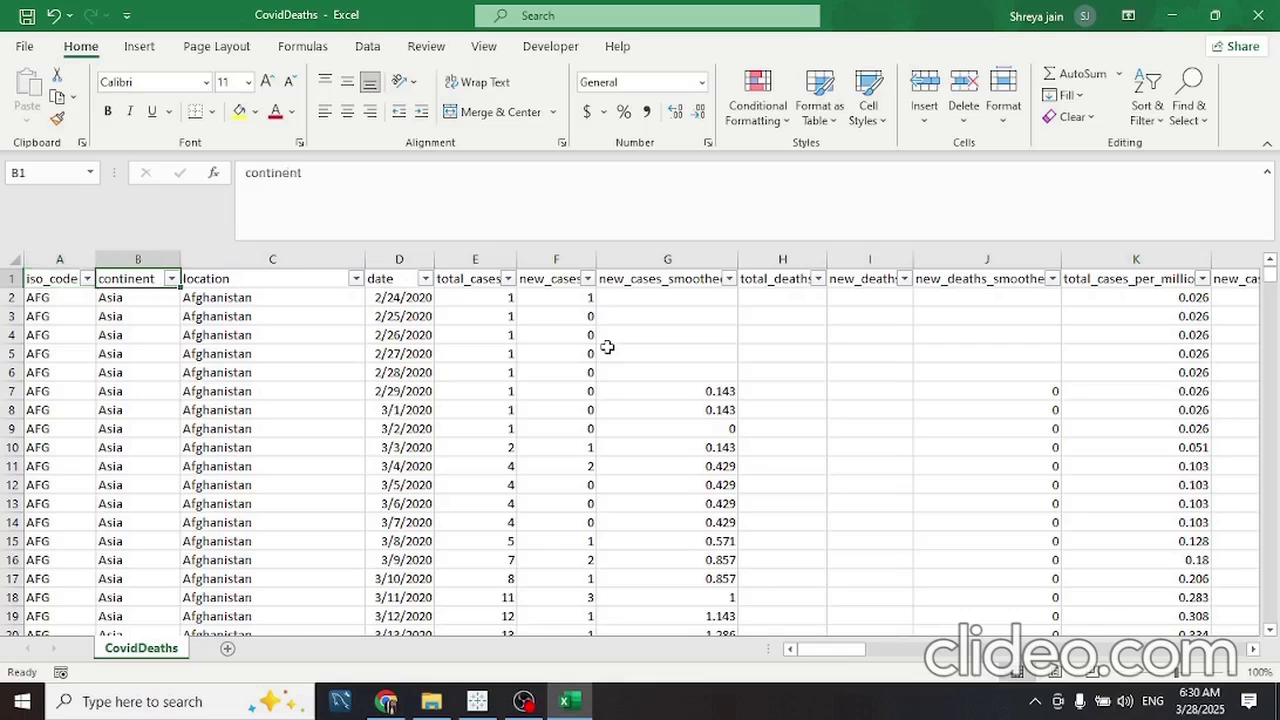
Go through the continent column's sort and filter options, cancel without changes, and select the location header in C1
{"action": "key", "text": "alt+Down"}
{"action": "key", "text": "Down"}
{"action": "key", "text": "Down"}
{"action": "key", "text": "Down"}
{"action": "key", "text": "Down"}
{"action": "key", "text": "Down"}
{"action": "key", "text": "Down"}
{"action": "key", "text": "Down"}
{"action": "key", "text": "Down"}
{"action": "key", "text": "Down"}
{"action": "key", "text": "Down"}
{"action": "key", "text": "Down"}
{"action": "key", "text": "Down"}
{"action": "key", "text": "Down"}
{"action": "key", "text": "Down"}
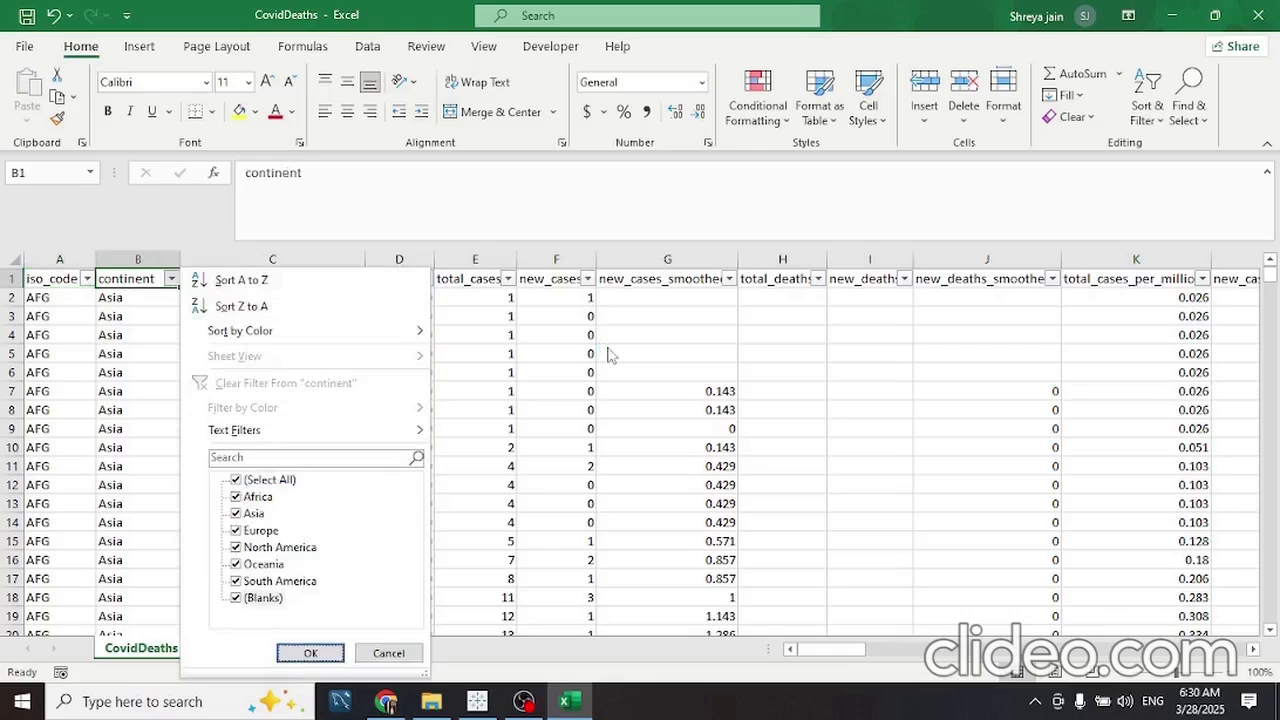
{"action": "key", "text": "Escape"}
{"action": "key", "text": "Right"}
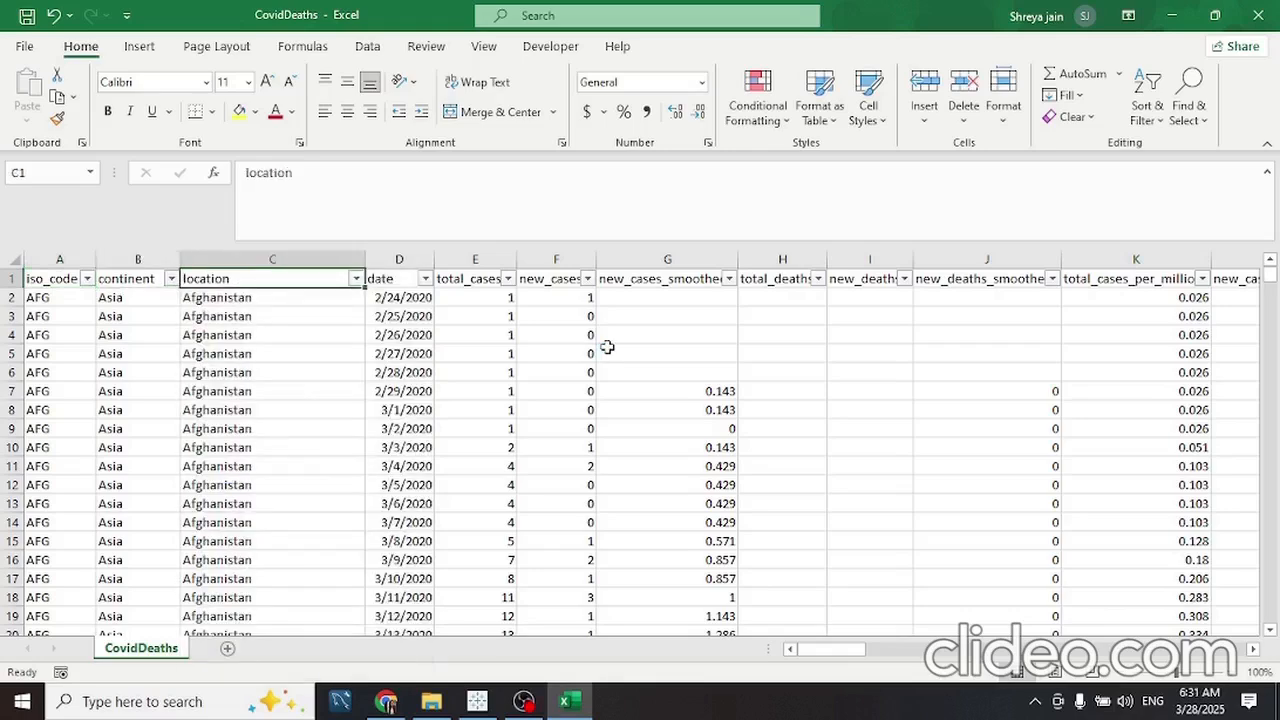
View the filter list of the location column in C1 and close it without filtering
{"action": "key", "text": "alt+Down"}
{"action": "key", "text": "Down"}
{"action": "key", "text": "Down"}
{"action": "key", "text": "Down"}
{"action": "key", "text": "Down"}
{"action": "key", "text": "Down"}
{"action": "key", "text": "Down"}
{"action": "key", "text": "Down"}
{"action": "key", "text": "Down"}
{"action": "key", "text": "Down"}
{"action": "key", "text": "Down"}
{"action": "key", "text": "Down"}
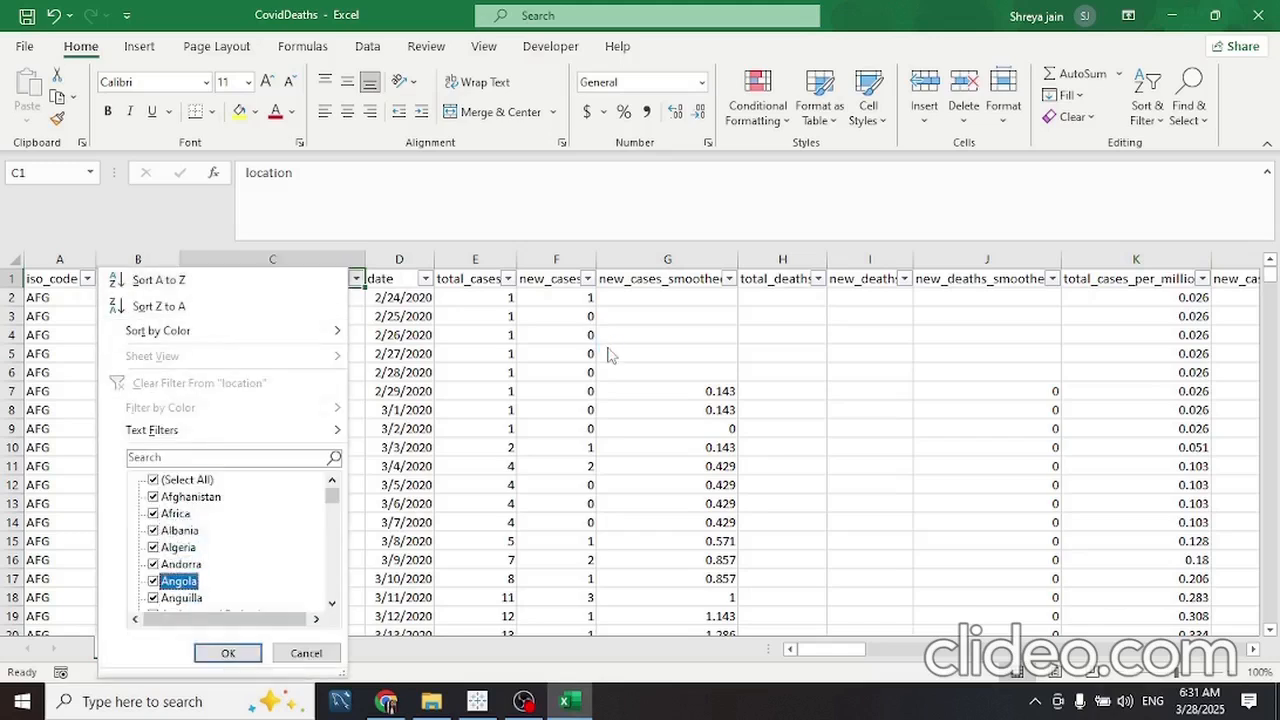
{"action": "key", "text": "Escape"}
Move along the headers to hosp_patients_per_million in U1, go through its filter list, and close it without filtering
{"action": "key", "text": "Right"}
{"action": "key", "text": "Right"}
{"action": "key", "text": "Right"}
{"action": "key", "text": "Right"}
{"action": "key", "text": "Right"}
{"action": "key", "text": "Right"}
{"action": "key", "text": "Right"}
{"action": "key", "text": "Right"}
{"action": "key", "text": "Right"}
{"action": "key", "text": "Right"}
{"action": "key", "text": "Right"}
{"action": "key", "text": "Right"}
{"action": "key", "text": "Right"}
{"action": "key", "text": "Right"}
{"action": "key", "text": "Right"}
{"action": "key", "text": "Right"}
{"action": "key", "text": "Right"}
{"action": "key", "text": "Right"}
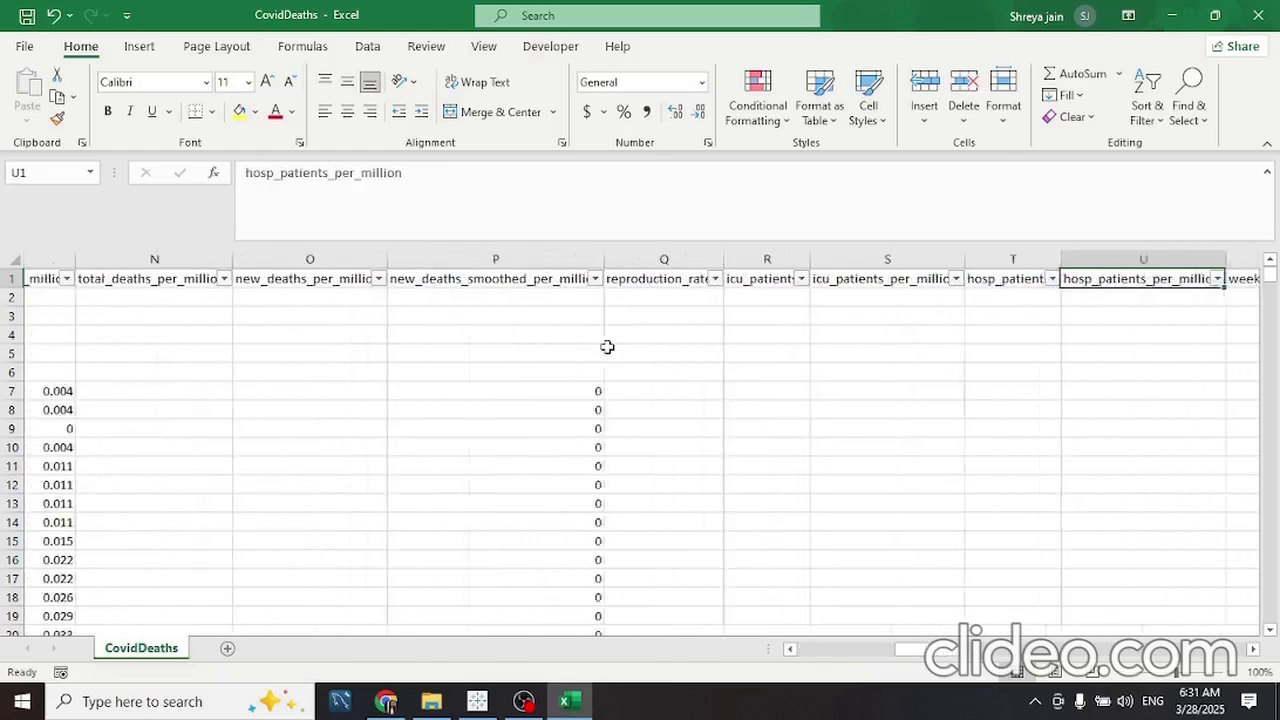
{"action": "key", "text": "alt+Down"}
{"action": "key", "text": "Down"}
{"action": "key", "text": "Down"}
{"action": "key", "text": "Down"}
{"action": "key", "text": "Down"}
{"action": "key", "text": "Down"}
{"action": "key", "text": "Down"}
{"action": "key", "text": "Down"}
{"action": "key", "text": "Down"}
{"action": "key", "text": "Down"}
{"action": "key", "text": "Down"}
{"action": "key", "text": "Down"}
{"action": "key", "text": "Down"}
{"action": "key", "text": "Down"}
{"action": "key", "text": "Down"}
{"action": "key", "text": "Down"}
{"action": "key", "text": "Down"}
{"action": "key", "text": "Down"}
{"action": "key", "text": "Down"}
{"action": "key", "text": "Escape"}
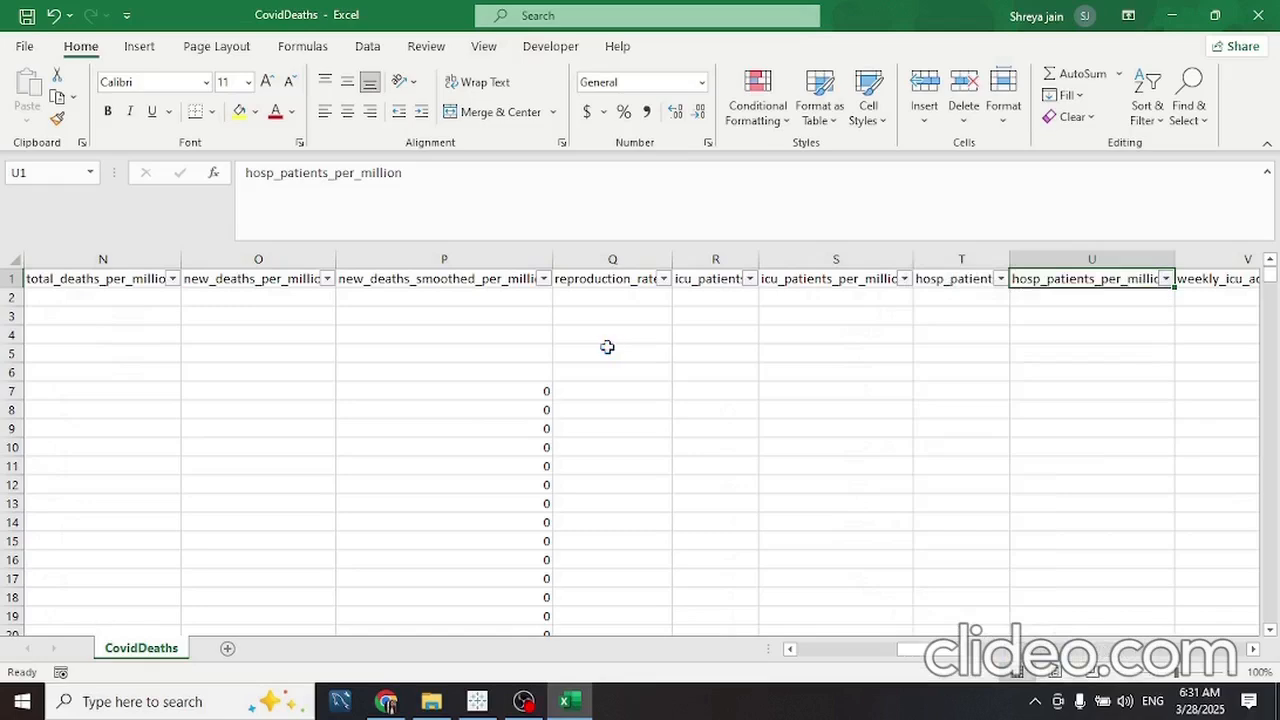
Remove the AutoFilter from the header row and return to cell A1
{"action": "key", "text": "alt+d"}
{"action": "key", "text": "f"}
{"action": "key", "text": "f"}
{"action": "key", "text": "ctrl+Home"}
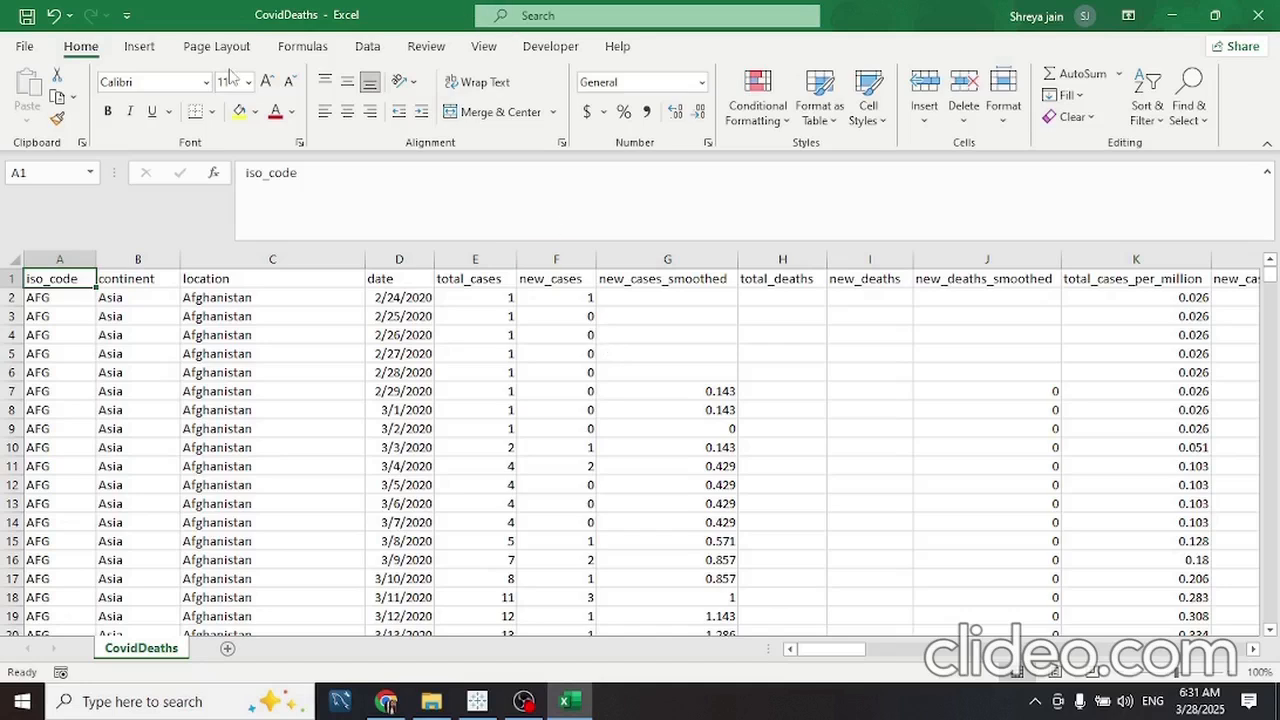
Create a PivotTable from the range CovidDeaths!$A$1:$BG$85172 on a new worksheet
{"action": "left_click", "coordinate": [142, 49]}
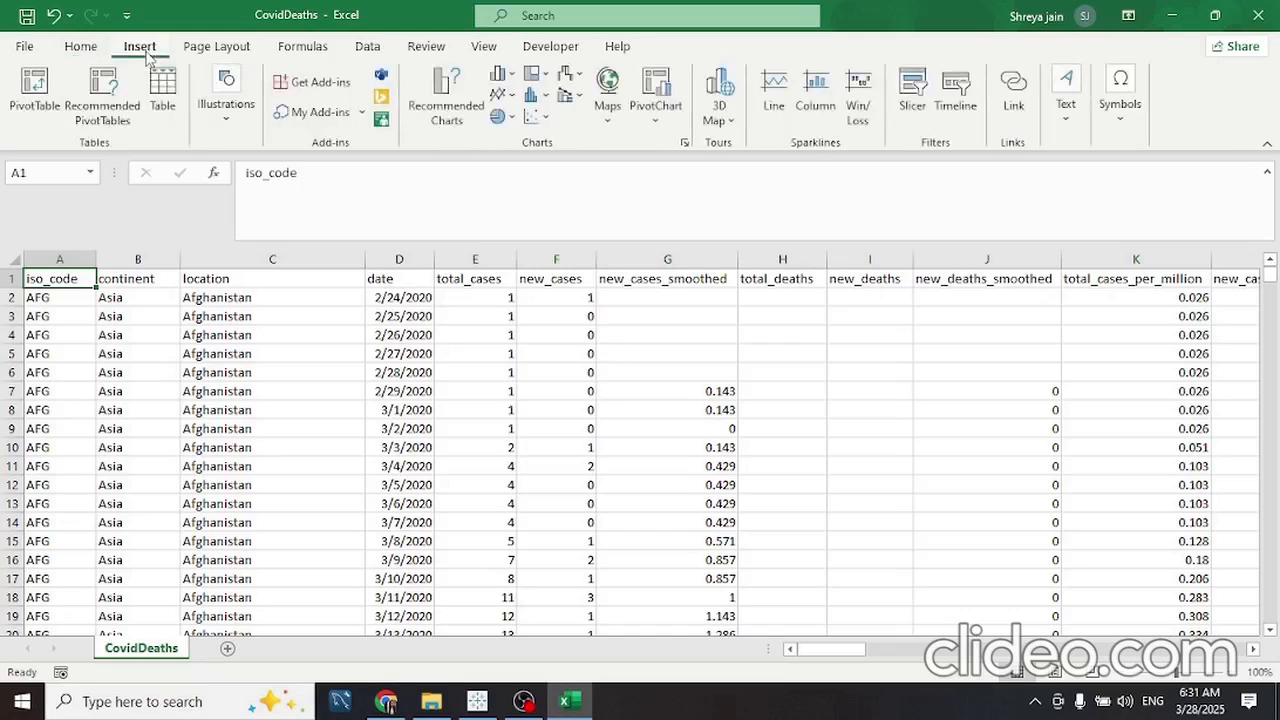
{"action": "left_click", "coordinate": [38, 100]}
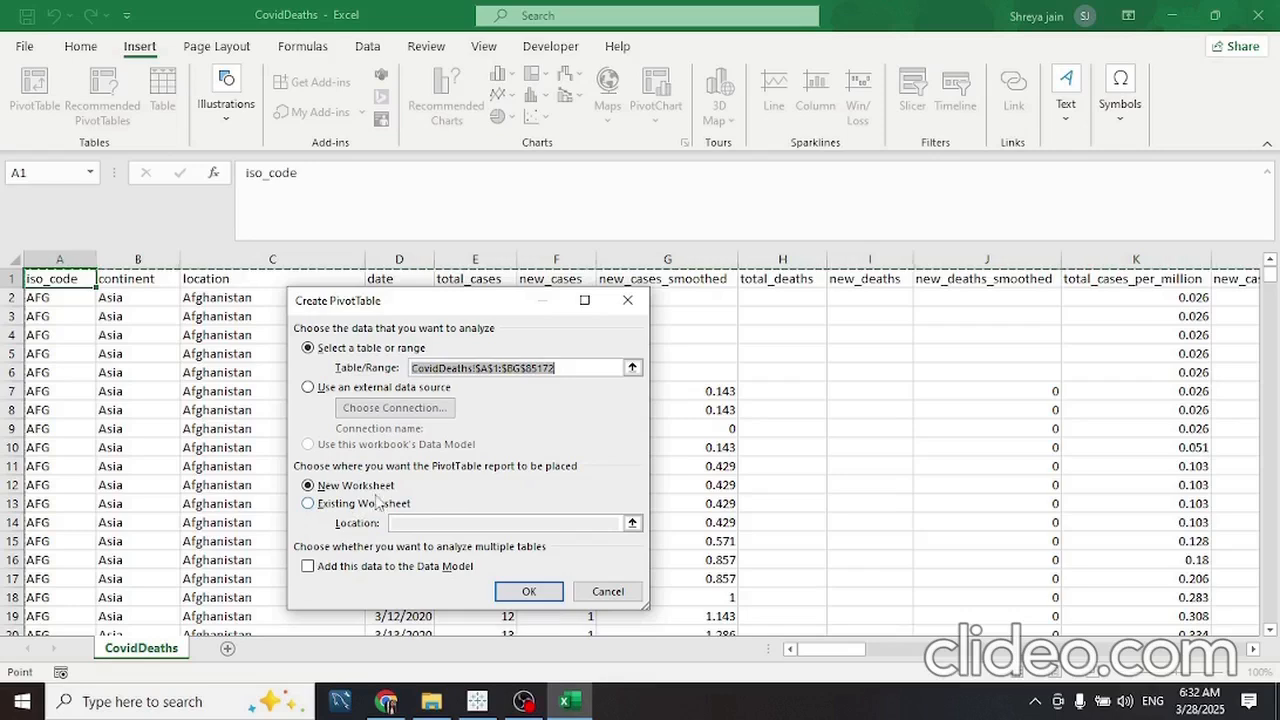
{"action": "left_click", "coordinate": [530, 592]}
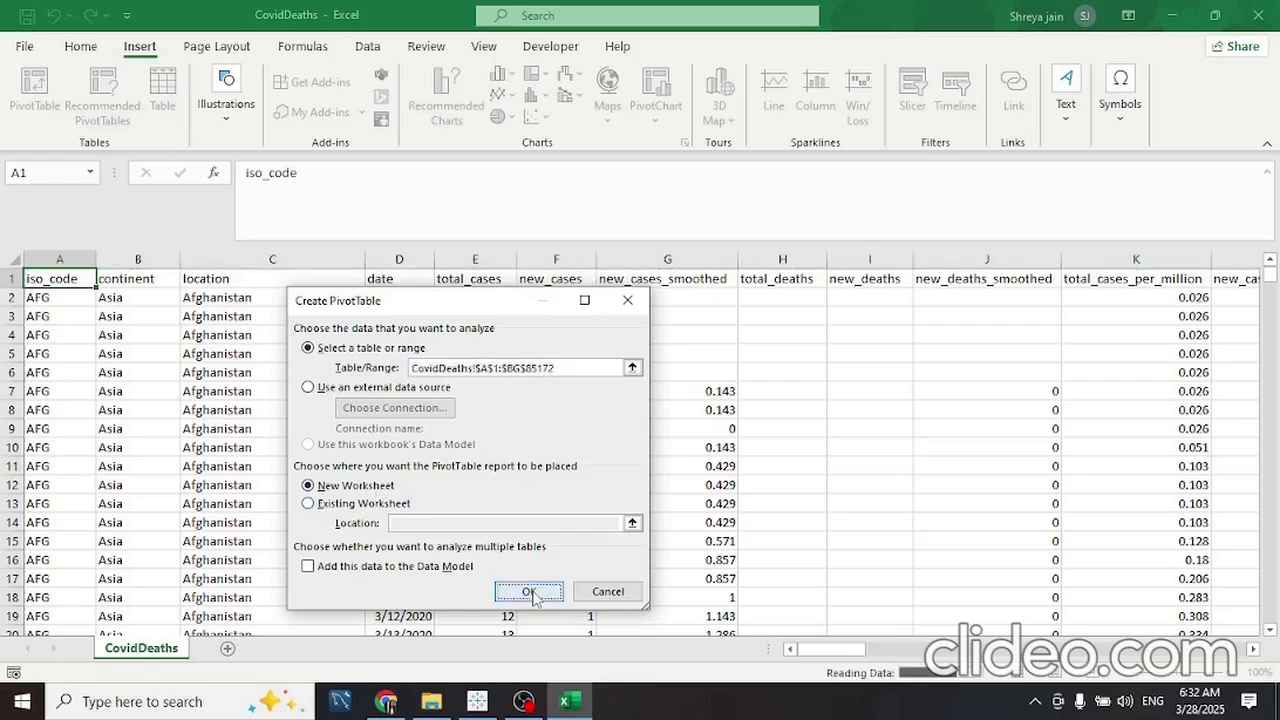
Switch to the CovidDeaths sheet, select the whole data range from A1 to its last column and row, and return to A1
{"action": "left_click", "coordinate": [245, 648]}
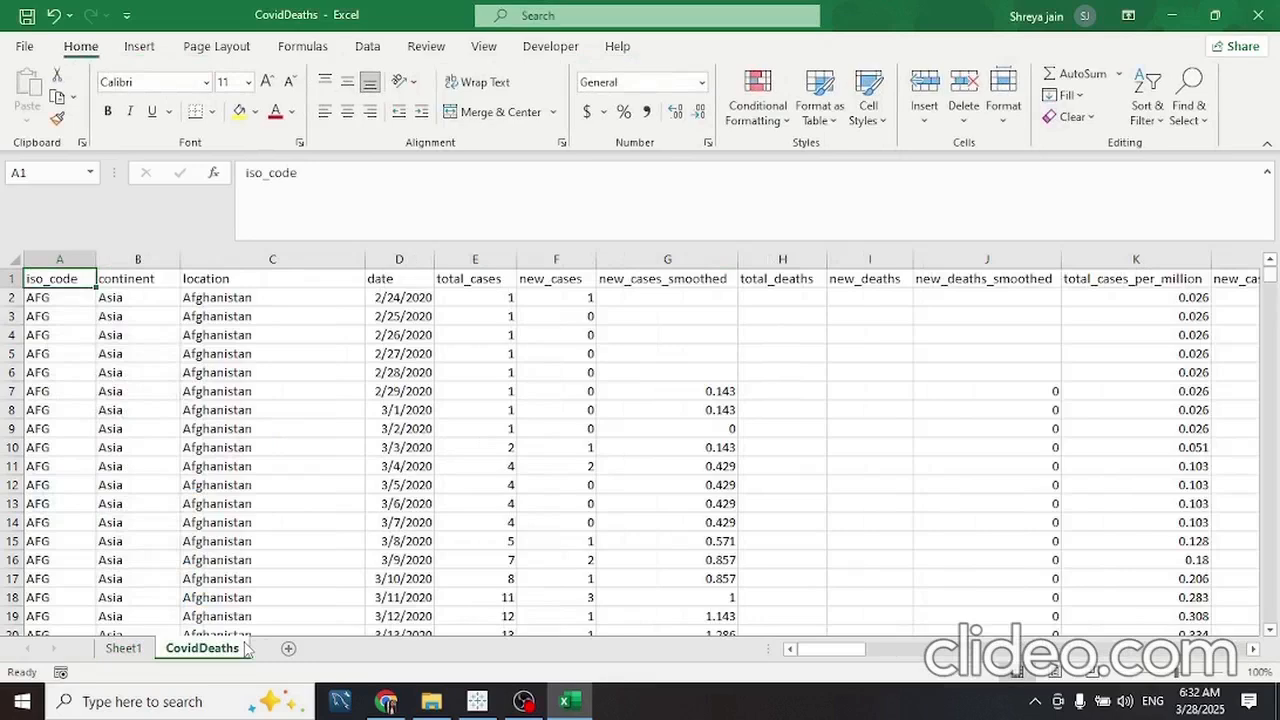
{"action": "key", "text": "ctrl+shift+Right"}
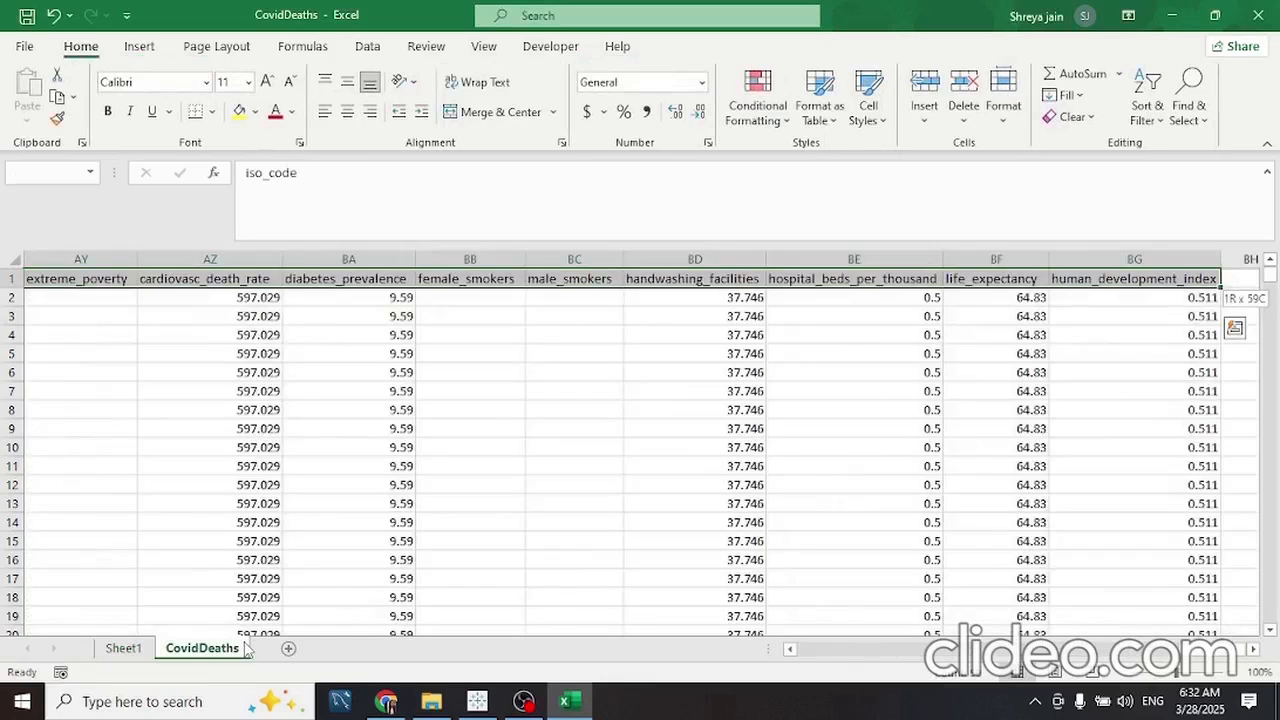
{"action": "key", "text": "ctrl+shift+Down"}
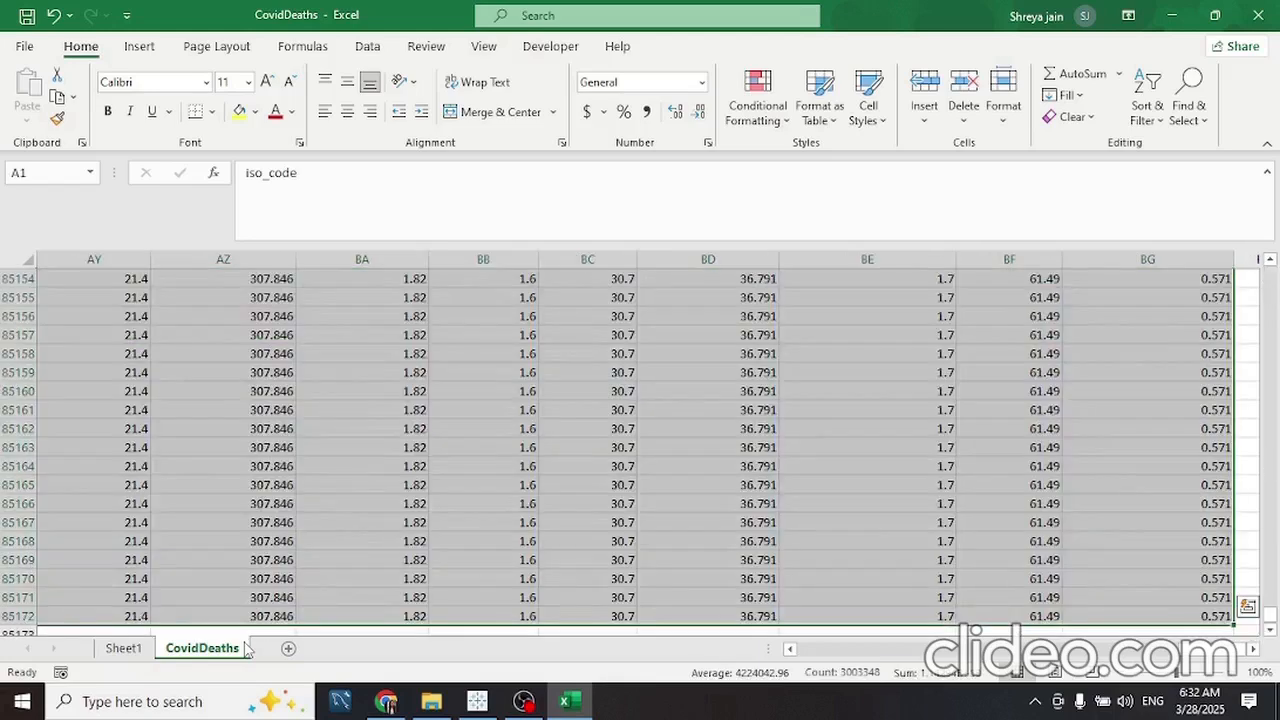
{"action": "key", "text": "ctrl+Home"}
{"action": "key", "text": "ctrl+shift+Right"}
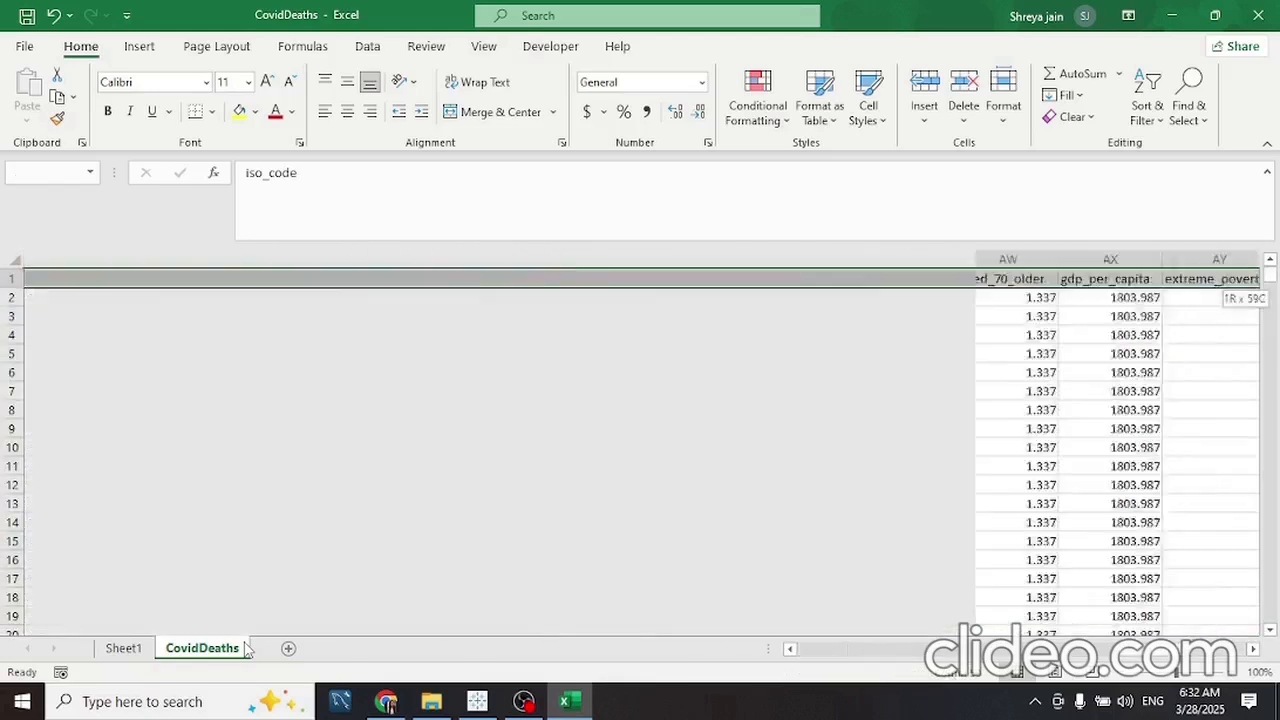
{"action": "key", "text": "ctrl+shift+Down"}
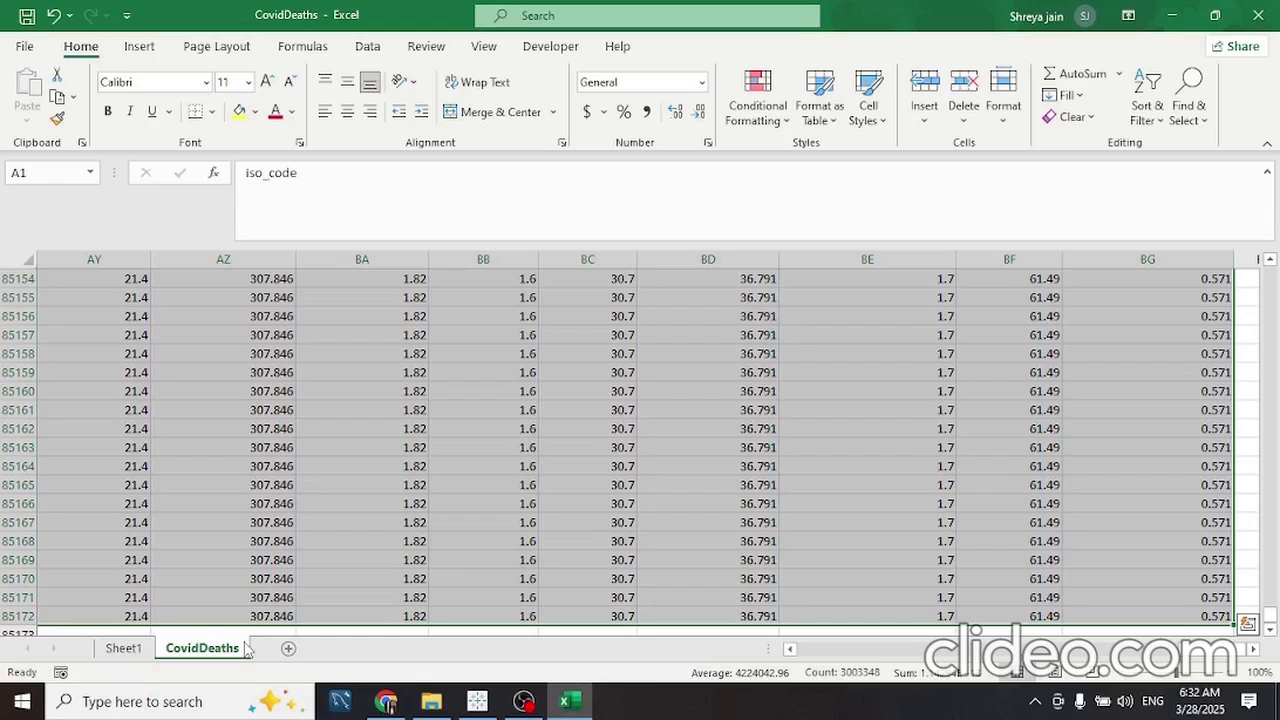
{"action": "key", "text": "ctrl+Home"}
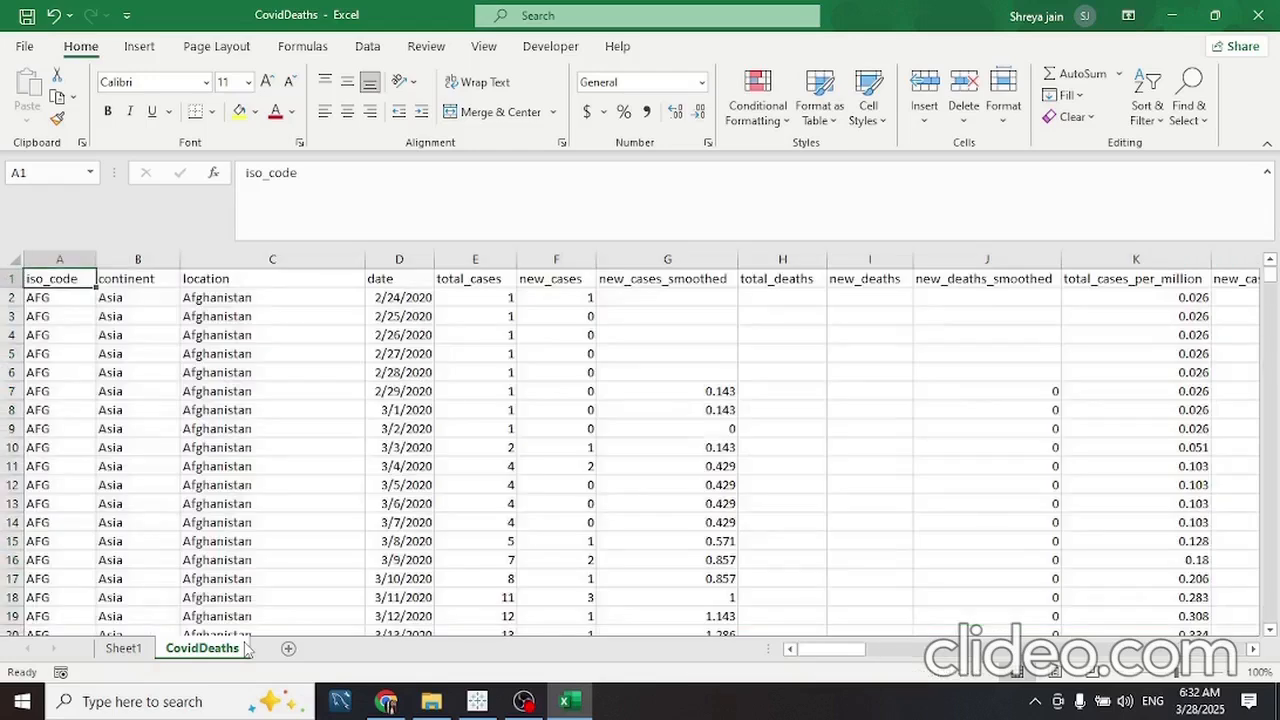
Select the headers from A1 to the last column, then select down the iso_code column, and return to A1
{"action": "key", "text": "Right"}
{"action": "key", "text": "Left"}
{"action": "key", "text": "ctrl+shift+Right"}
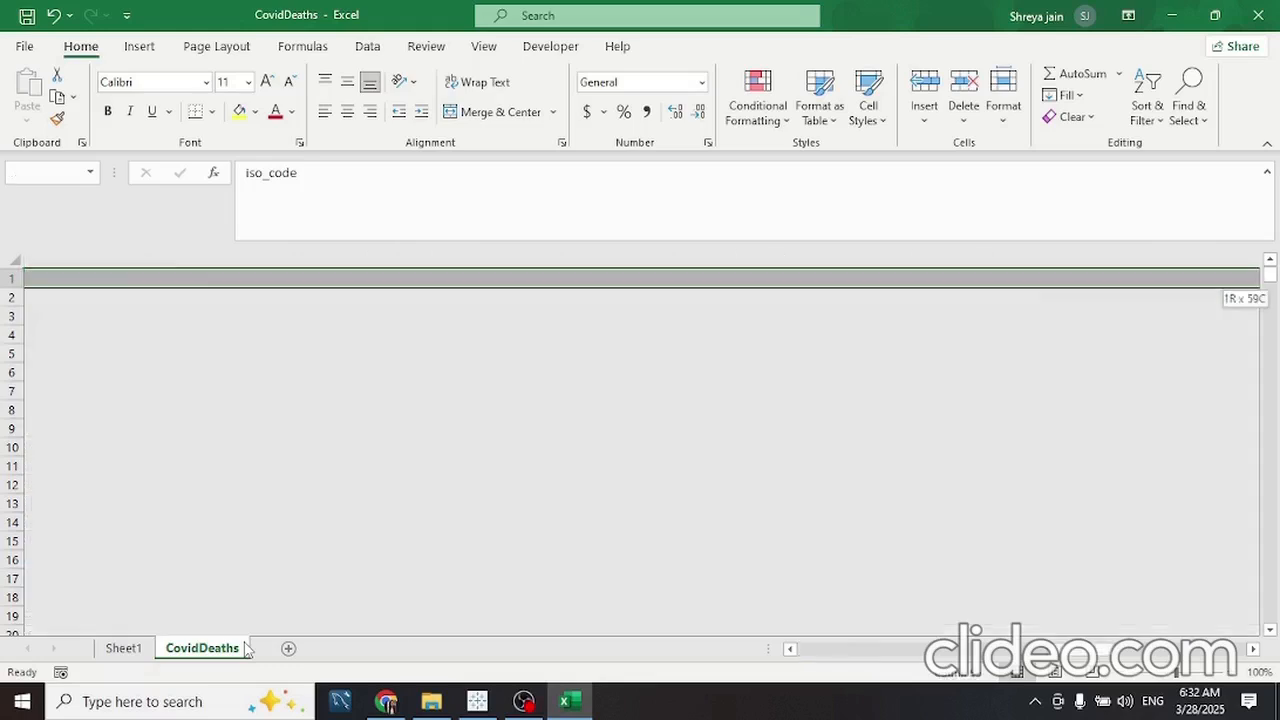
{"action": "key", "text": "ctrl+Home"}
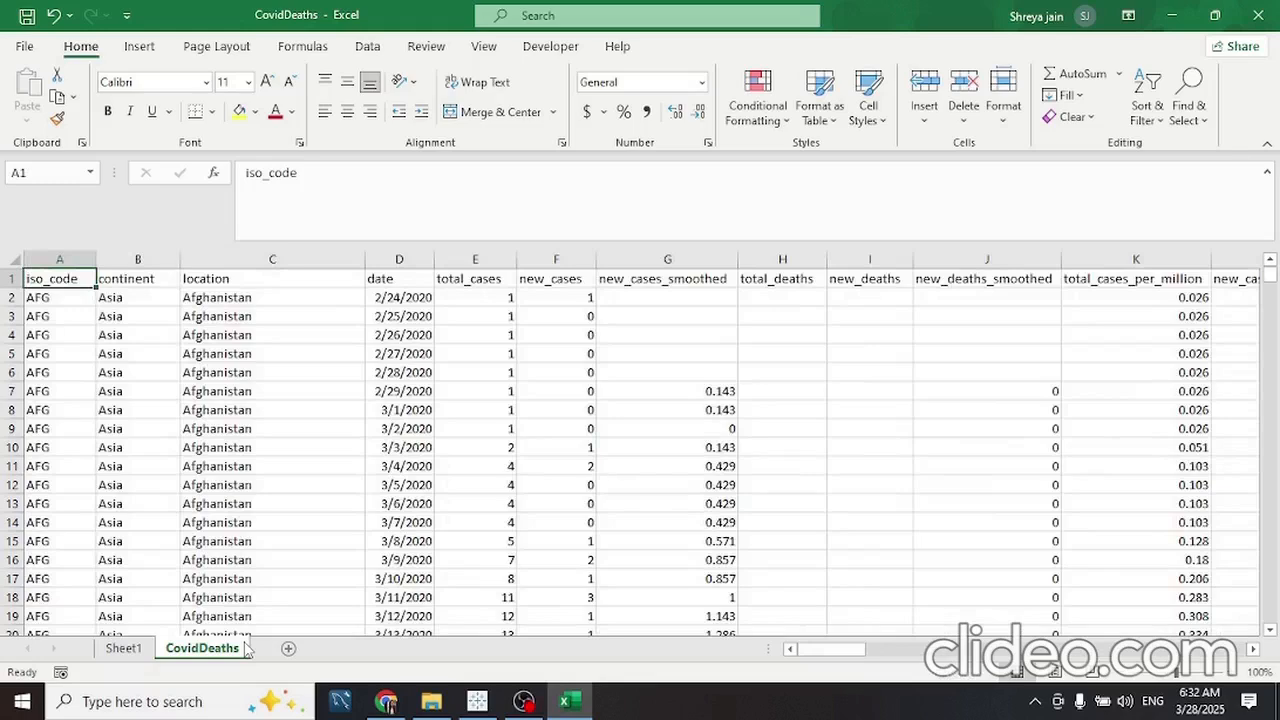
{"action": "key", "text": "ctrl+shift+Right"}
{"action": "key", "text": "ctrl+Home"}
{"action": "key", "text": "ctrl+shift+Down"}
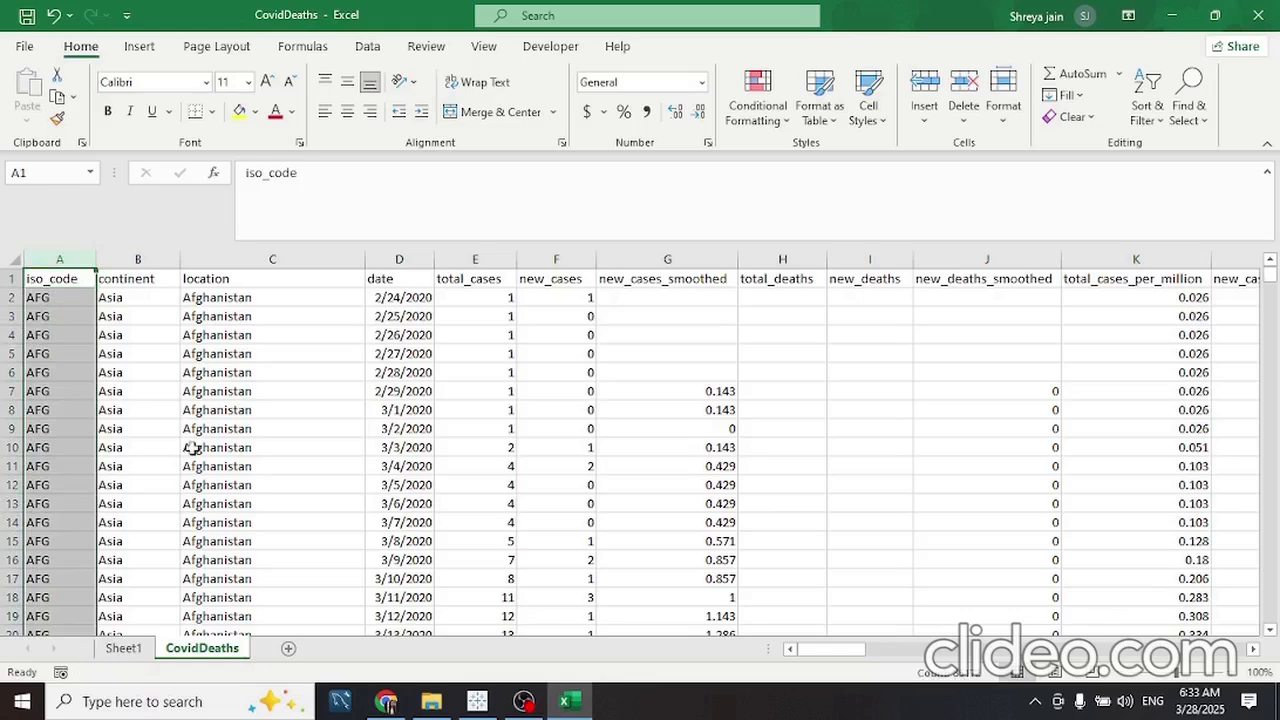
{"action": "key", "text": "Up"}
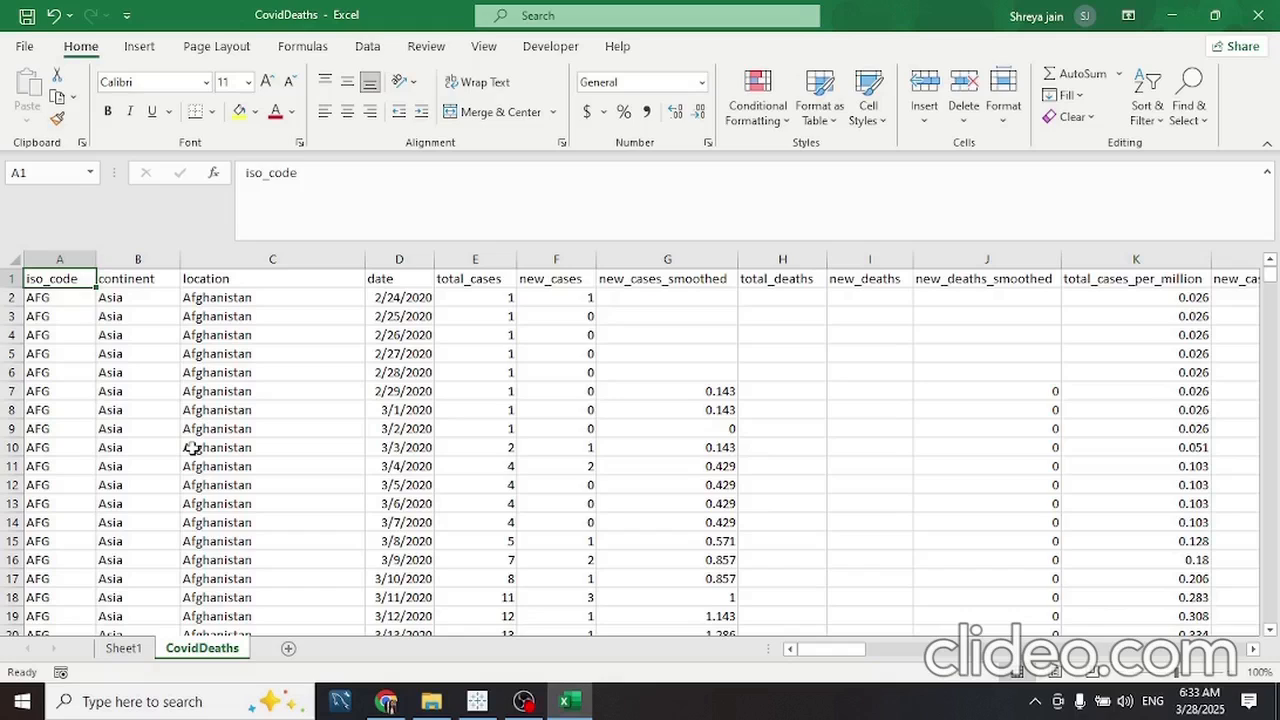
Select the entire row 1 and the entire column A in turn, and return to cell A1
{"action": "key", "text": "shift+space"}
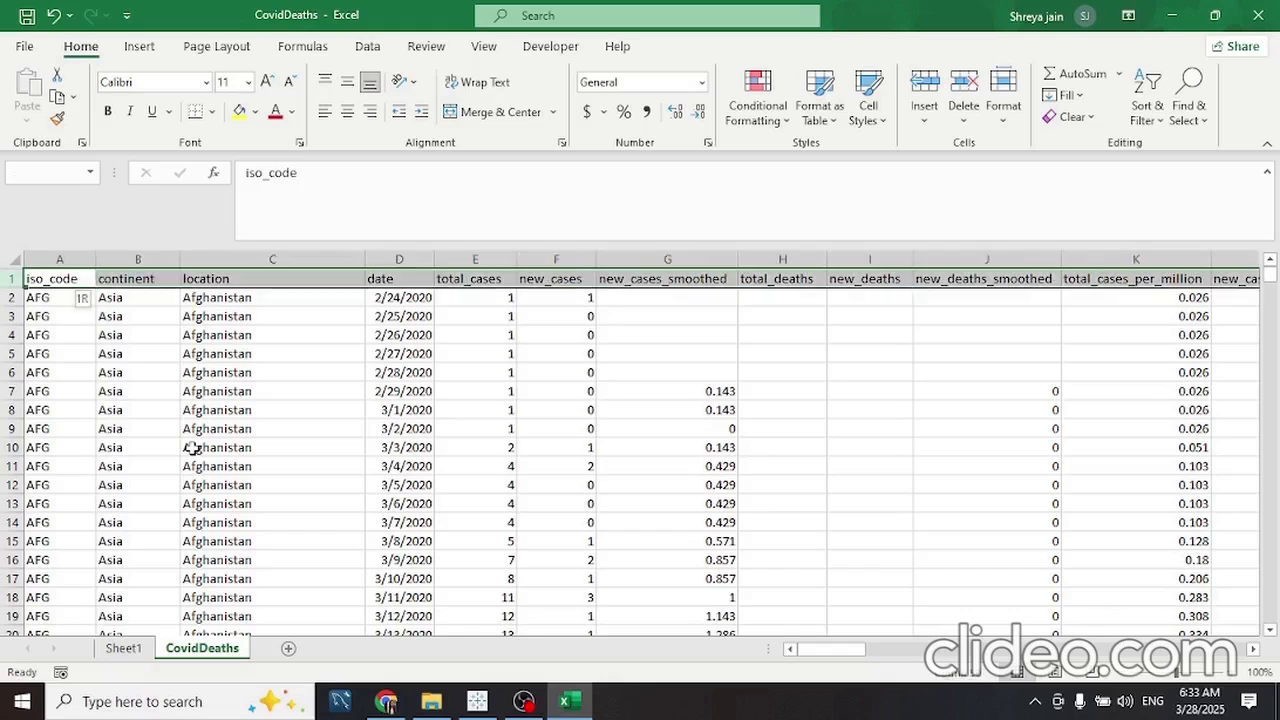
{"action": "key", "text": "Up"}
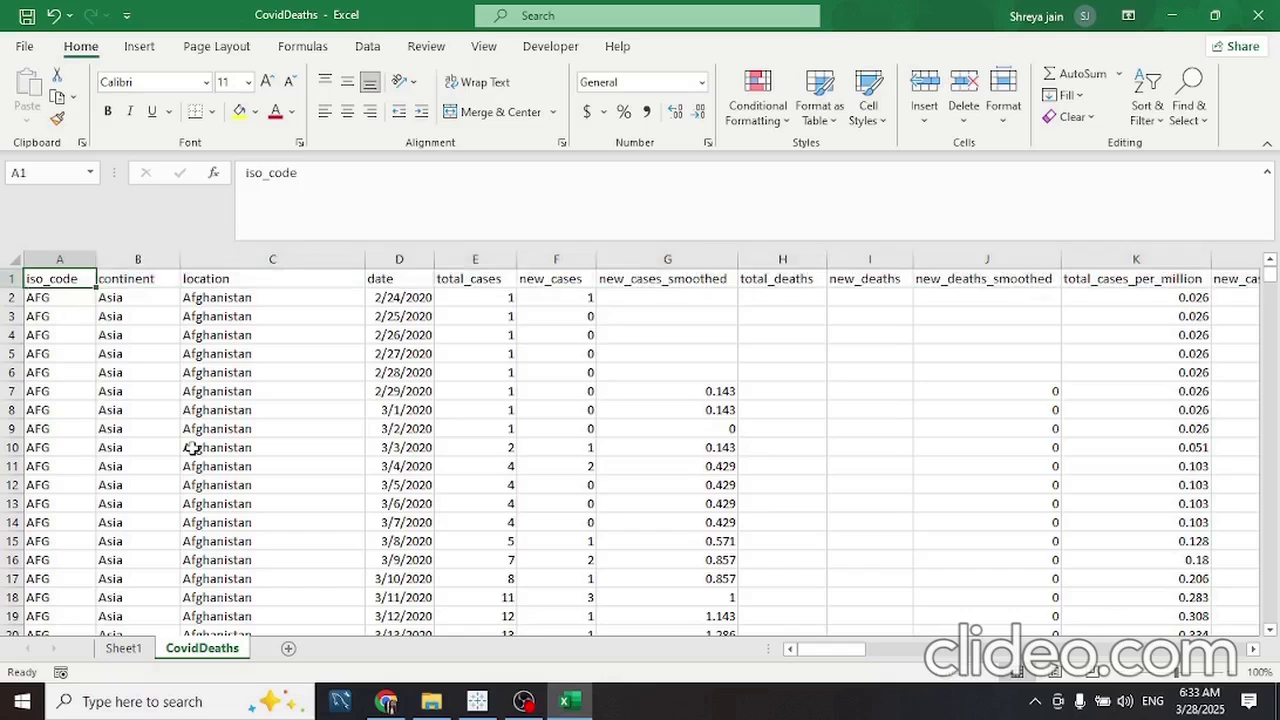
{"action": "key", "text": "ctrl+space"}
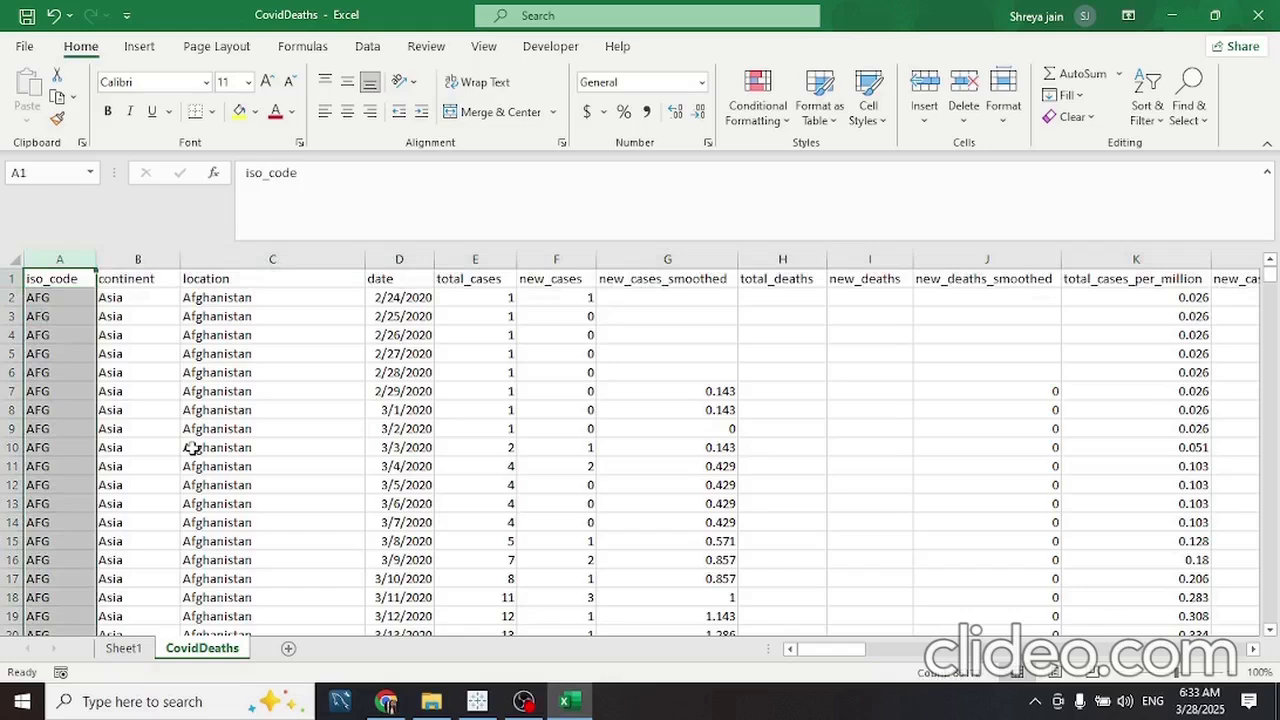
{"action": "key", "text": "Up"}
{"action": "key", "text": "shift+space"}
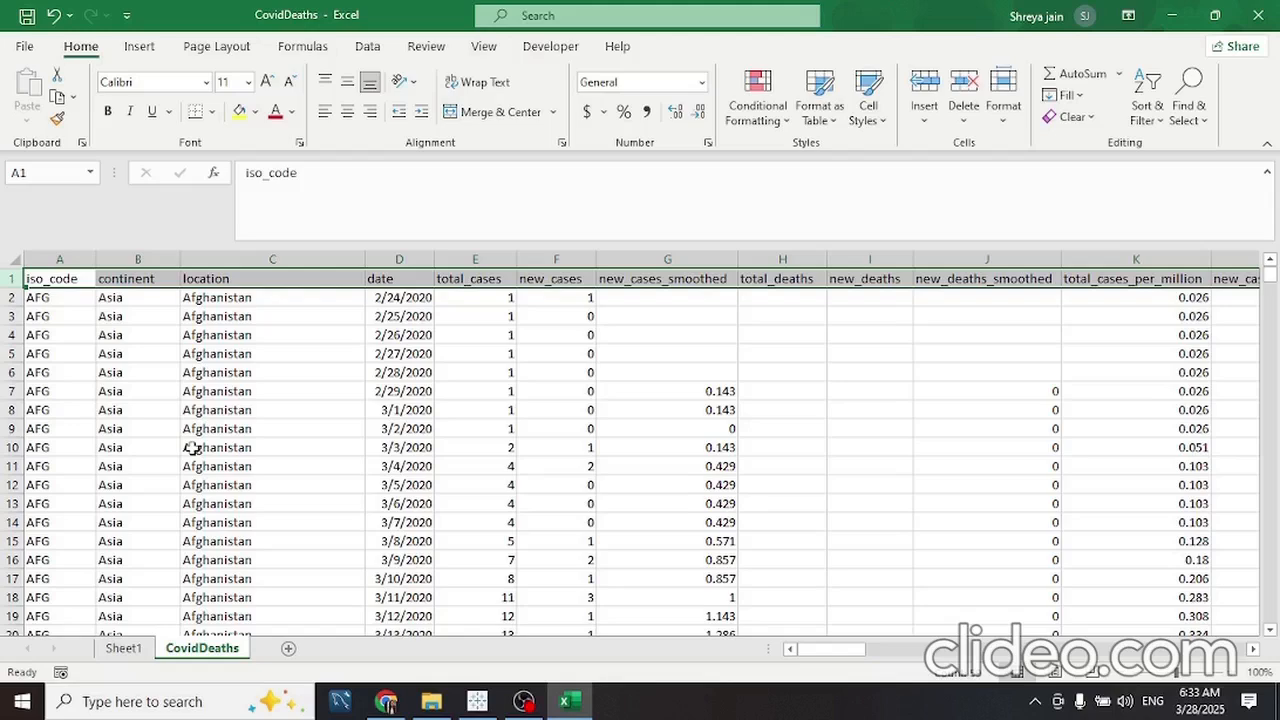
{"action": "key", "text": "Up"}
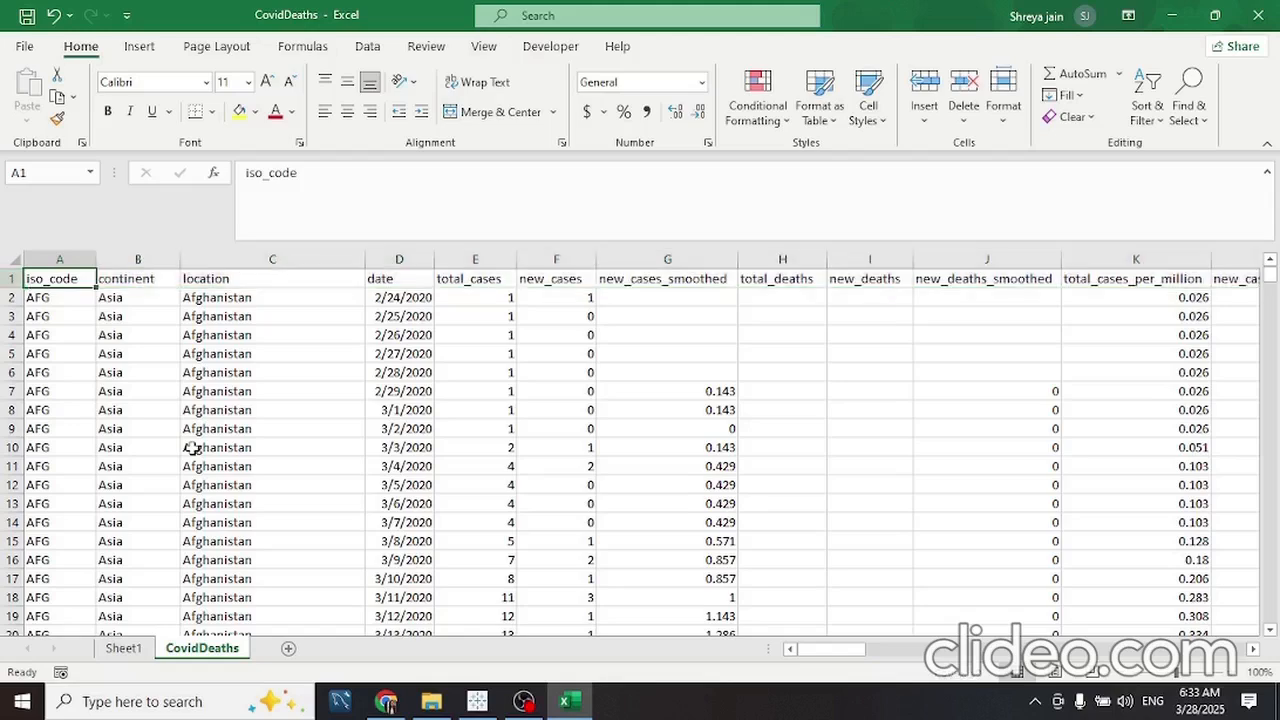
Check the last data row of column A on CovidDeaths and glance at the empty PivotTable on Sheet1
{"action": "key", "text": "ctrl+Down"}
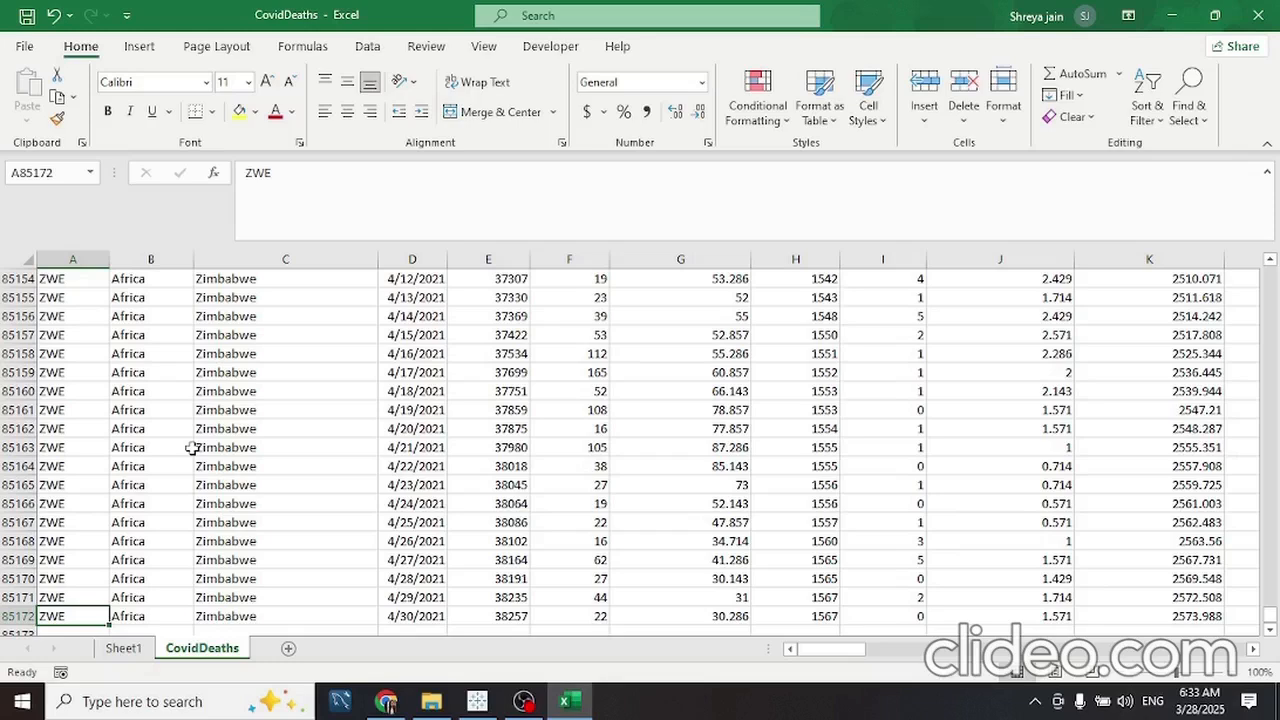
{"action": "key", "text": "ctrl+Up"}
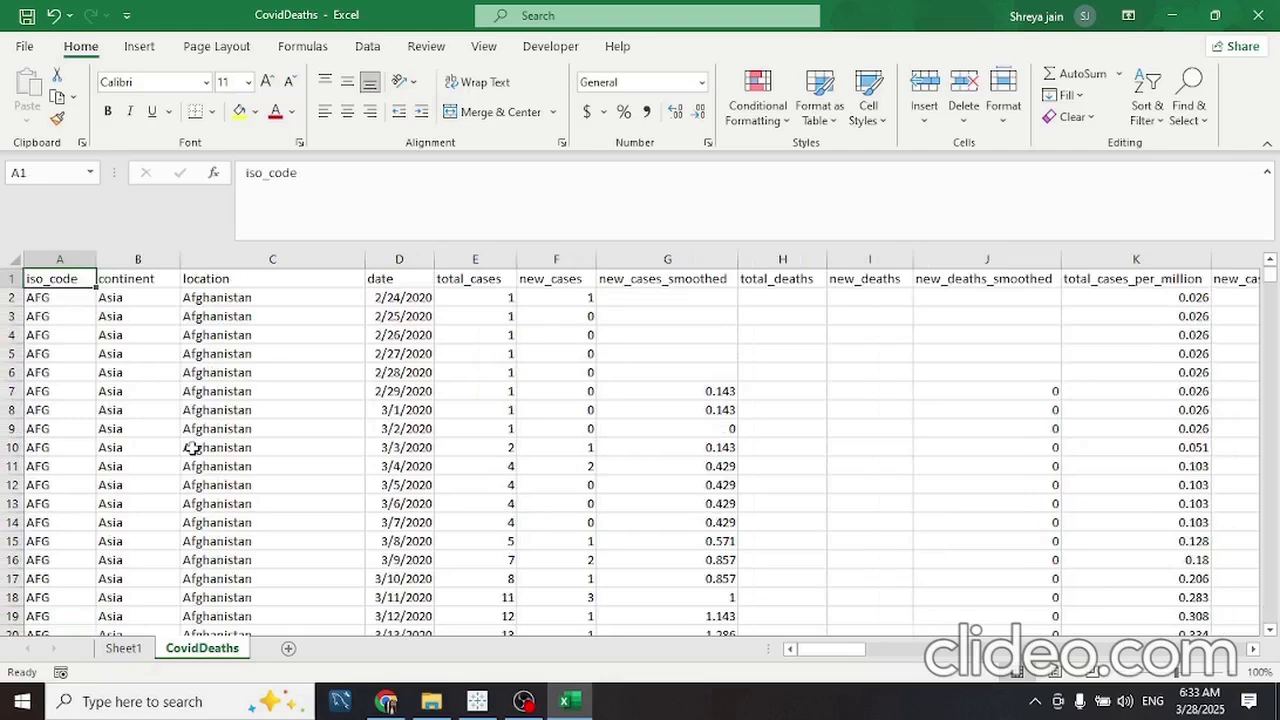
{"action": "left_click", "coordinate": [121, 649]}
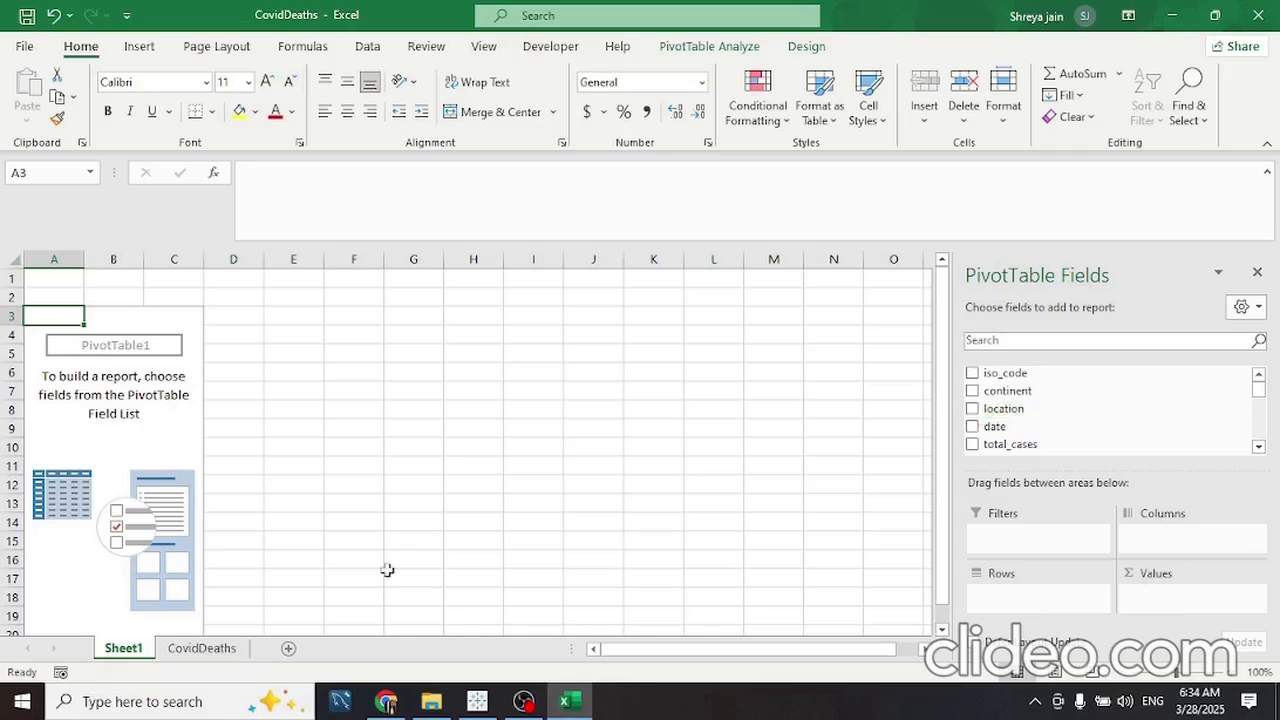
{"action": "left_click", "coordinate": [210, 650]}
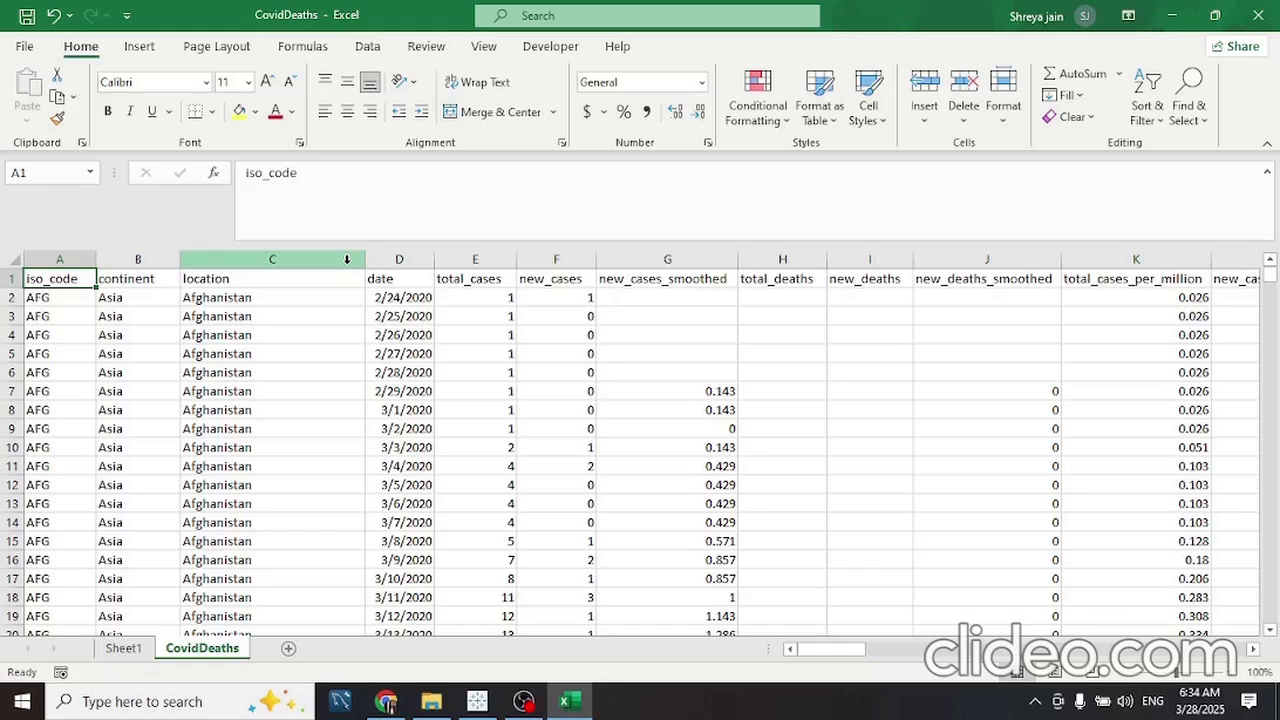
{"action": "key", "text": "ctrl+Down"}
{"action": "key", "text": "ctrl+Up"}
In the PivotTable on Sheet1, add location as the row field and total_cases as the value field
{"action": "left_click", "coordinate": [128, 645]}
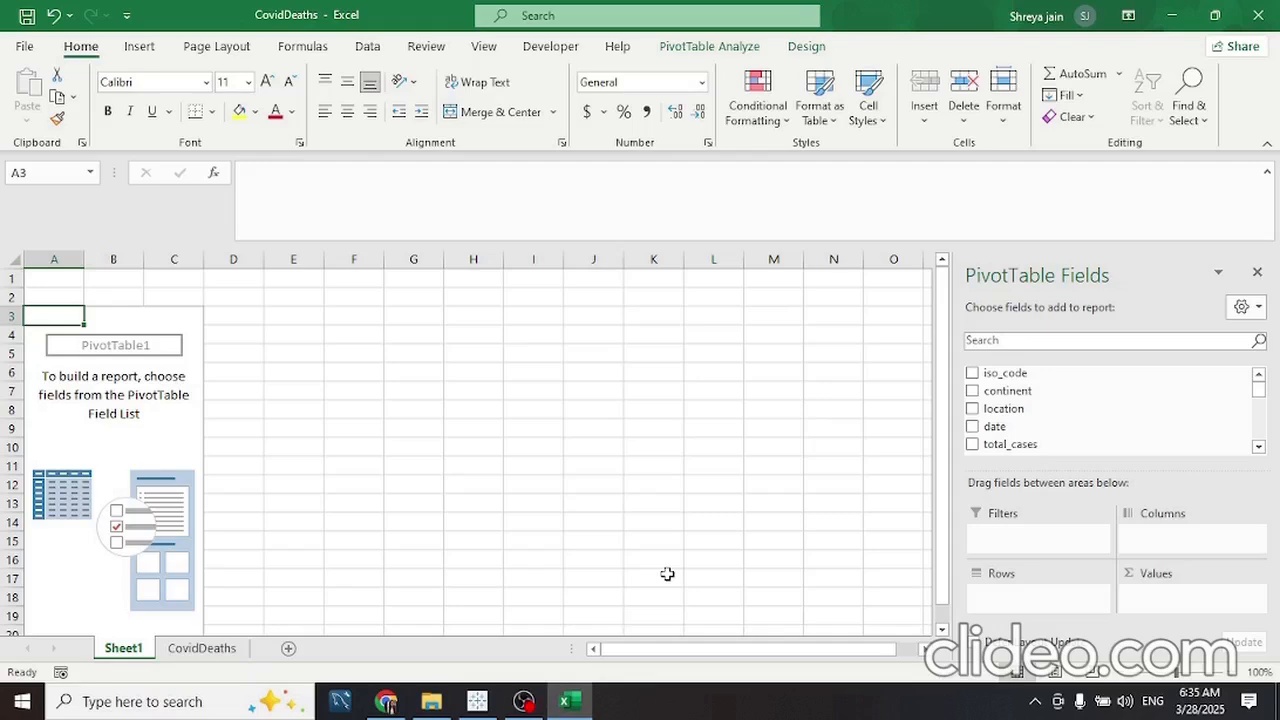
{"action": "left_click_drag", "start_coordinate": [1000, 408], "coordinate": [1003, 606]}
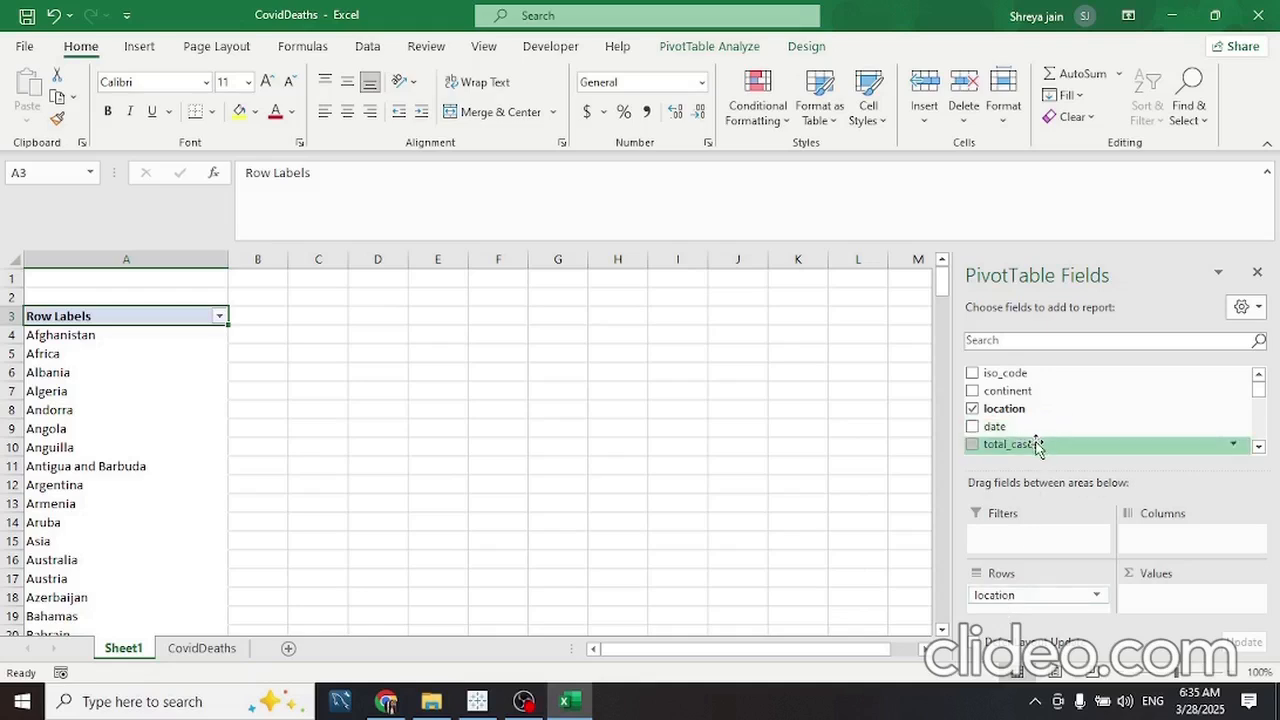
{"action": "left_click_drag", "start_coordinate": [1036, 446], "coordinate": [1160, 598]}
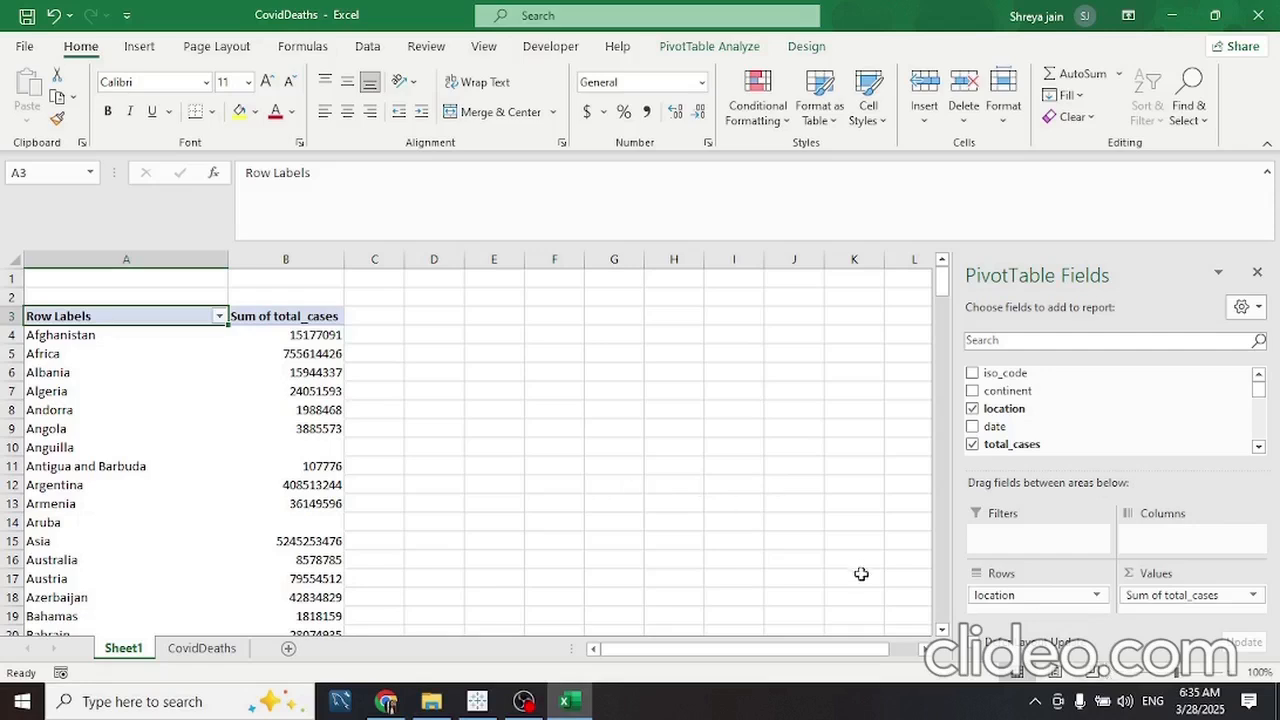
Review the calculation types in the value field settings for total_cases and keep Sum
{"action": "left_click", "coordinate": [1254, 596]}
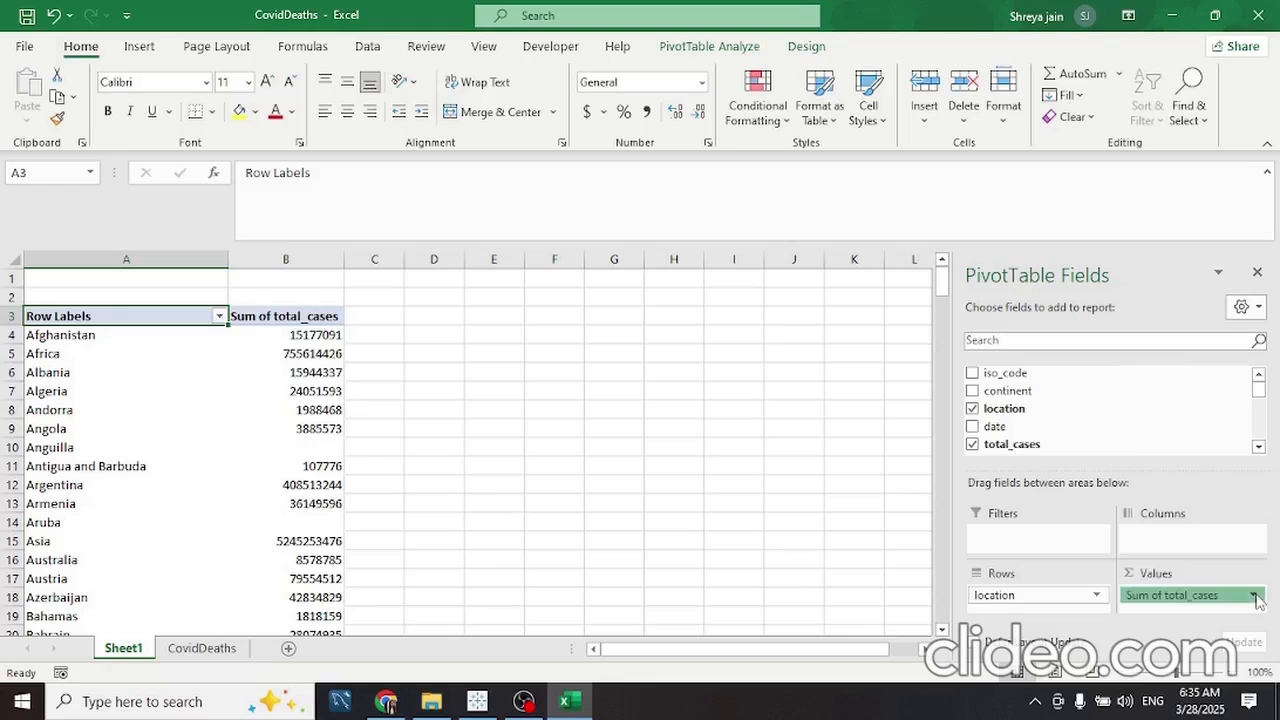
{"action": "left_click", "coordinate": [1246, 578]}
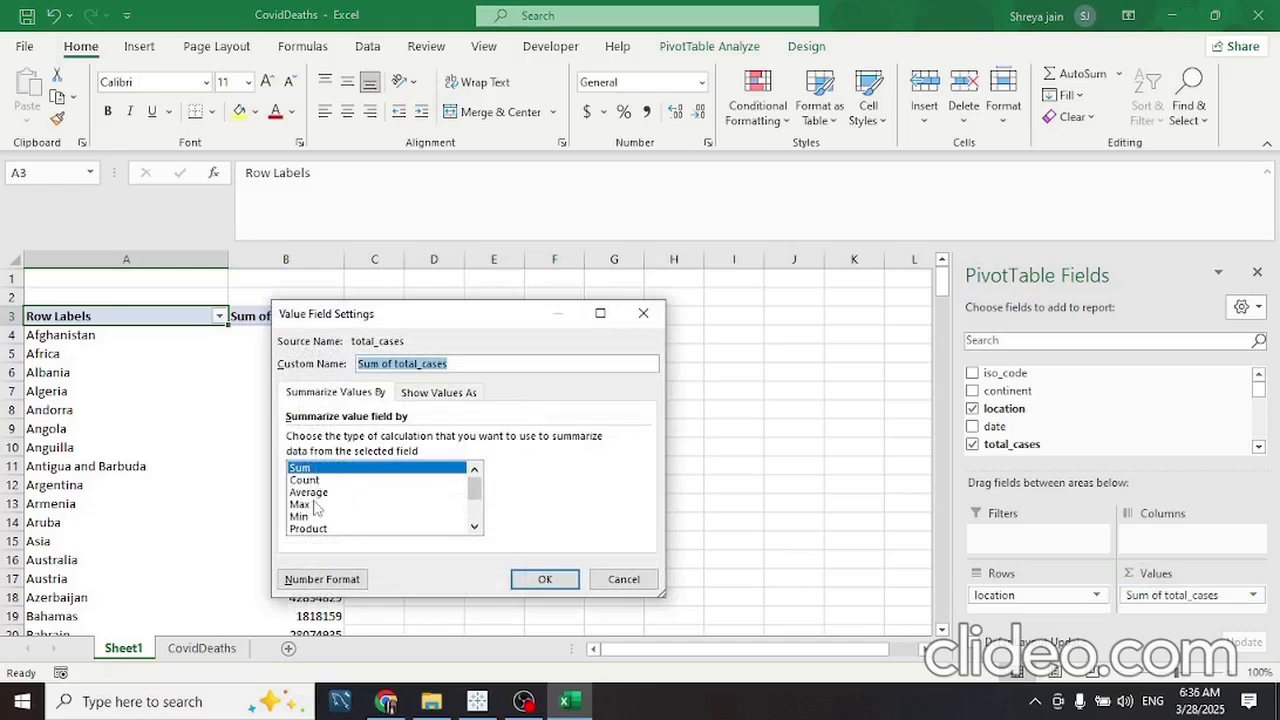
{"action": "left_click_drag", "start_coordinate": [319, 483], "coordinate": [322, 463]}
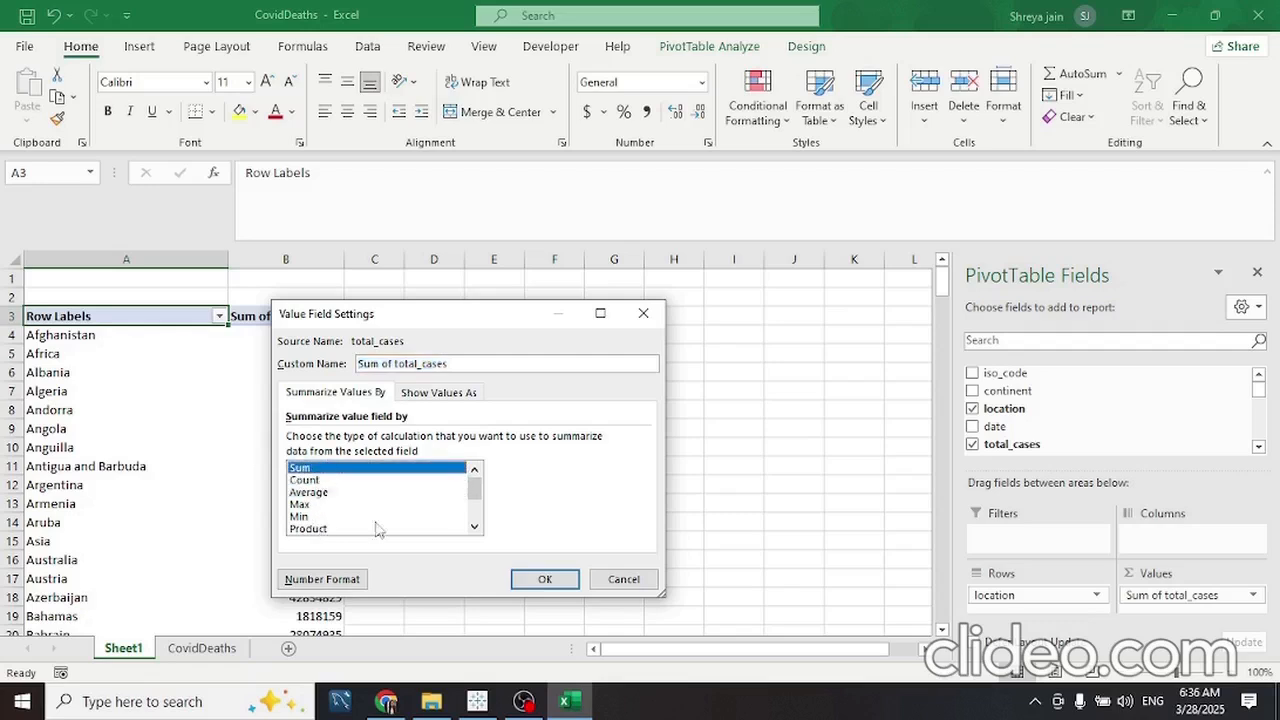
{"action": "left_click", "coordinate": [477, 527]}
{"action": "left_click", "coordinate": [478, 527]}
{"action": "left_click", "coordinate": [478, 527]}
{"action": "left_click", "coordinate": [478, 527]}
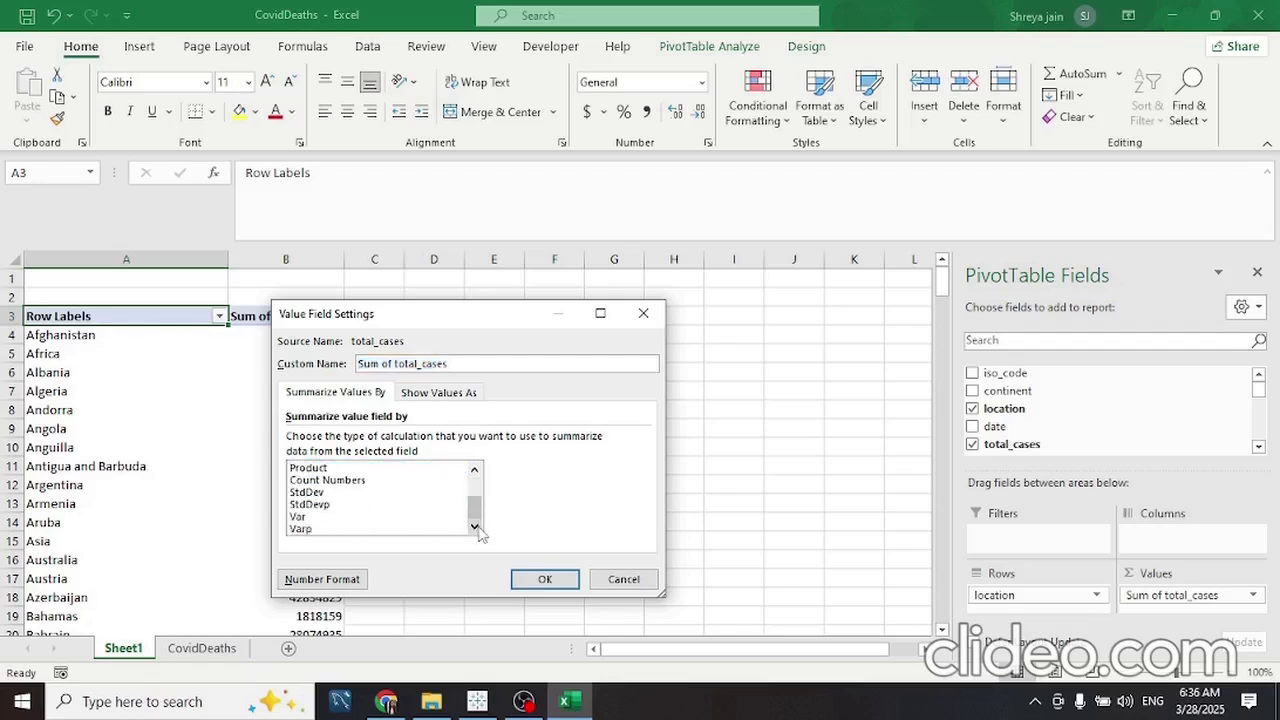
{"action": "left_click_drag", "start_coordinate": [476, 514], "coordinate": [479, 484]}
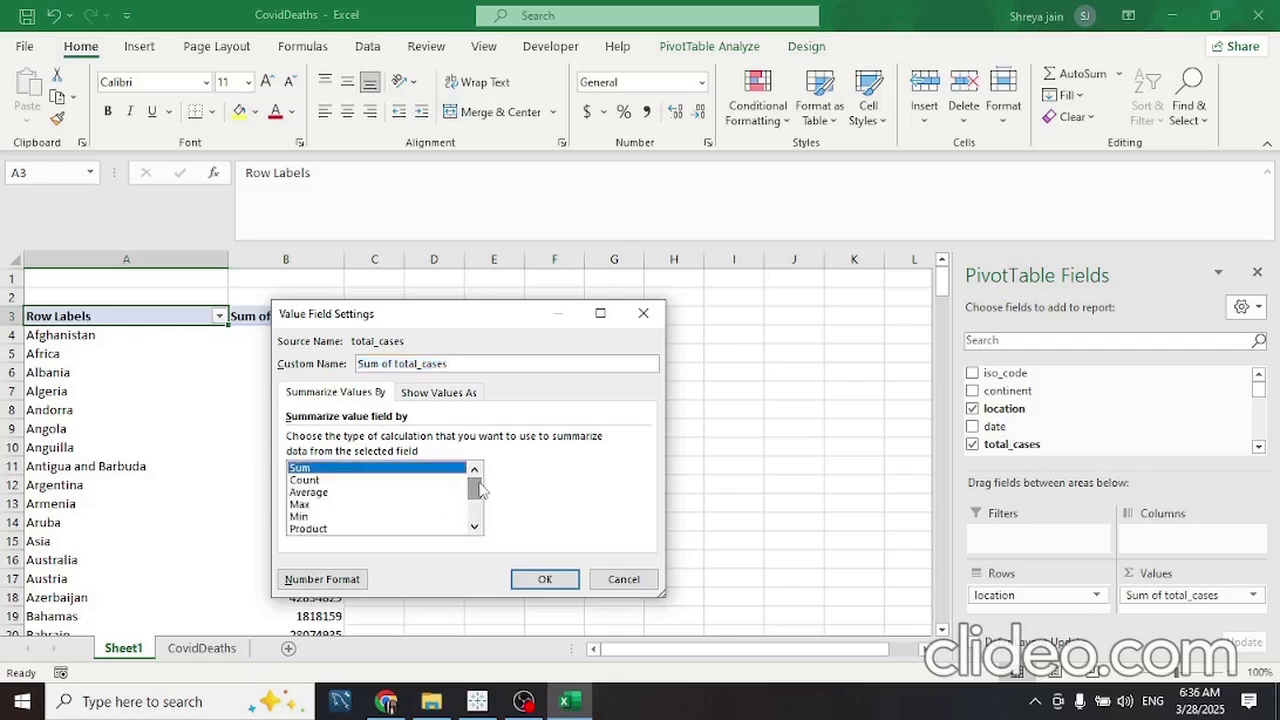
{"action": "left_click", "coordinate": [545, 579]}
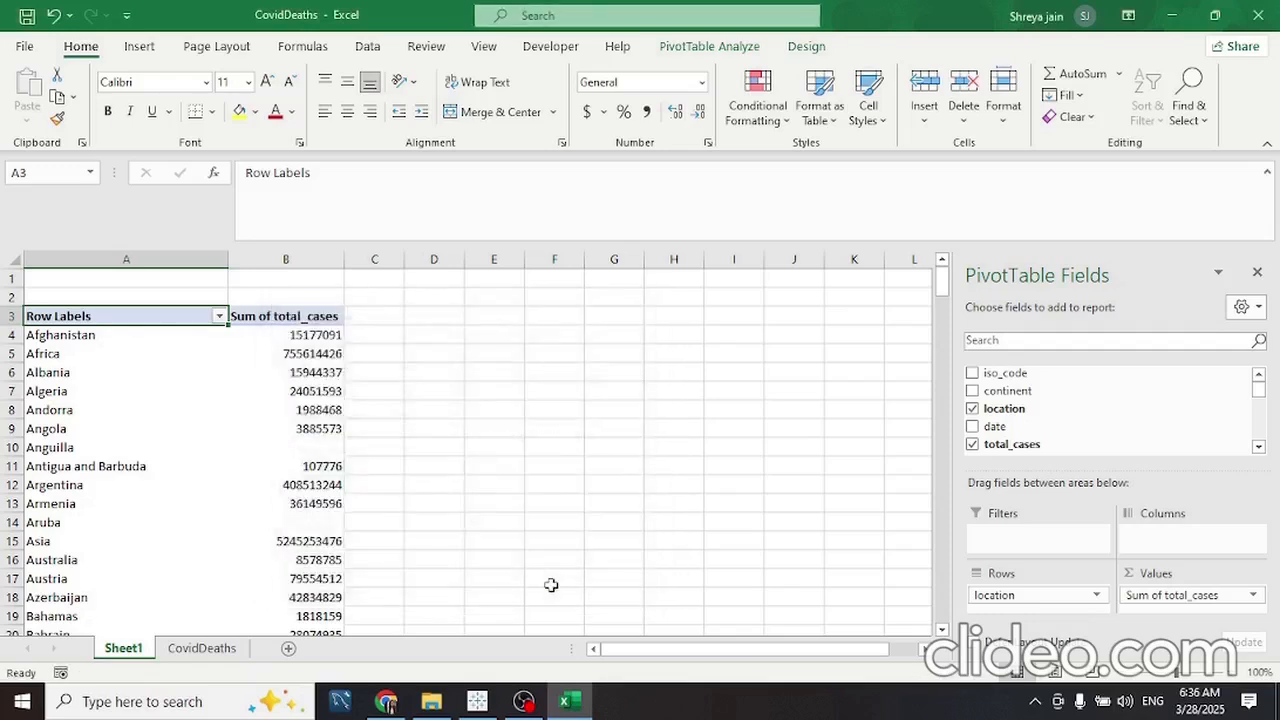
Look over the PivotTable on Sheet1 from the Row Labels header down to its last row
{"action": "key", "text": "Down"}
{"action": "key", "text": "Down"}
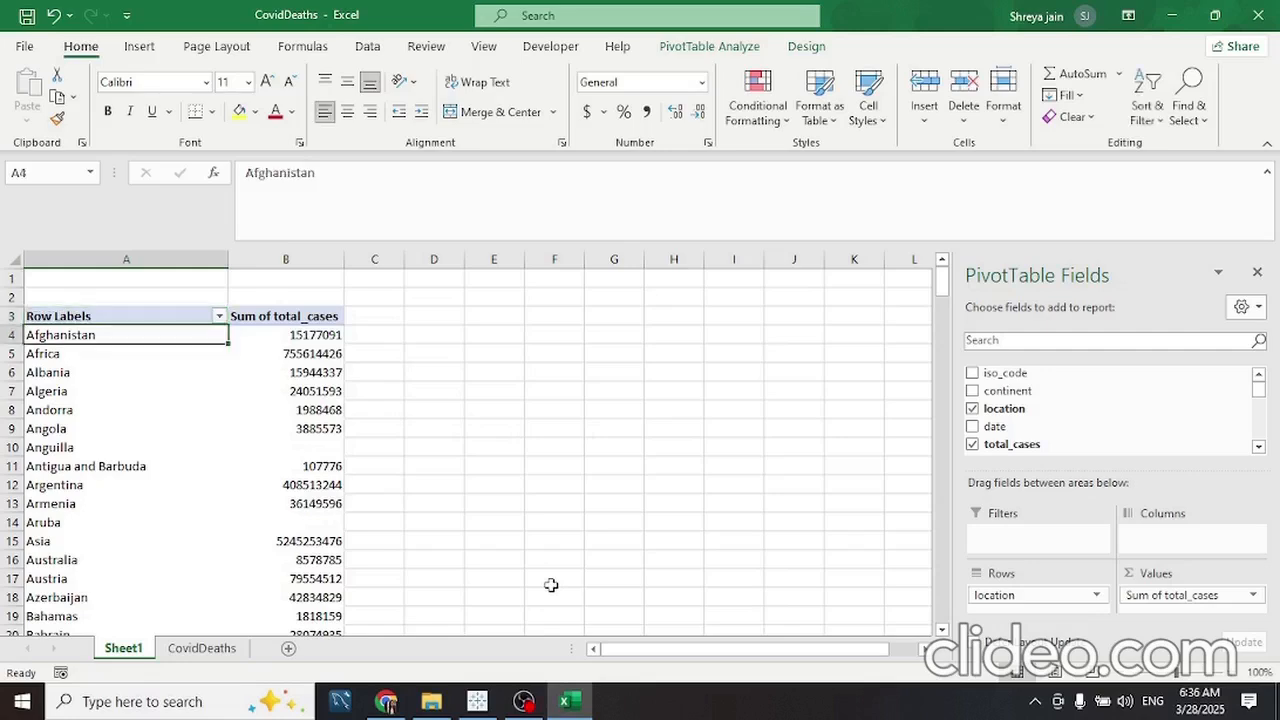
{"action": "key", "text": "Up"}
{"action": "key", "text": "Right"}
{"action": "key", "text": "Left"}
{"action": "key", "text": "ctrl+Down"}
{"action": "key", "text": "ctrl+Up"}
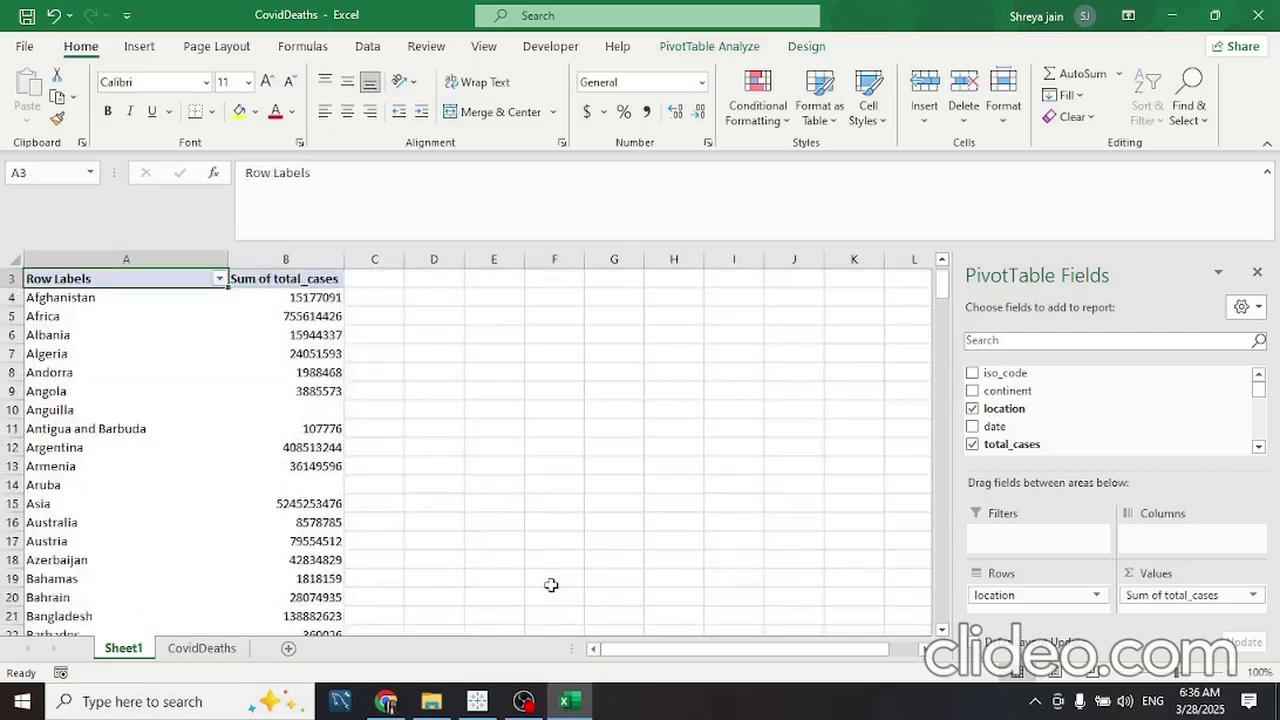
{"action": "scroll", "coordinate": [551, 585], "scroll_direction": "up", "scroll_amount": 1}
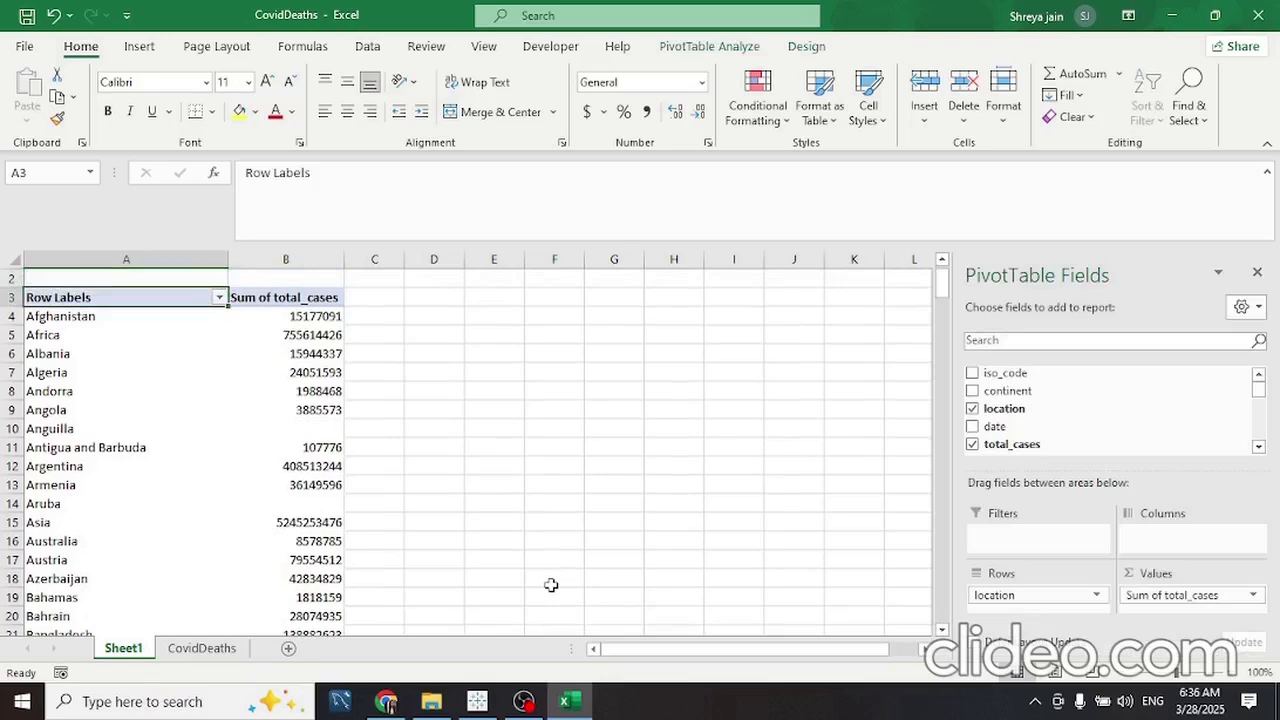
Sort the PivotTable's locations in descending order by Sum of total_cases
{"action": "key", "text": "alt+Down"}
{"action": "key", "text": "Down"}
{"action": "key", "text": "Down"}
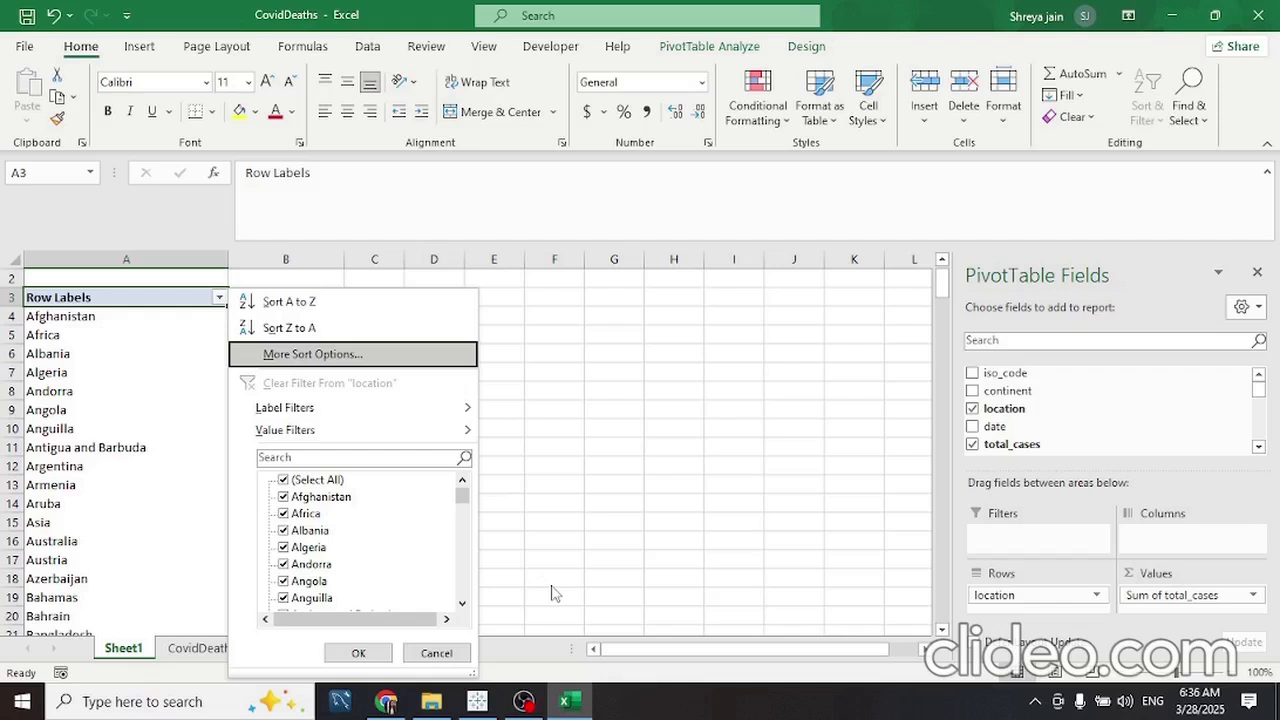
{"action": "key", "text": "Return"}
{"action": "key", "text": "Down"}
{"action": "key", "text": "Down"}
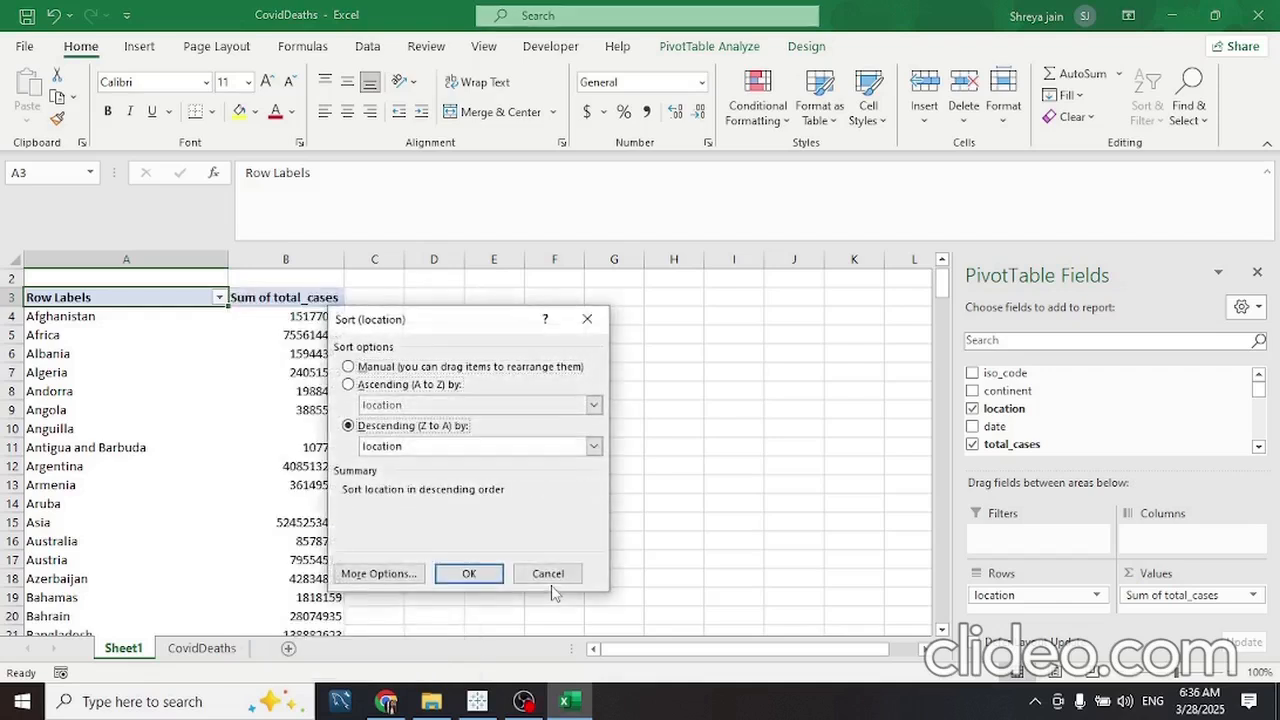
{"action": "key", "text": "Tab"}
{"action": "key", "text": "alt+Down"}
{"action": "key", "text": "Down"}
{"action": "key", "text": "Return"}
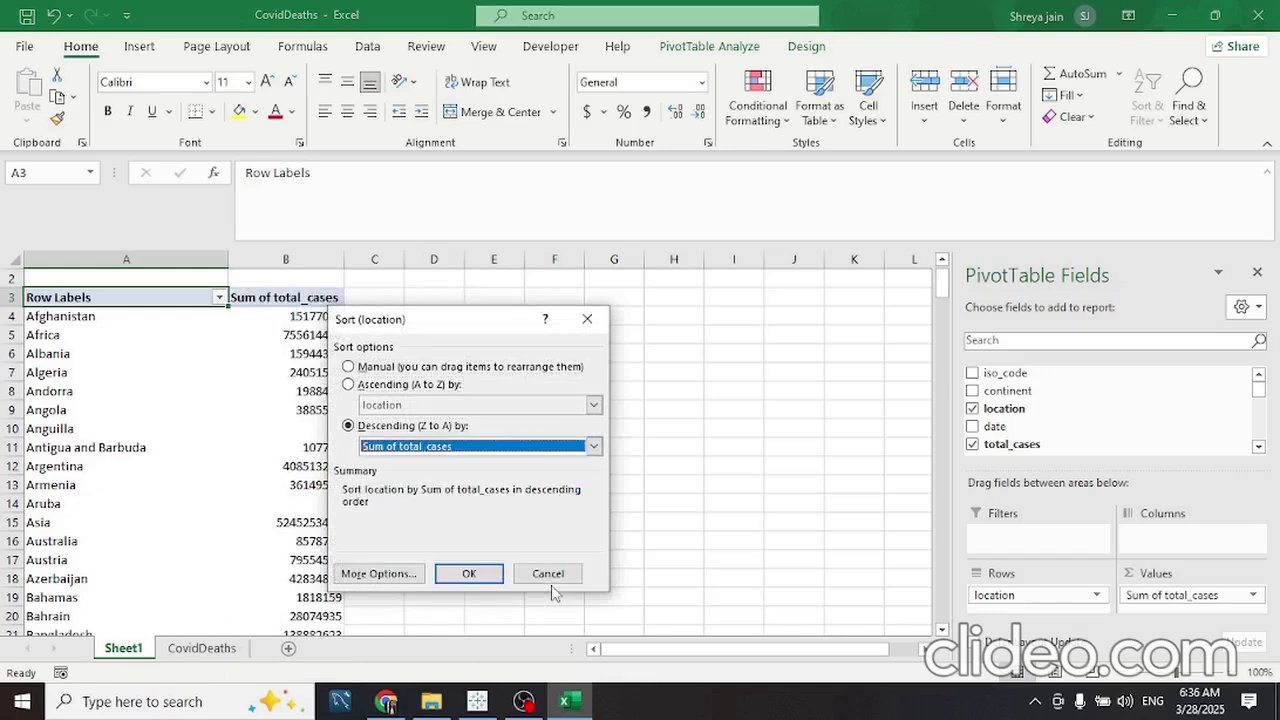
{"action": "key", "text": "Return"}
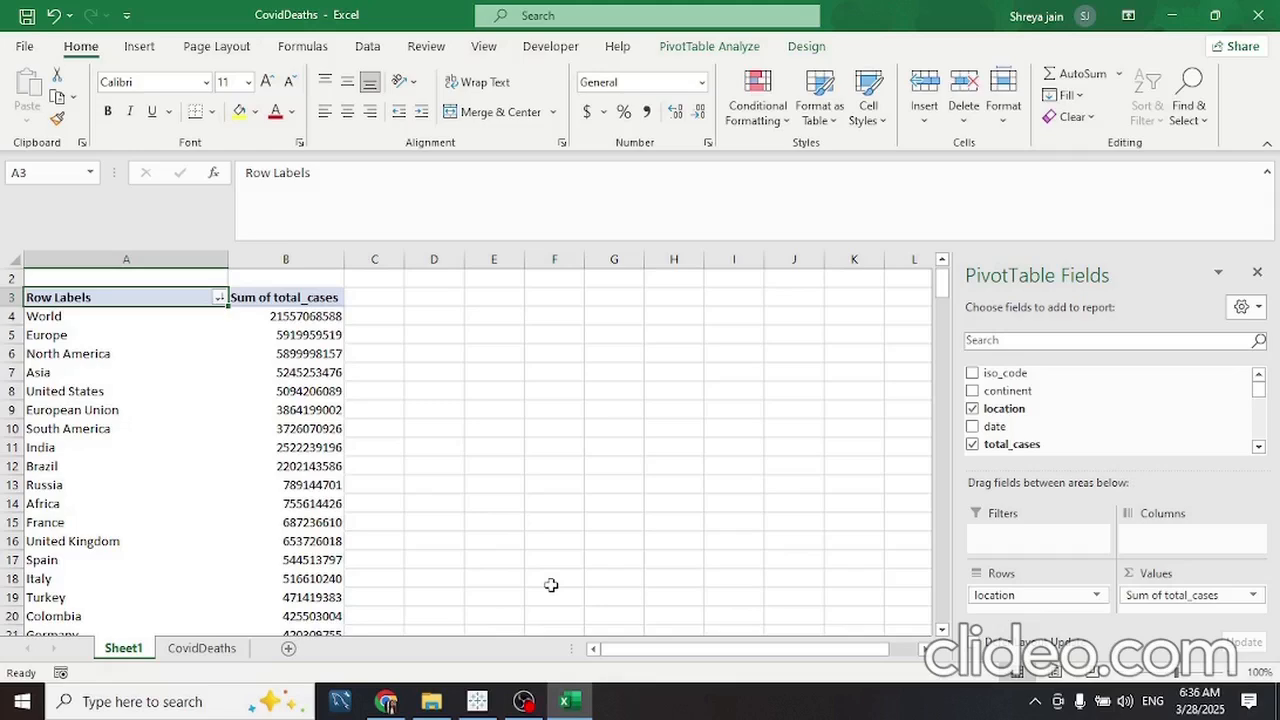
Examine the highest case totals in the sorted PivotTable and how far the filled values in column B extend
{"action": "key", "text": "Down"}
{"action": "key", "text": "Right"}
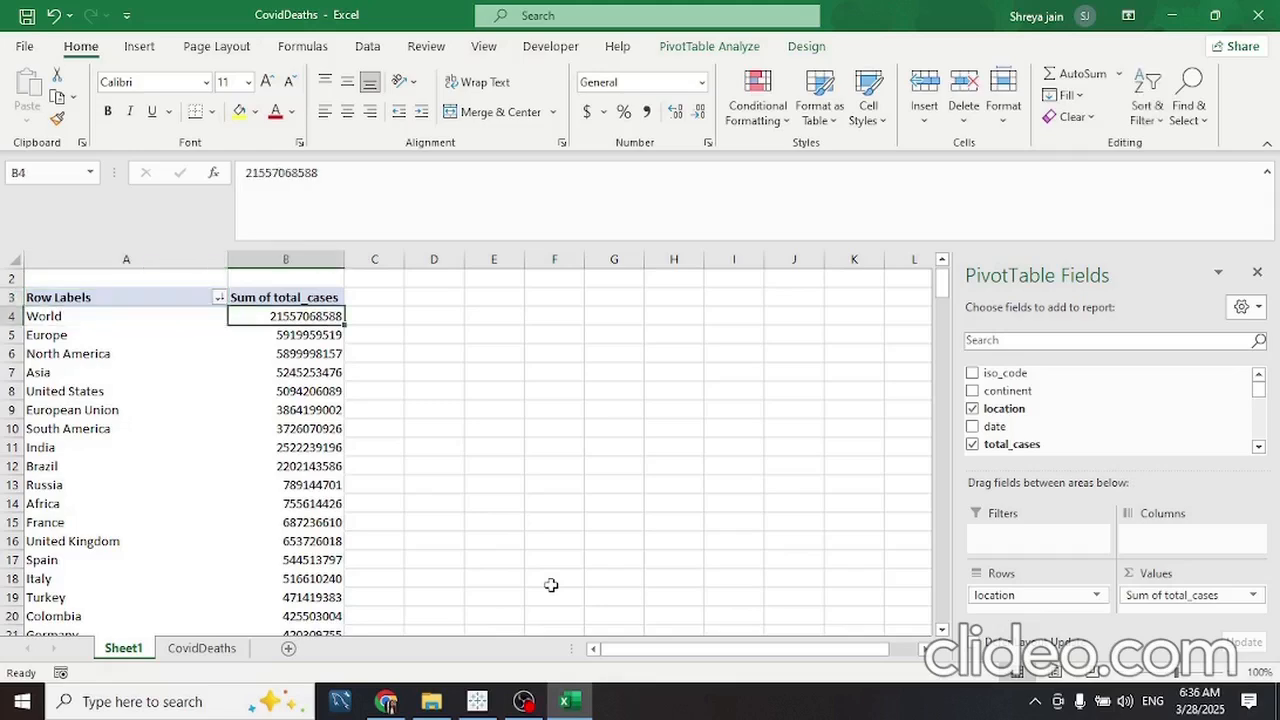
{"action": "key", "text": "Down"}
{"action": "key", "text": "ctrl+shift+Down"}
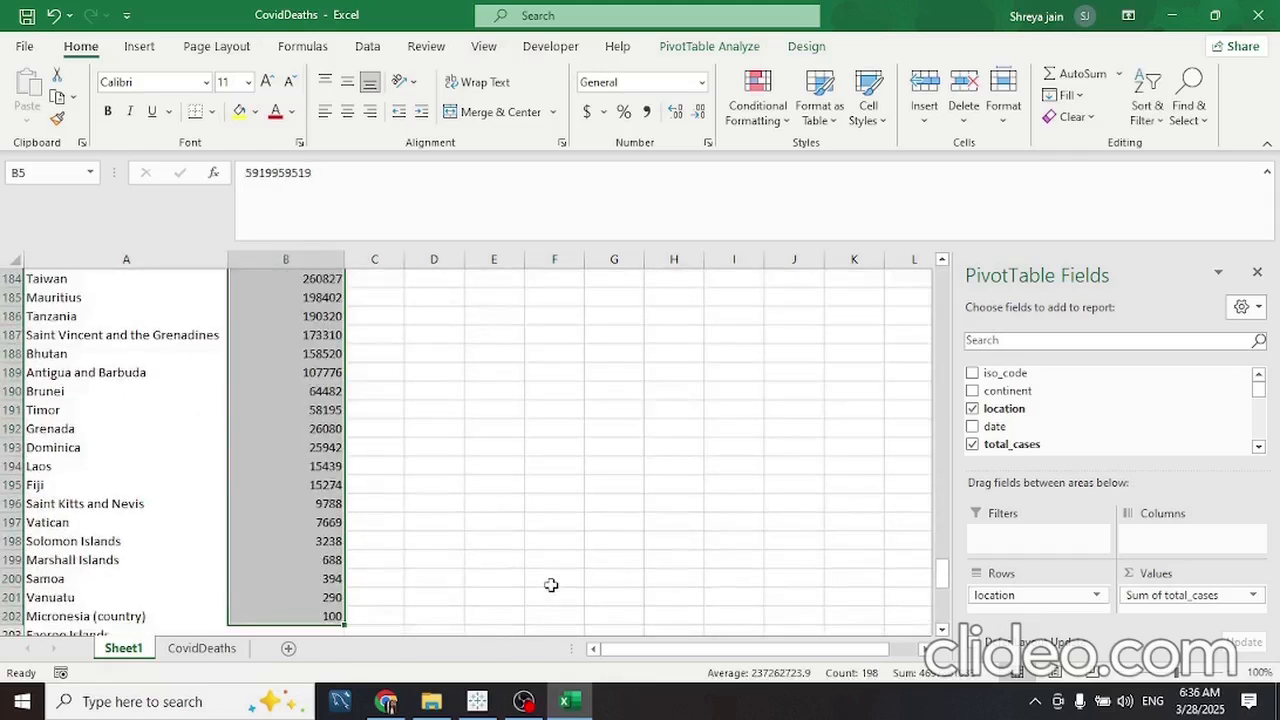
{"action": "scroll", "coordinate": [551, 585], "scroll_direction": "down", "scroll_amount": 1}
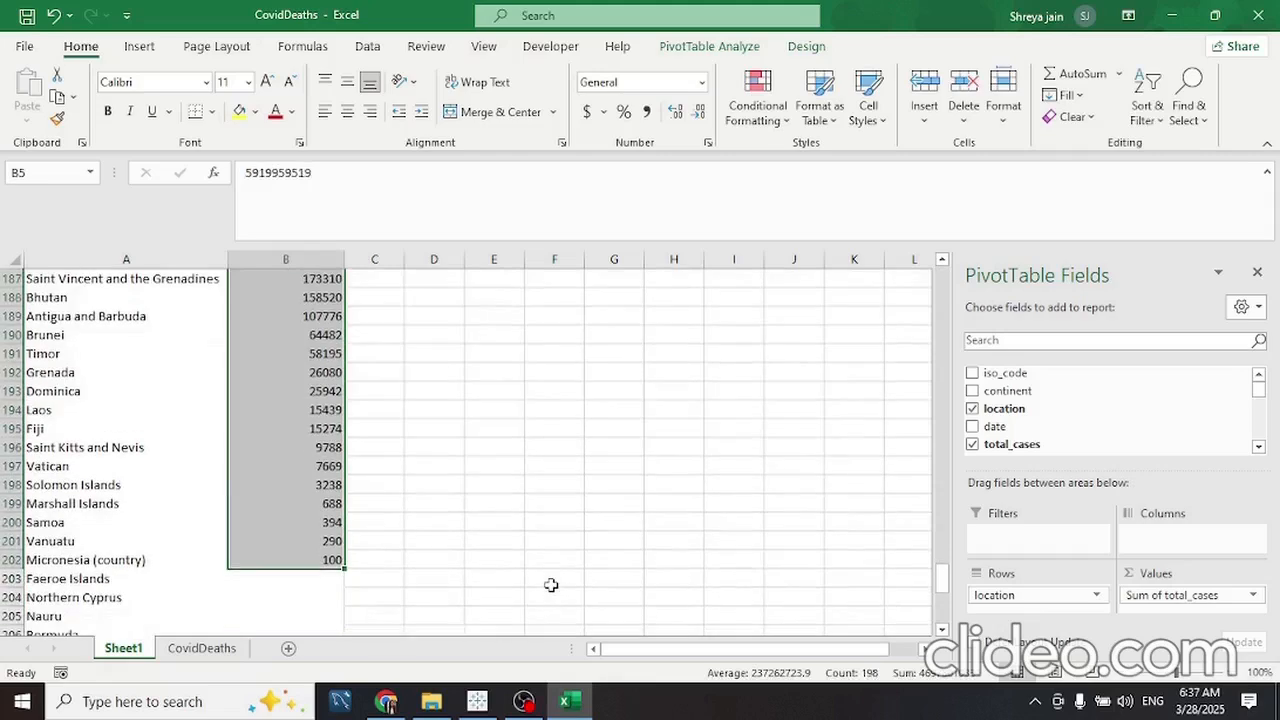
{"action": "key", "text": "Down"}
{"action": "key", "text": "Down"}
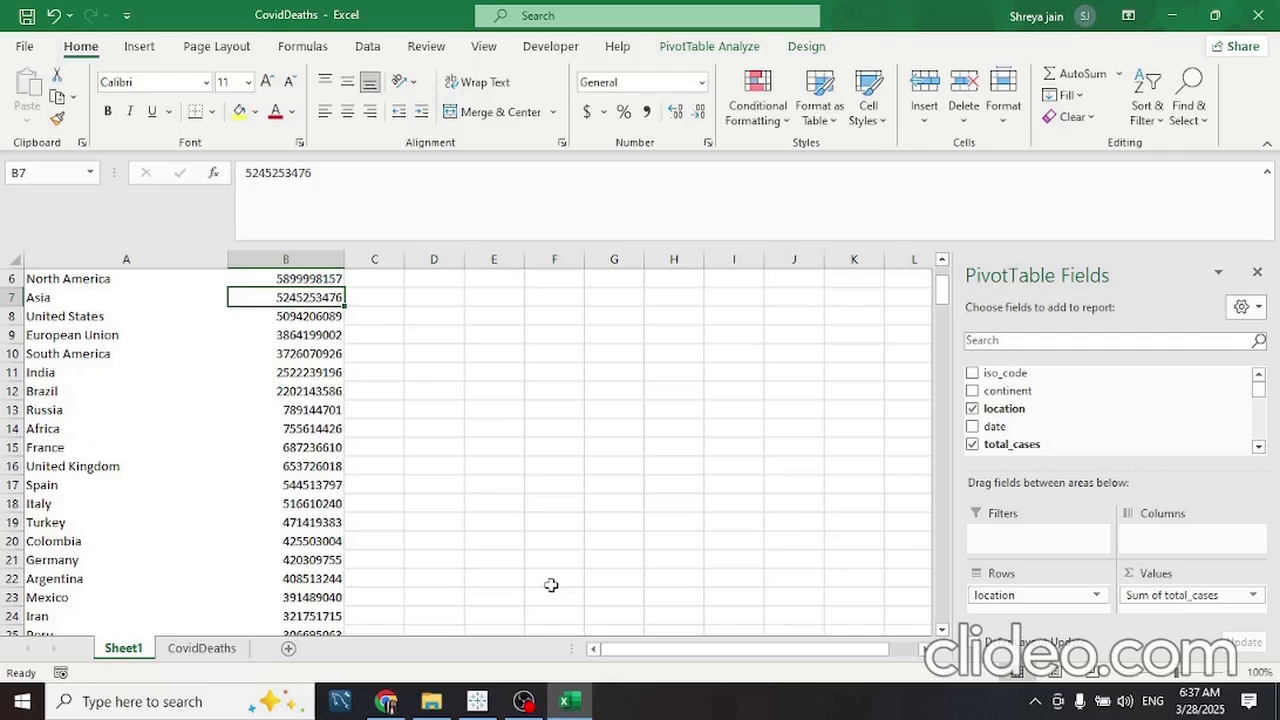
{"action": "key", "text": "Up"}
{"action": "key", "text": "Up"}
{"action": "key", "text": "Up"}
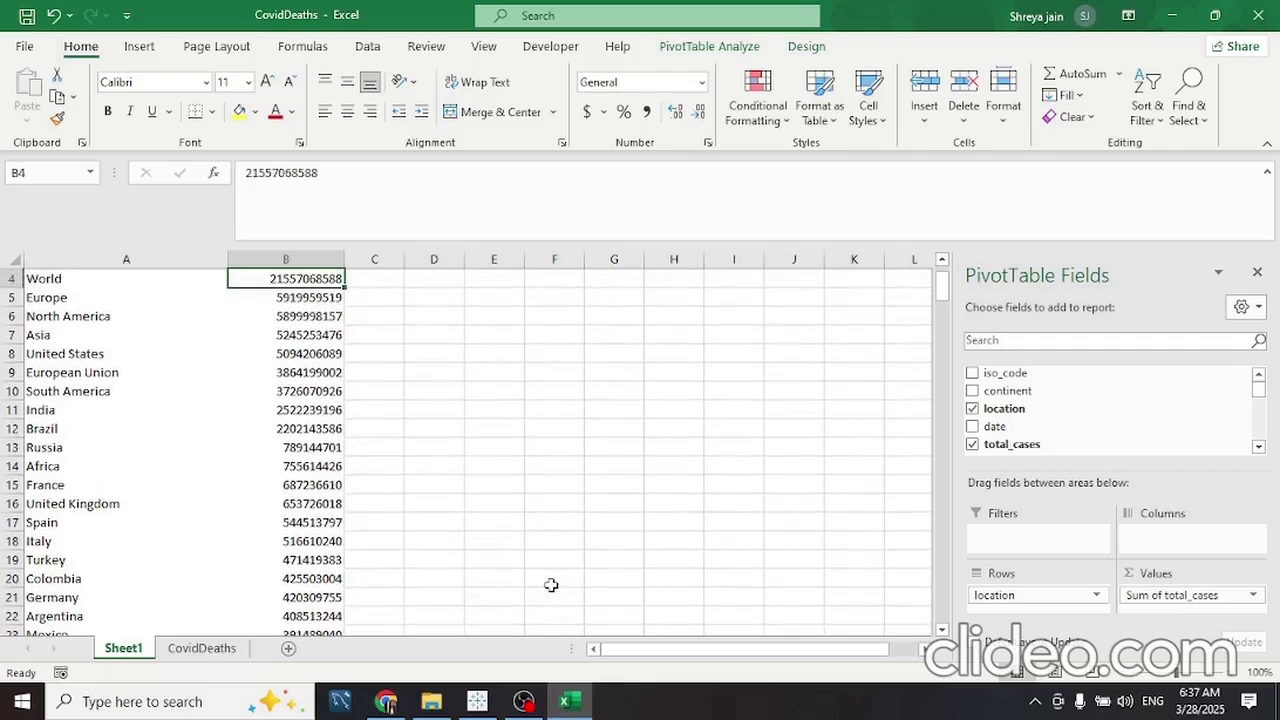
{"action": "key", "text": "Down"}
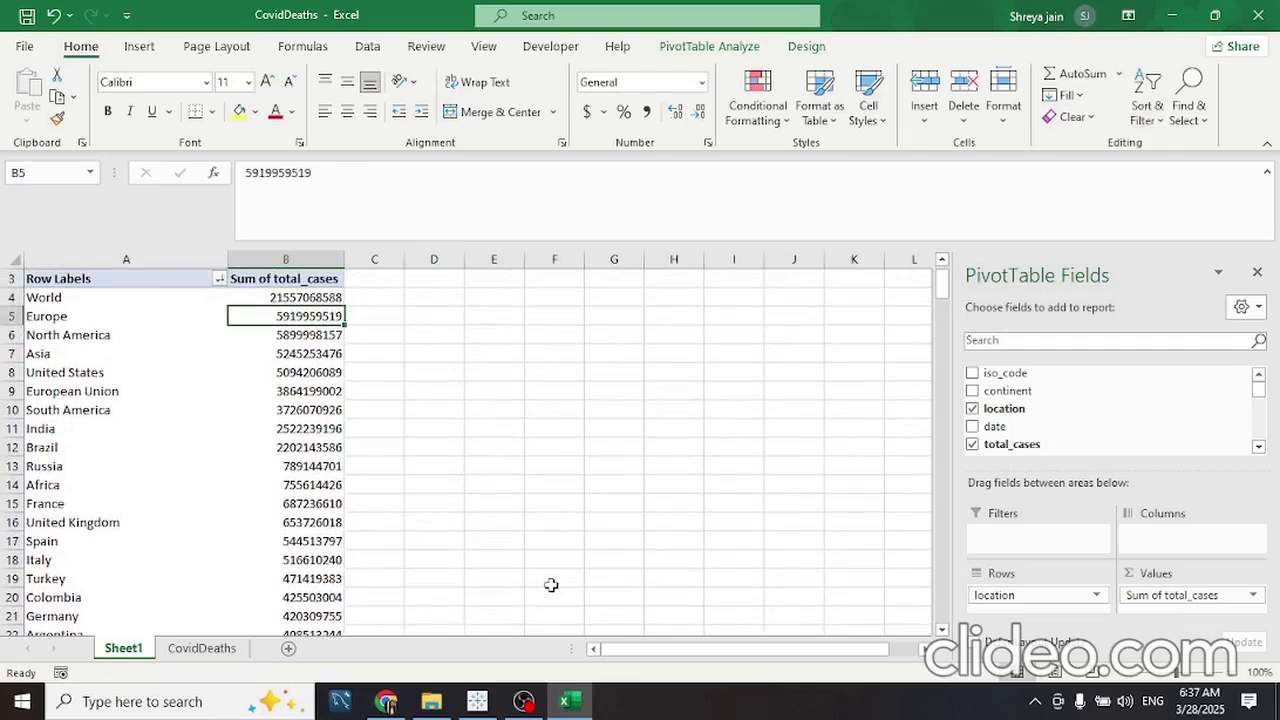
{"action": "key", "text": "Down"}
{"action": "key", "text": "Down"}
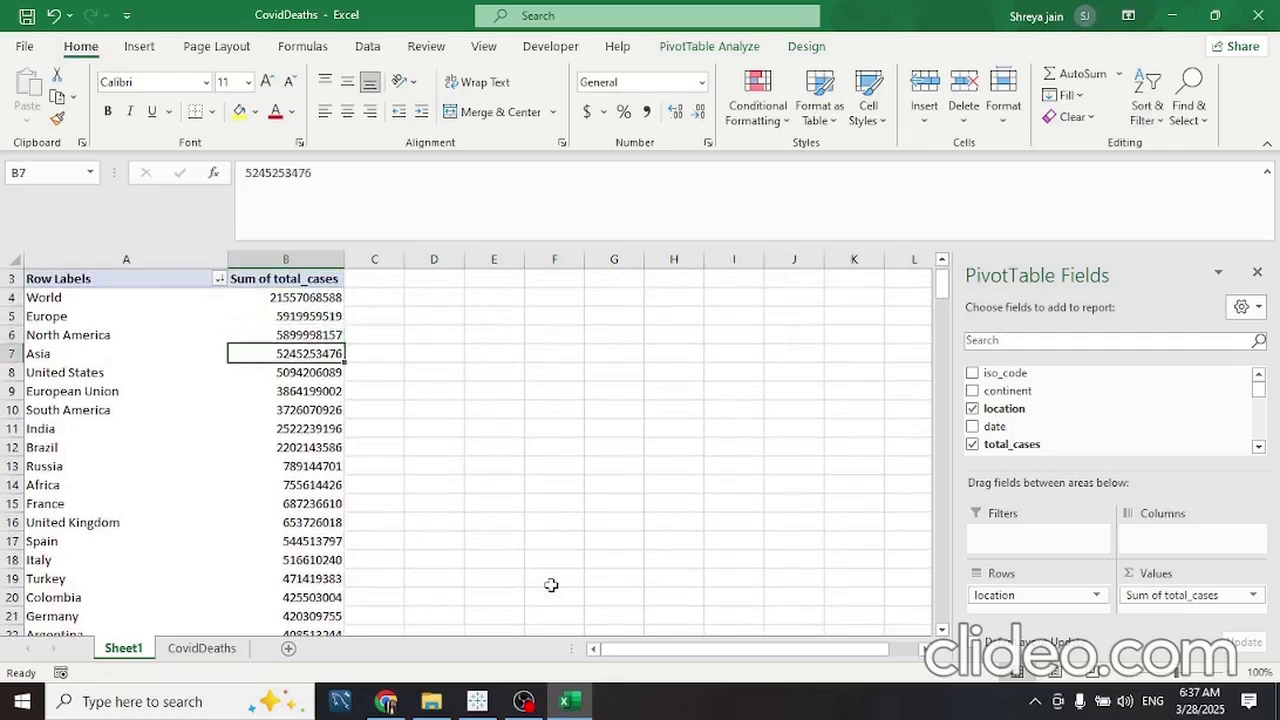
Check the locations without case values at the end of the PivotTable, and return to the Row Labels header
{"action": "key", "text": "ctrl+Down"}
{"action": "key", "text": "ctrl+Left"}
{"action": "key", "text": "Up"}
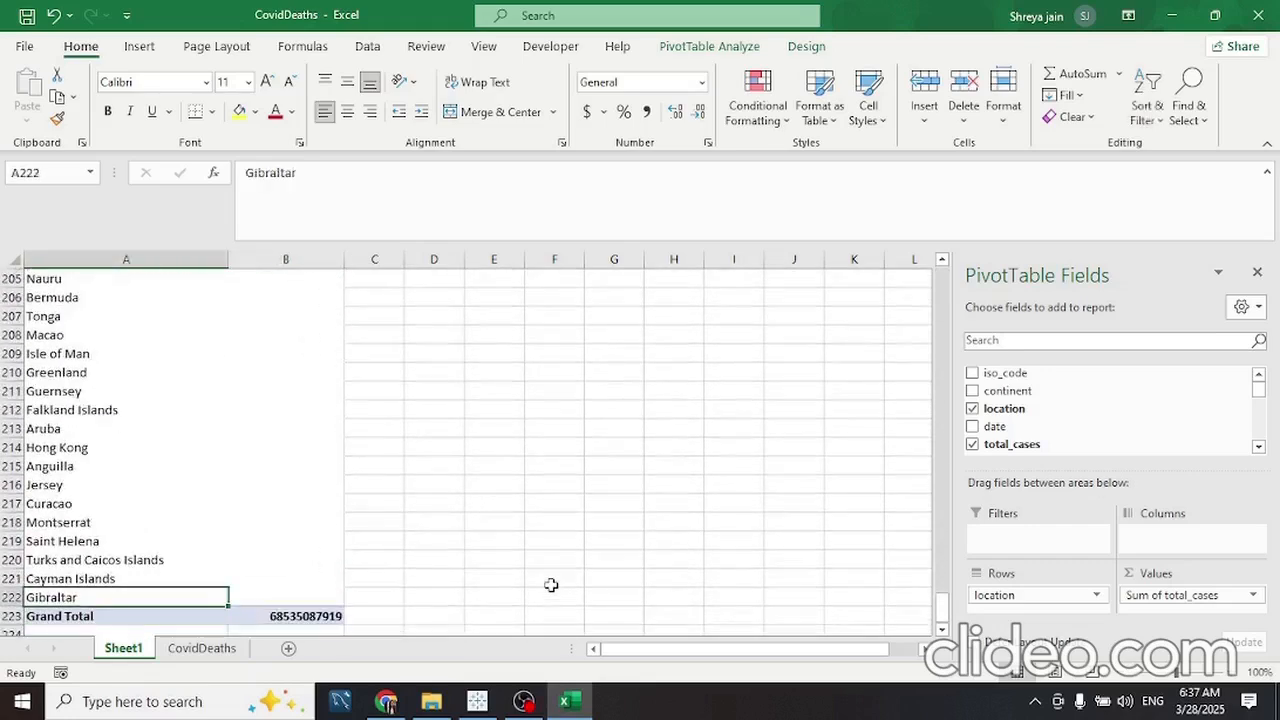
{"action": "key", "text": "Up"}
{"action": "key", "text": "Down"}
{"action": "key", "text": "Right"}
{"action": "key", "text": "Up"}
{"action": "key", "text": "Up"}
{"action": "key", "text": "Up"}
{"action": "key", "text": "Up"}
{"action": "key", "text": "ctrl+Up"}
{"action": "key", "text": "ctrl+Up"}
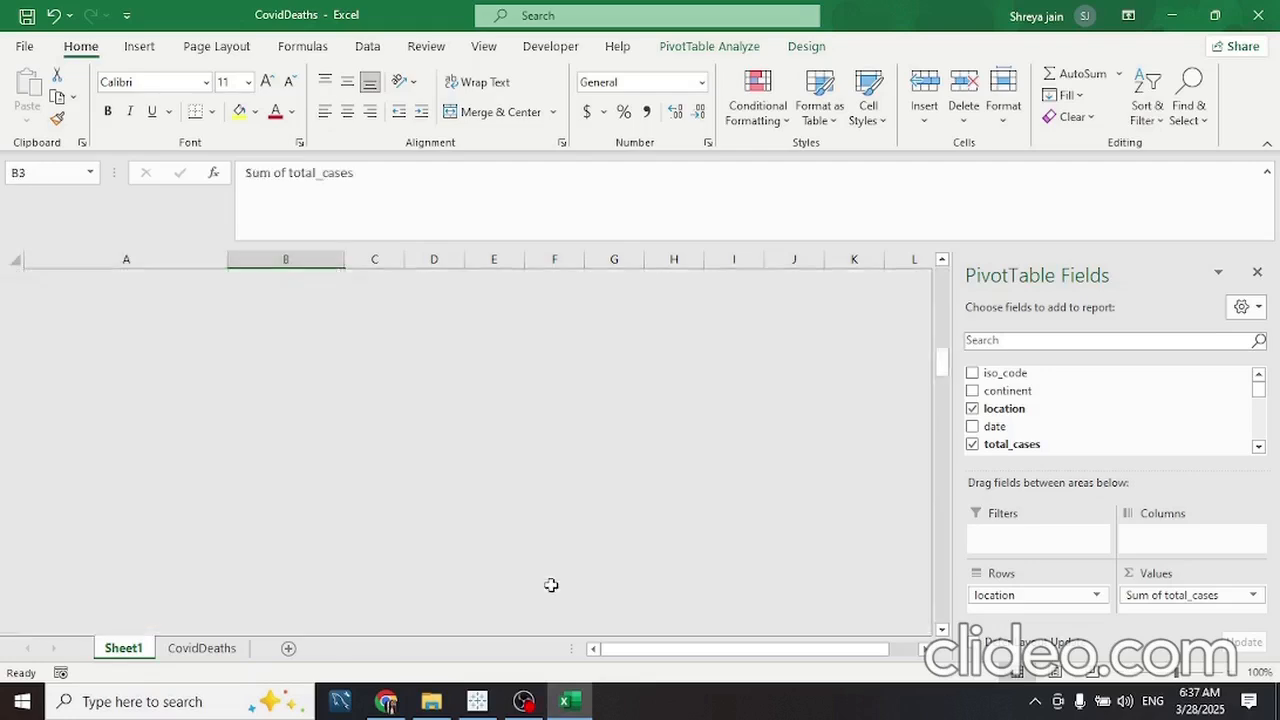
{"action": "key", "text": "Up"}
{"action": "key", "text": "Down"}
{"action": "key", "text": "ctrl+Down"}
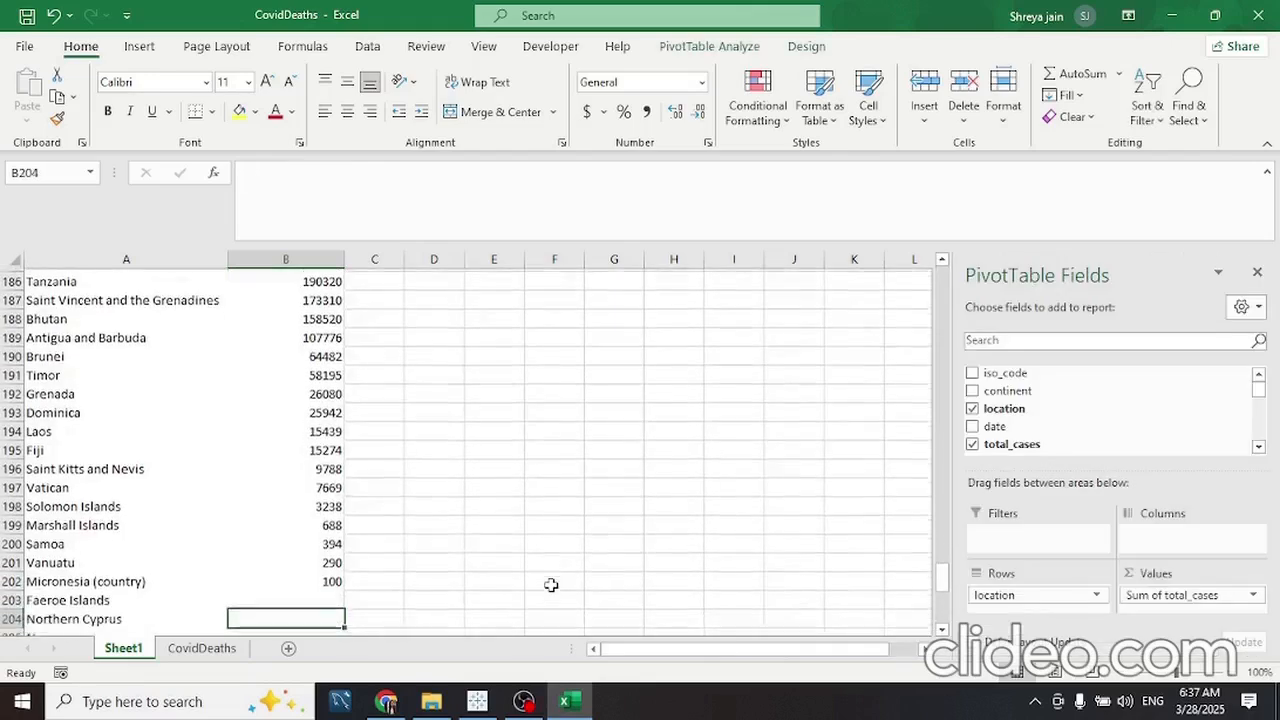
{"action": "key", "text": "ctrl+Down"}
{"action": "key", "text": "Up"}
{"action": "key", "text": "Left"}
{"action": "key", "text": "ctrl+Up"}
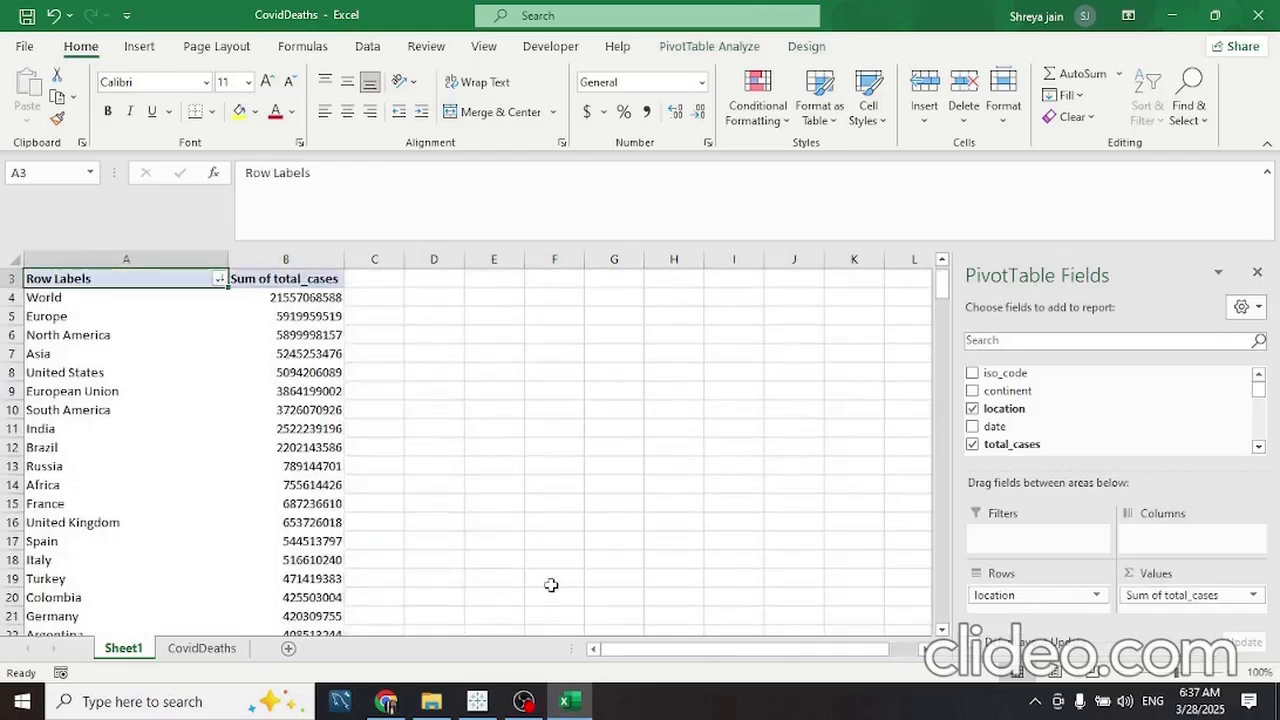
Apply the comma style to the Sum of total_cases values in B4:B202
{"action": "key", "text": "Right"}
{"action": "key", "text": "Down"}
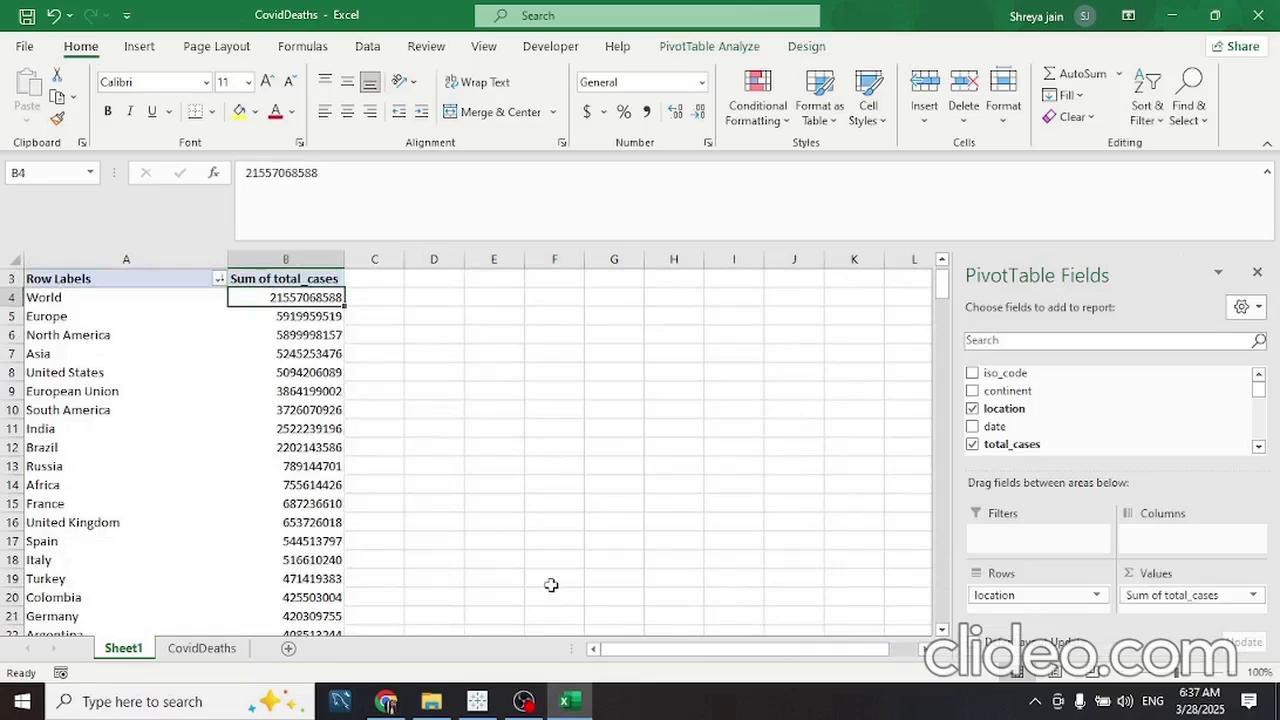
{"action": "key", "text": "ctrl+shift+Down"}
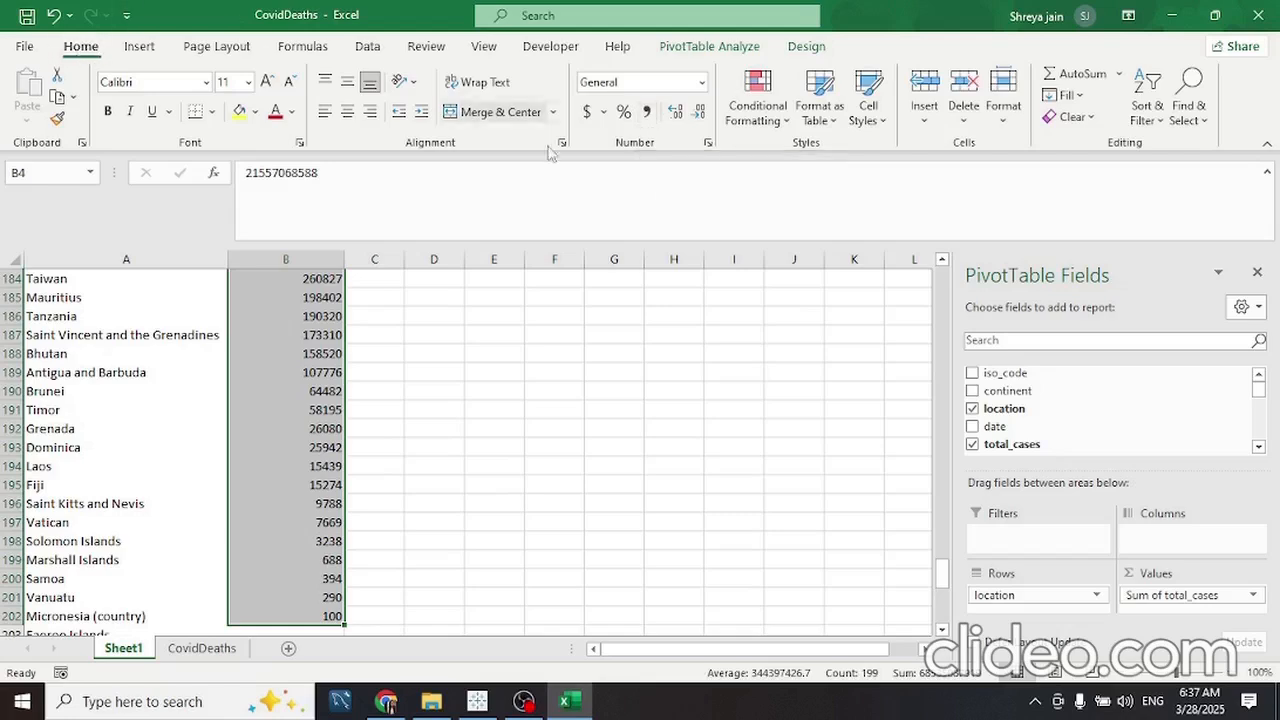
{"action": "left_click", "coordinate": [647, 113]}
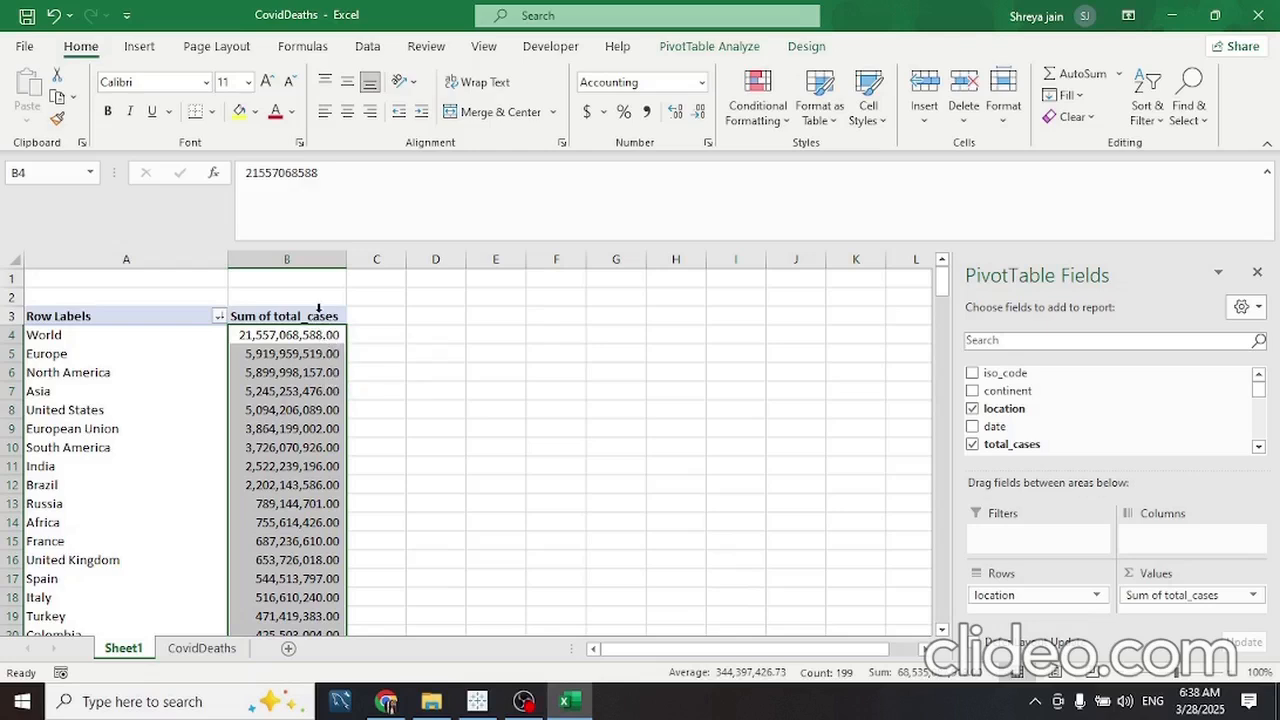
Apply the Number format with no decimal places to the selected case totals
{"action": "left_click", "coordinate": [702, 82]}
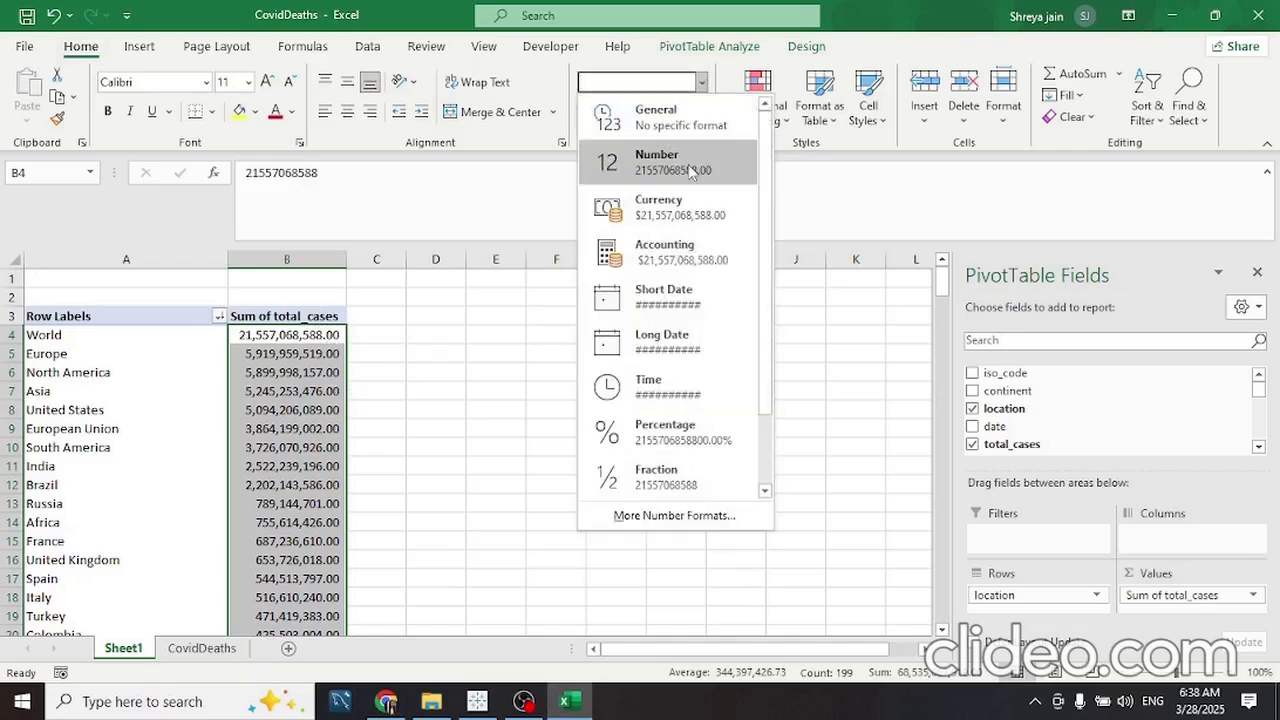
{"action": "left_click", "coordinate": [690, 172]}
{"action": "left_click", "coordinate": [698, 116]}
{"action": "left_click", "coordinate": [698, 116]}
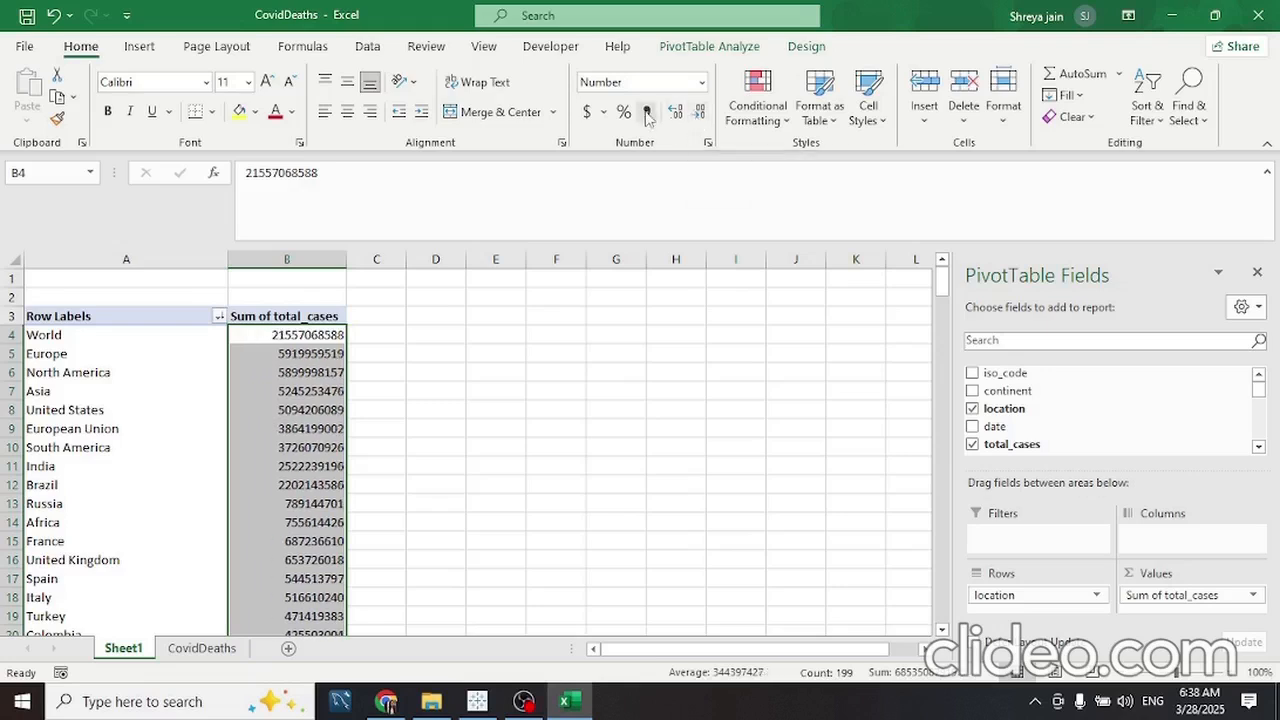
Reapply the comma style to the selected case totals and reduce them to zero decimal places
{"action": "left_click", "coordinate": [647, 112]}
{"action": "left_click", "coordinate": [698, 114]}
{"action": "left_click", "coordinate": [698, 114]}
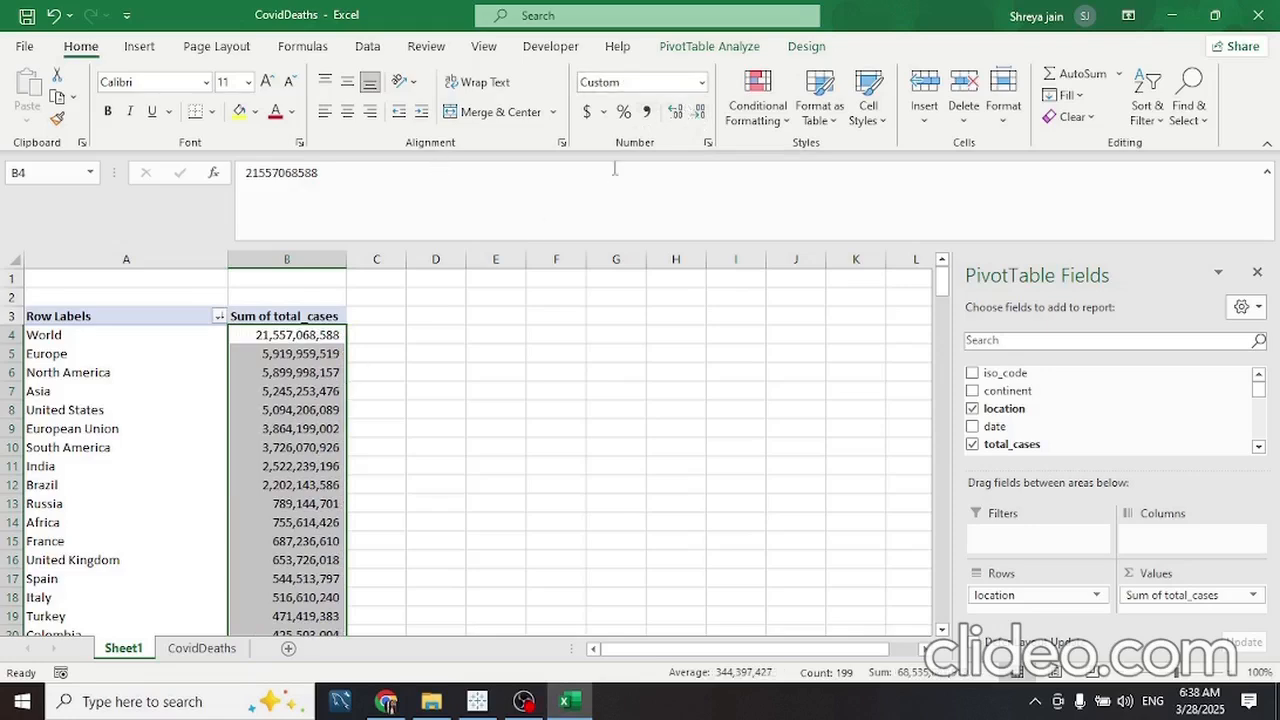
Review the formatted case totals in column B and return to the Row Labels header
{"action": "left_click", "coordinate": [272, 370]}
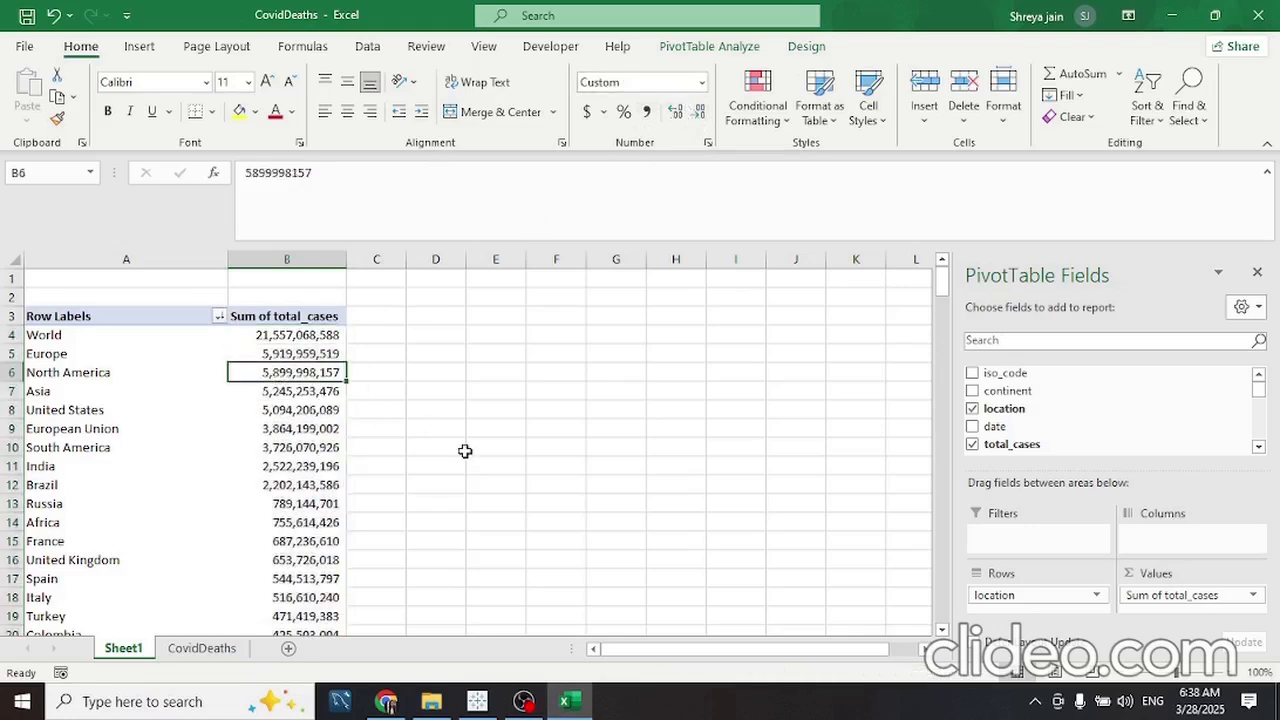
{"action": "key", "text": "Up"}
{"action": "key", "text": "Up"}
{"action": "key", "text": "Down"}
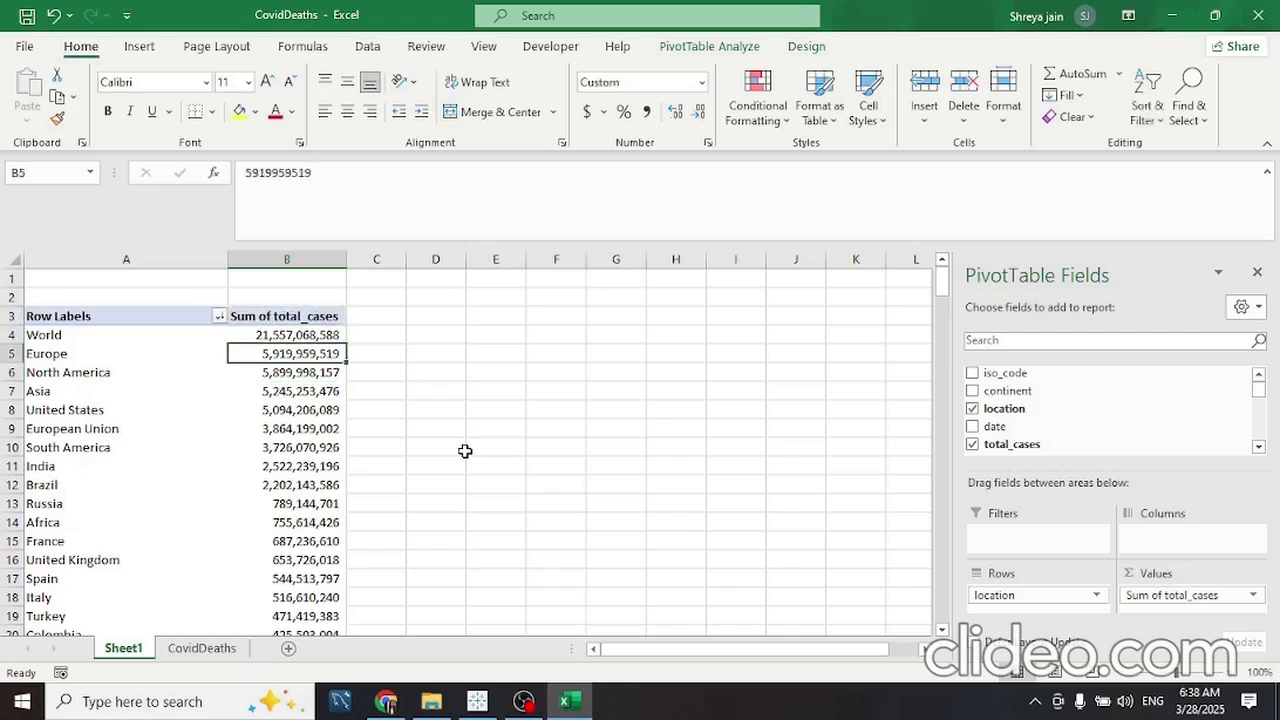
{"action": "key", "text": "ctrl+Down"}
{"action": "key", "text": "ctrl+Up"}
{"action": "key", "text": "Down"}
{"action": "key", "text": "Up"}
{"action": "key", "text": "Left"}
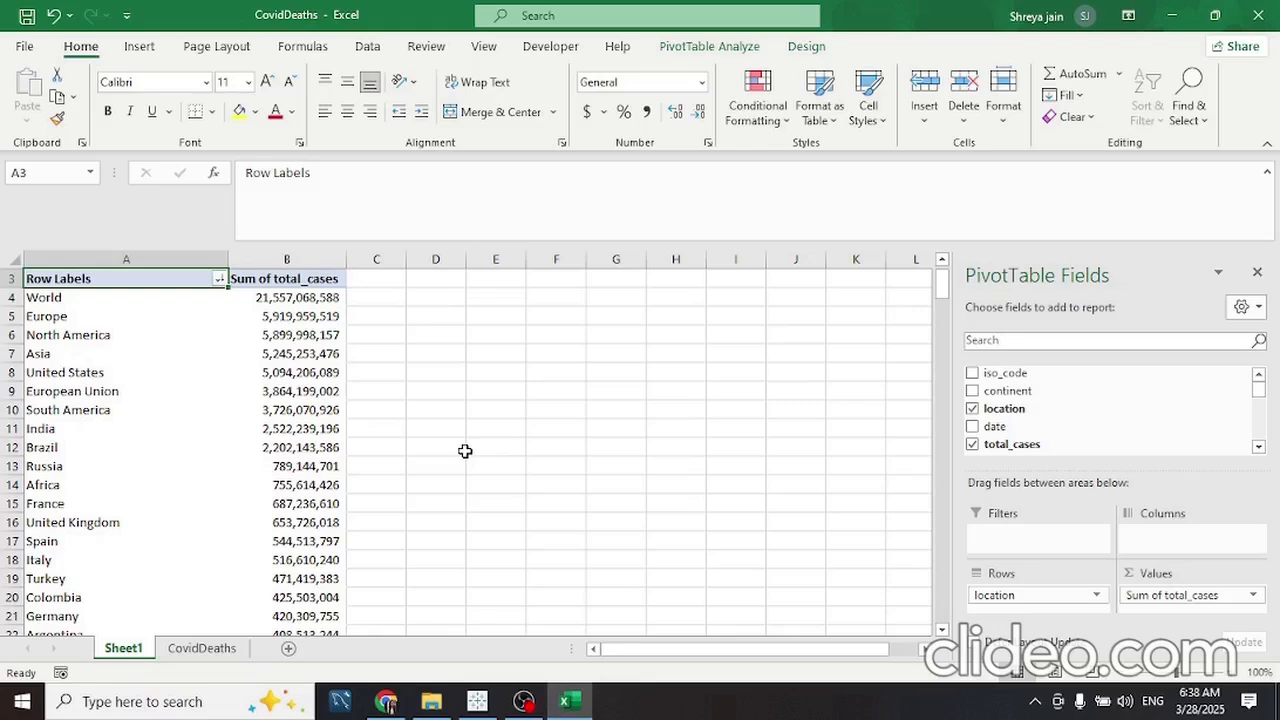
Select the entire dataset A1:BG85172 on the CovidDeaths sheet
{"action": "left_click", "coordinate": [218, 648]}
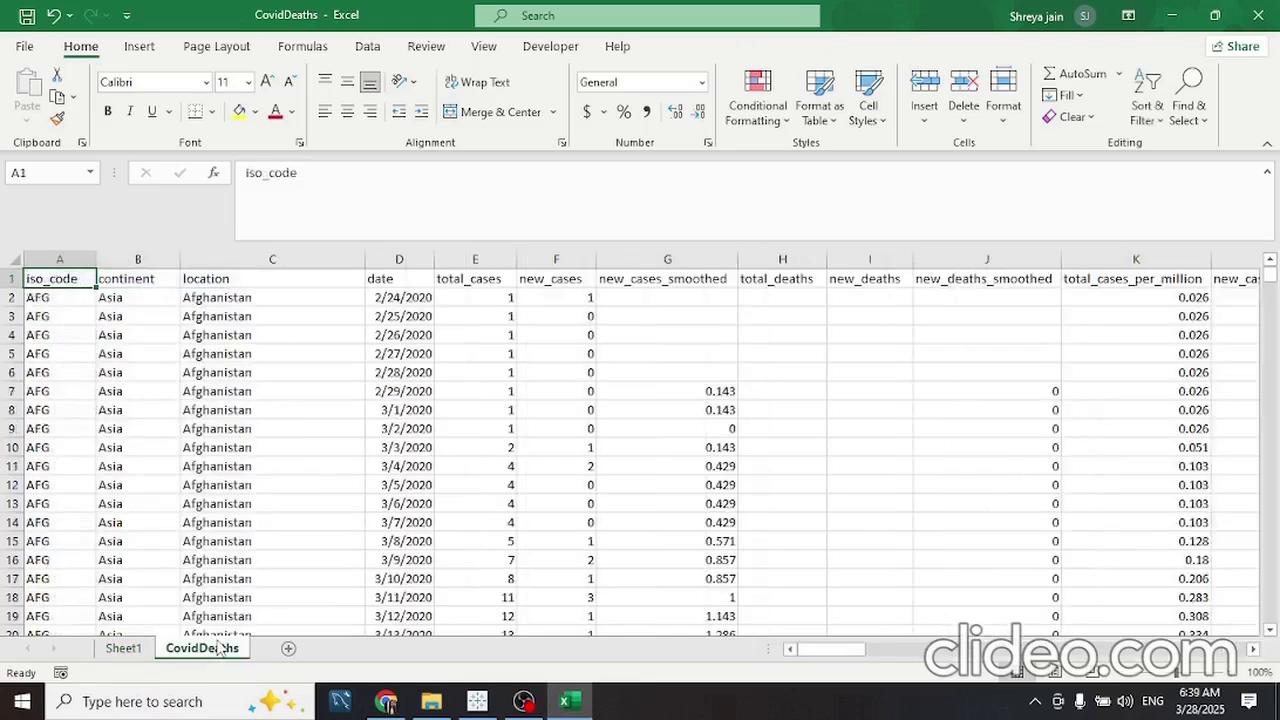
{"action": "key", "text": "ctrl+shift+Right"}
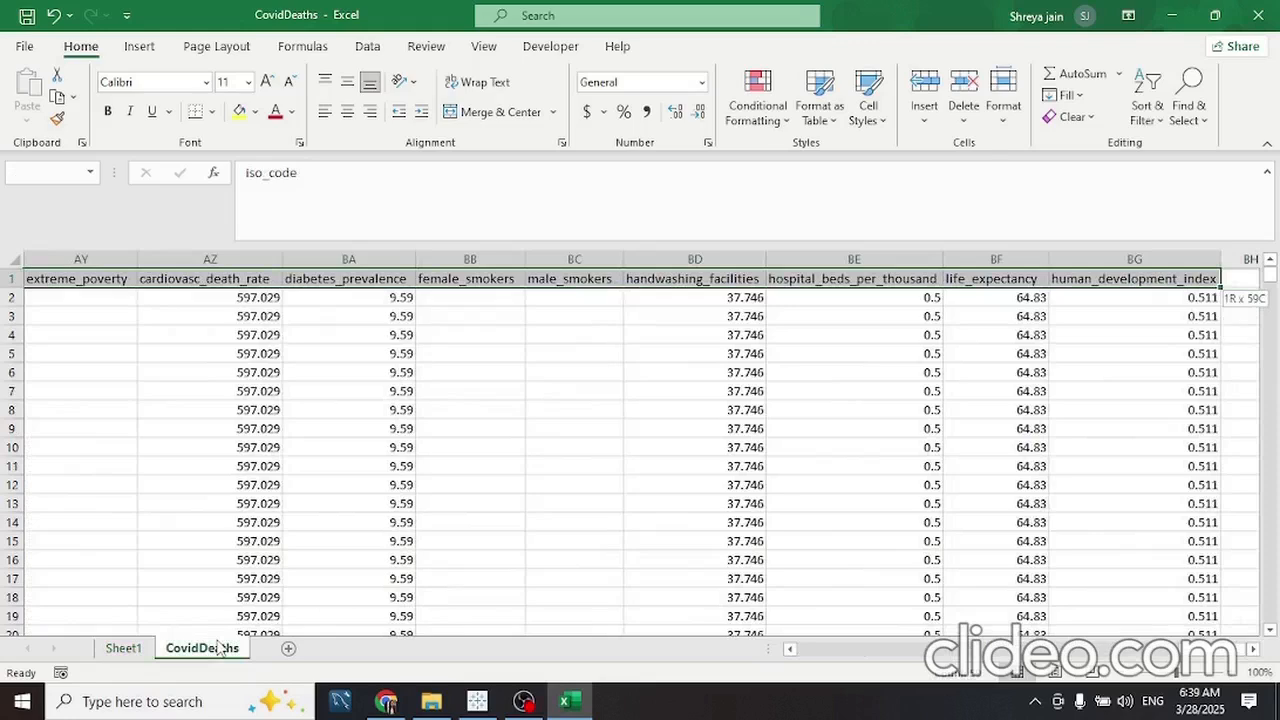
{"action": "key", "text": "ctrl+shift+Down"}
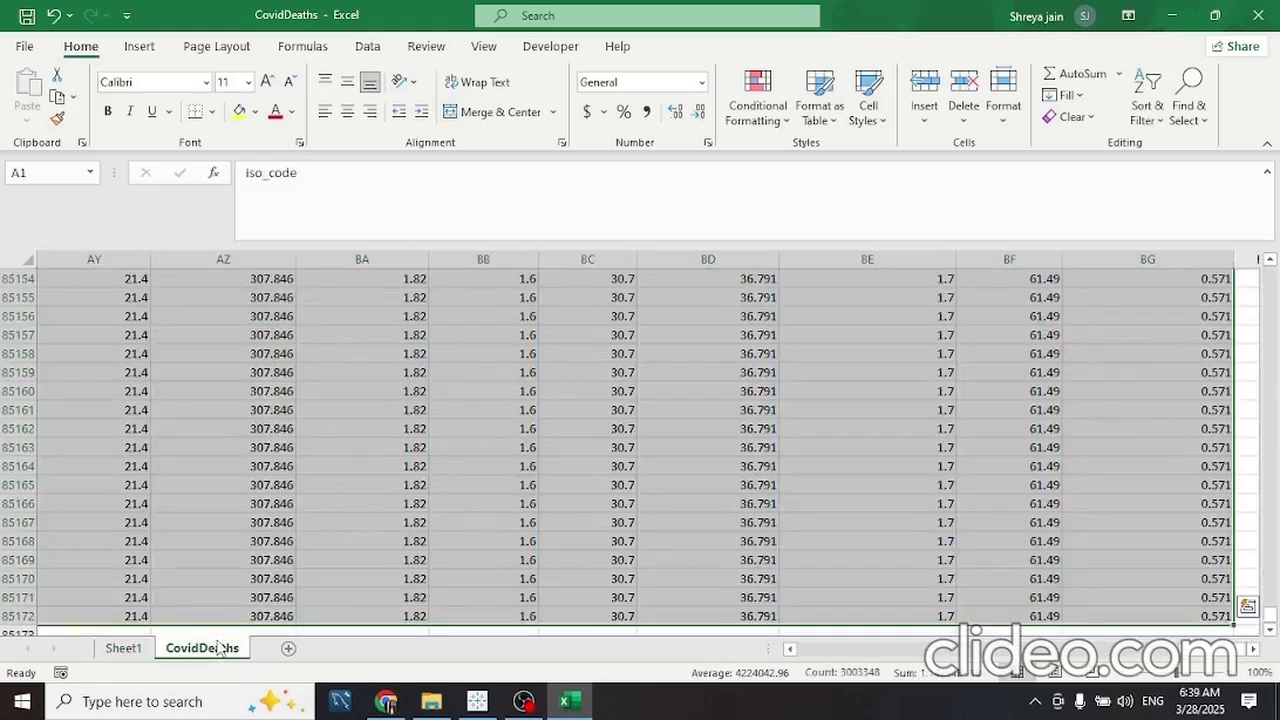
Create a PivotTable from CovidDeaths!A1:BG85172, placed on the existing Sheet1 at cell D3
{"action": "key", "text": "alt"}
{"action": "key", "text": "n"}
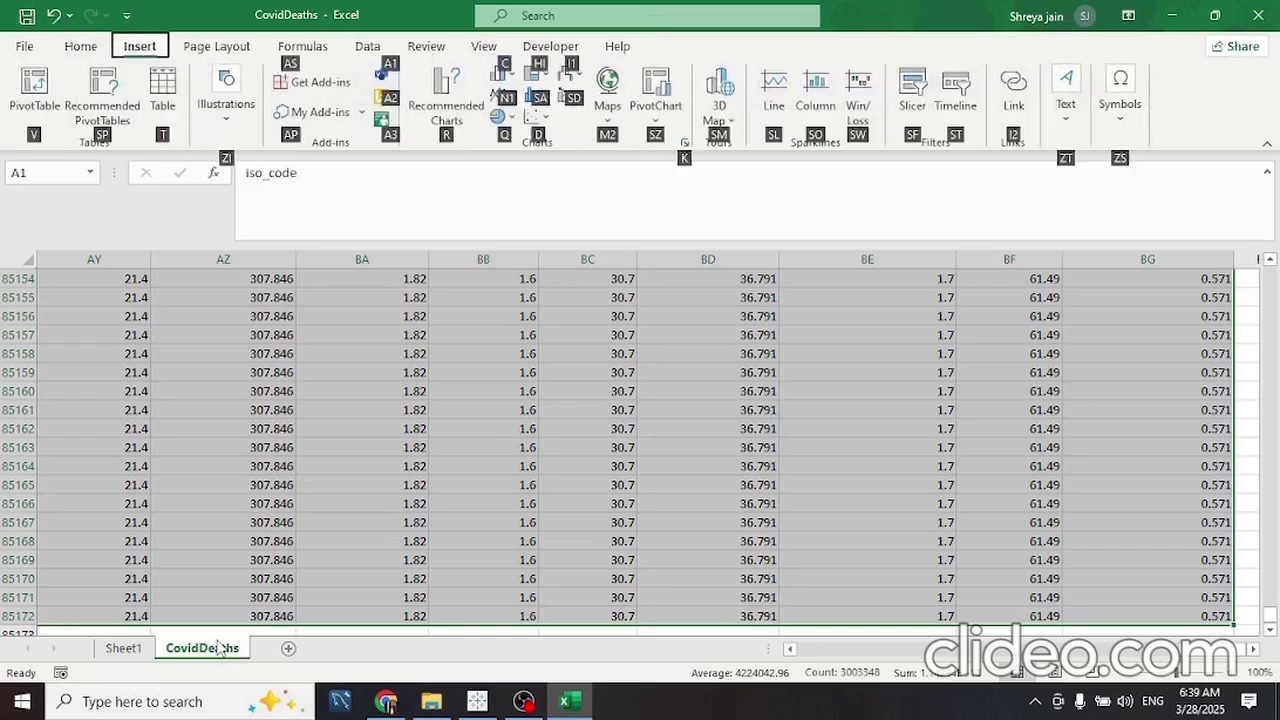
{"action": "key", "text": "v"}
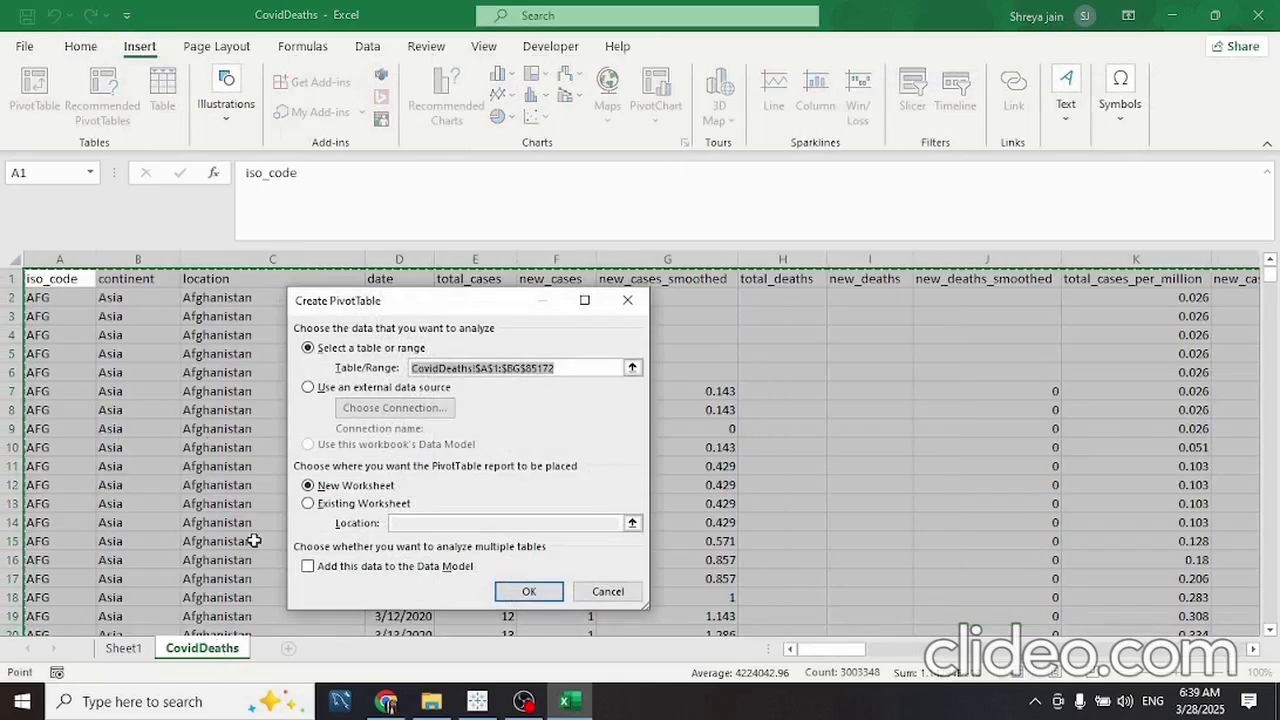
{"action": "key", "text": "alt+e"}
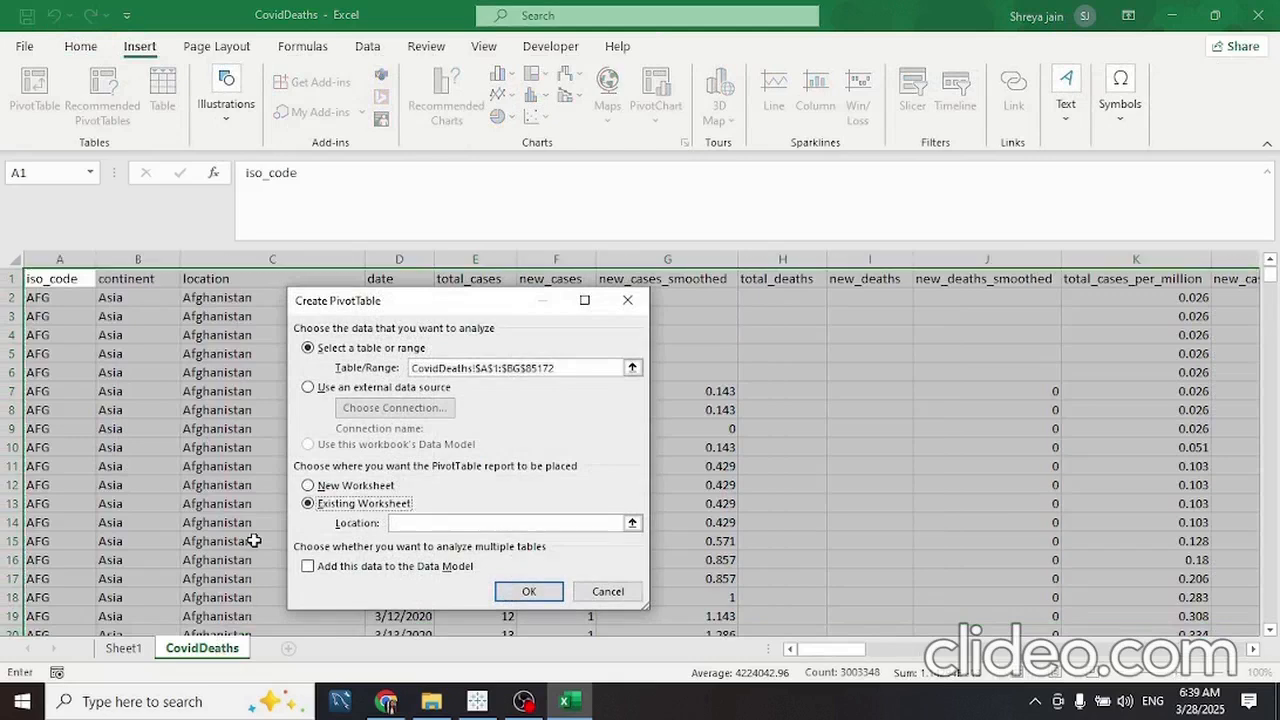
{"action": "left_click", "coordinate": [631, 524]}
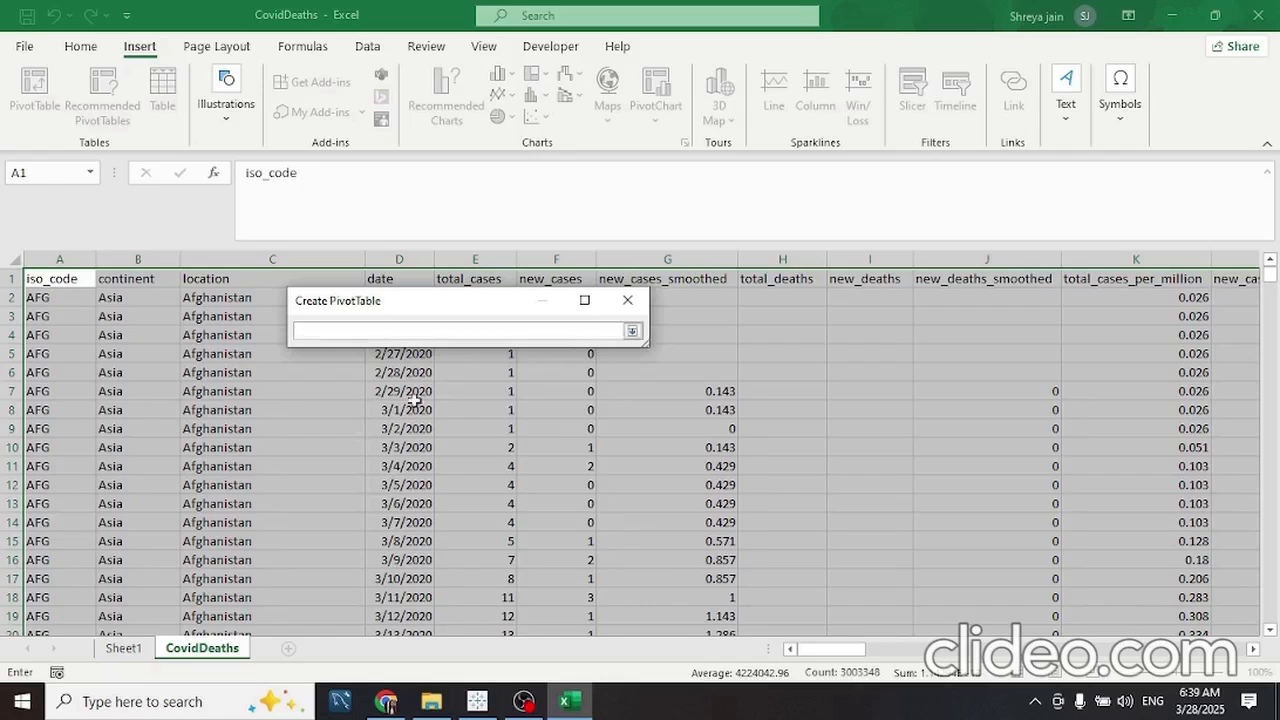
{"action": "left_click", "coordinate": [123, 648]}
{"action": "left_click", "coordinate": [452, 280]}
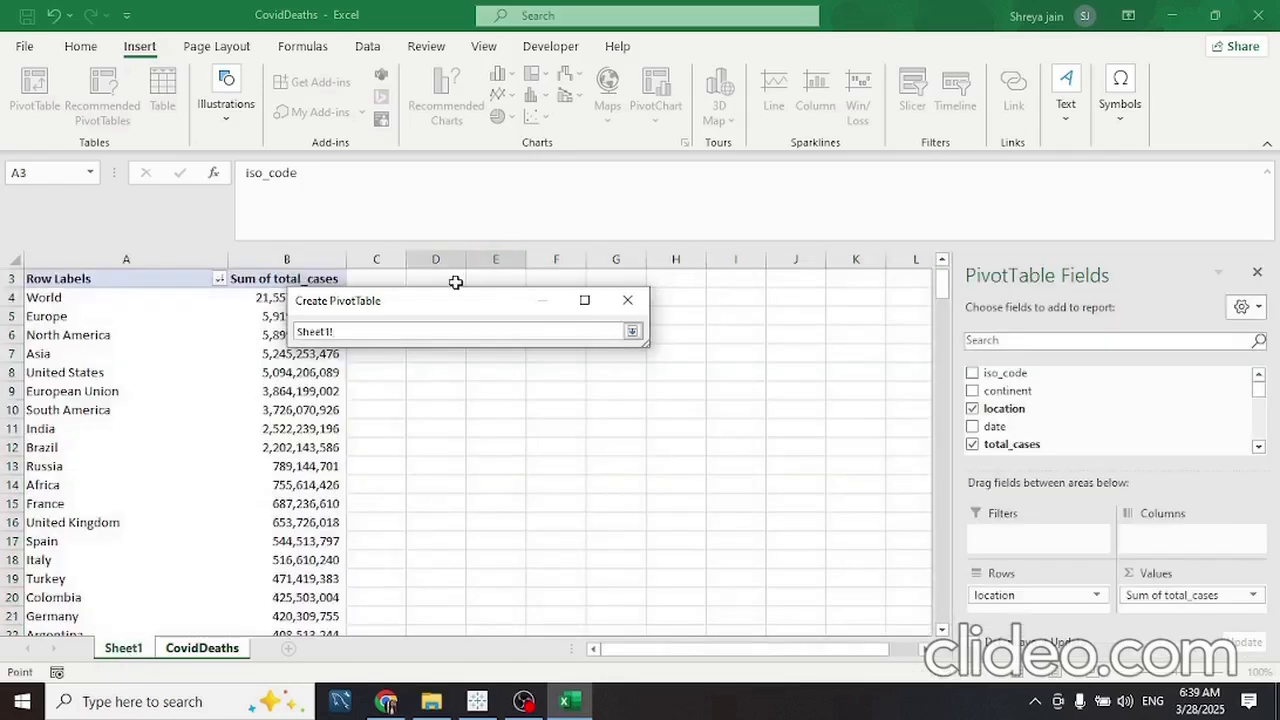
{"action": "left_click", "coordinate": [632, 331]}
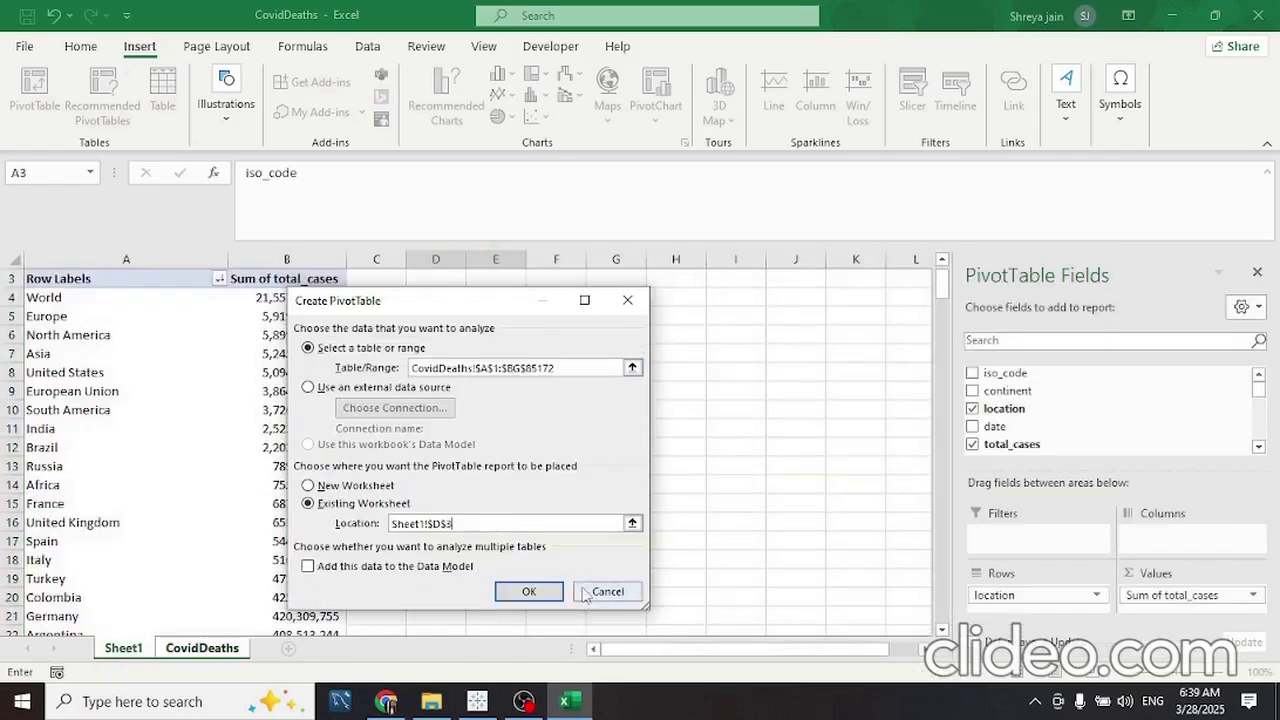
{"action": "left_click", "coordinate": [549, 593]}
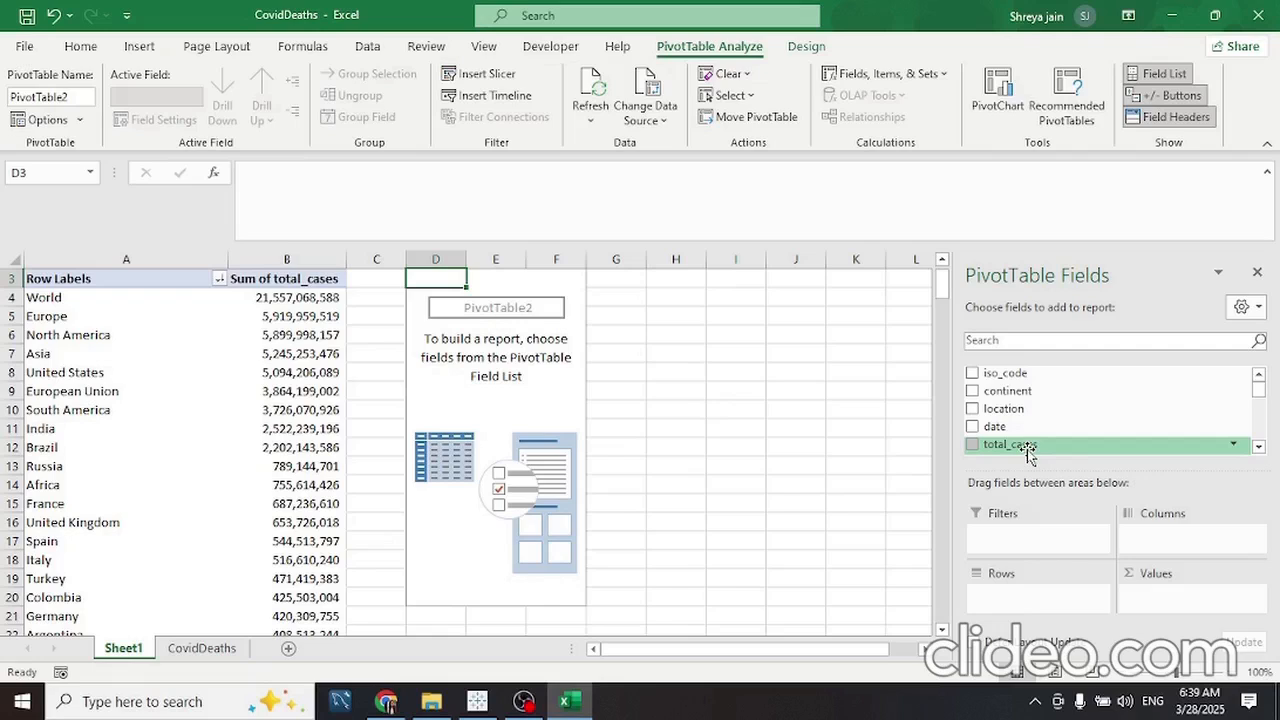
Lay out the new PivotTable with location in Rows, date in Columns and total_cases in Values
{"action": "left_click_drag", "start_coordinate": [1003, 409], "coordinate": [1012, 595]}
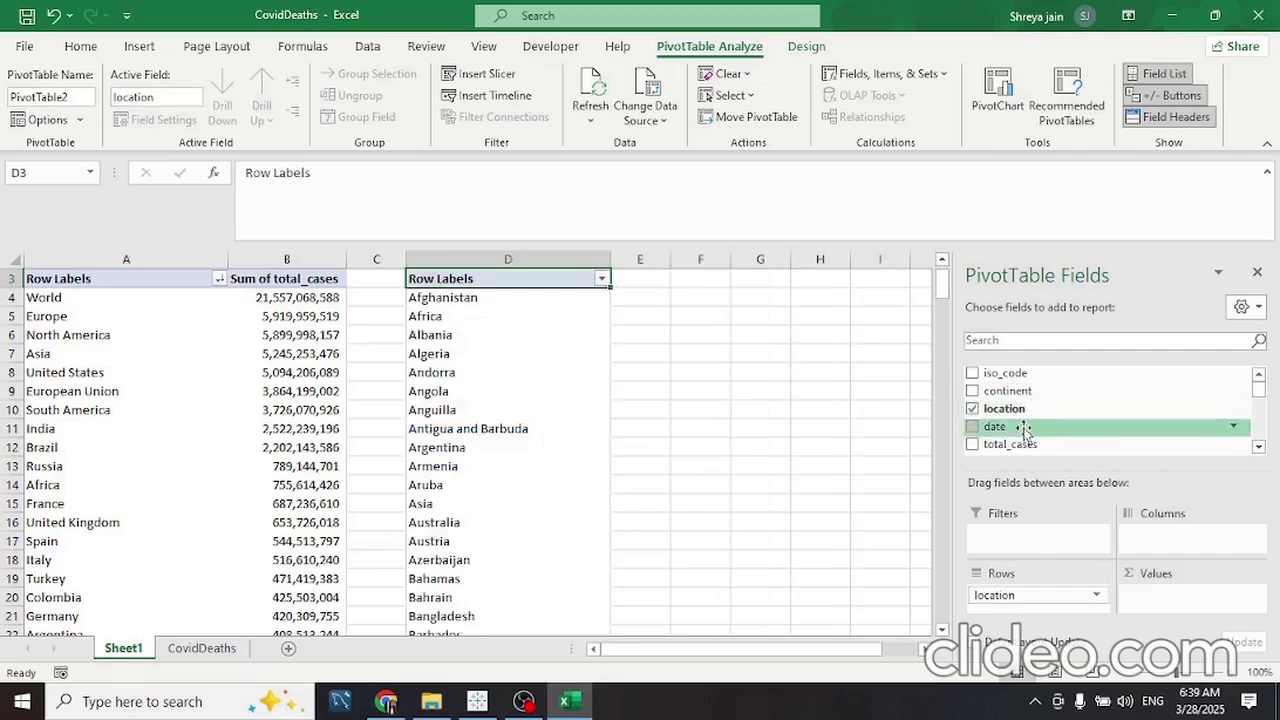
{"action": "left_click_drag", "start_coordinate": [1024, 432], "coordinate": [1158, 542]}
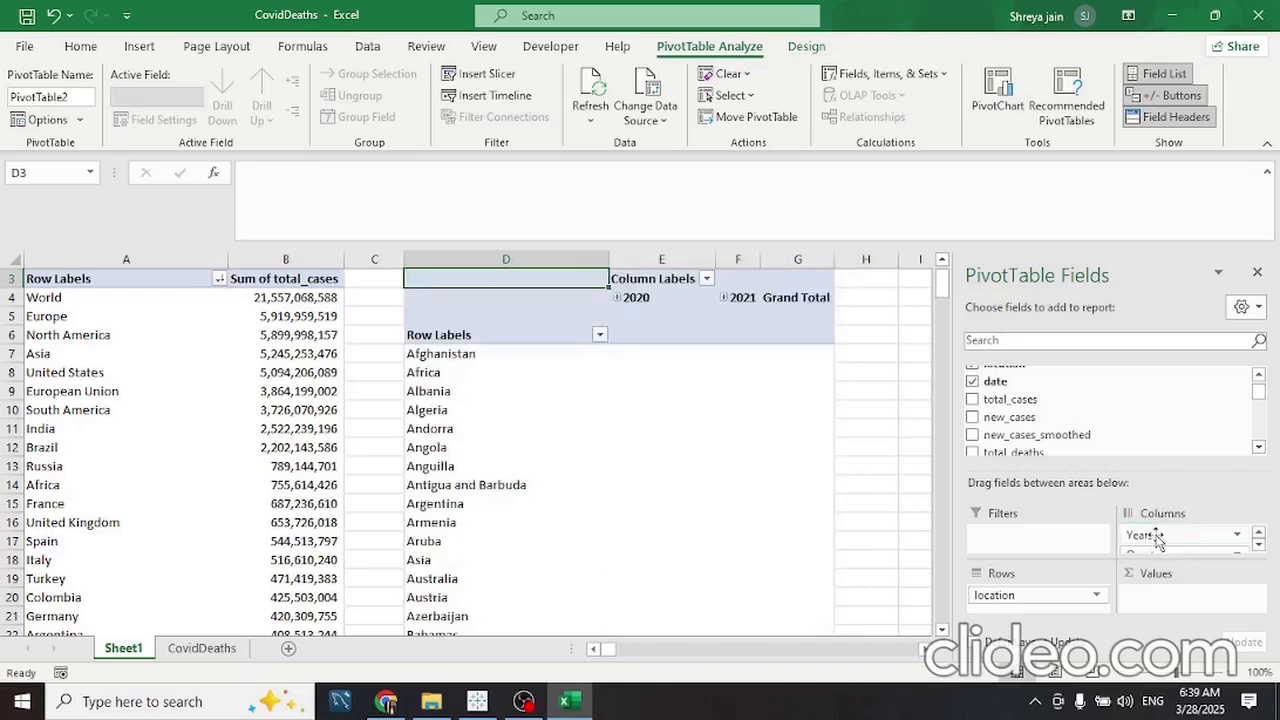
{"action": "left_click_drag", "start_coordinate": [1028, 400], "coordinate": [1190, 605]}
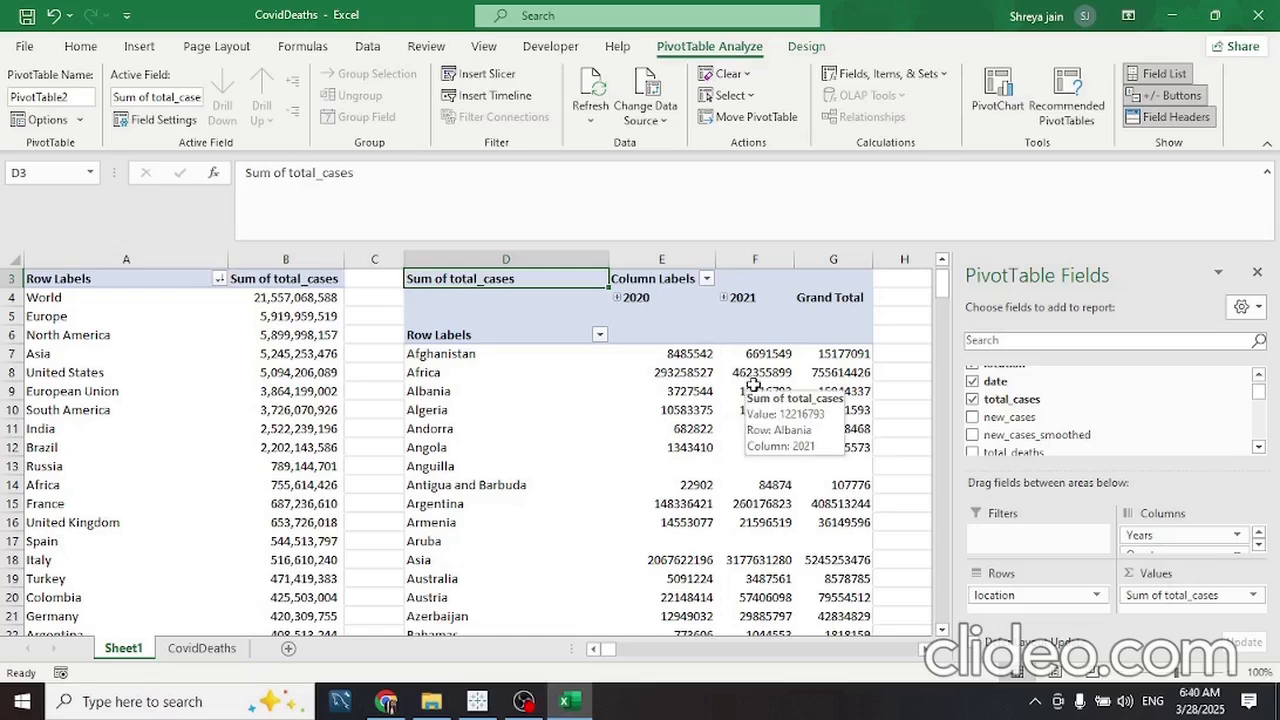
Sort the second PivotTable's locations in descending order by Sum of total_cases
{"action": "left_click", "coordinate": [600, 334]}
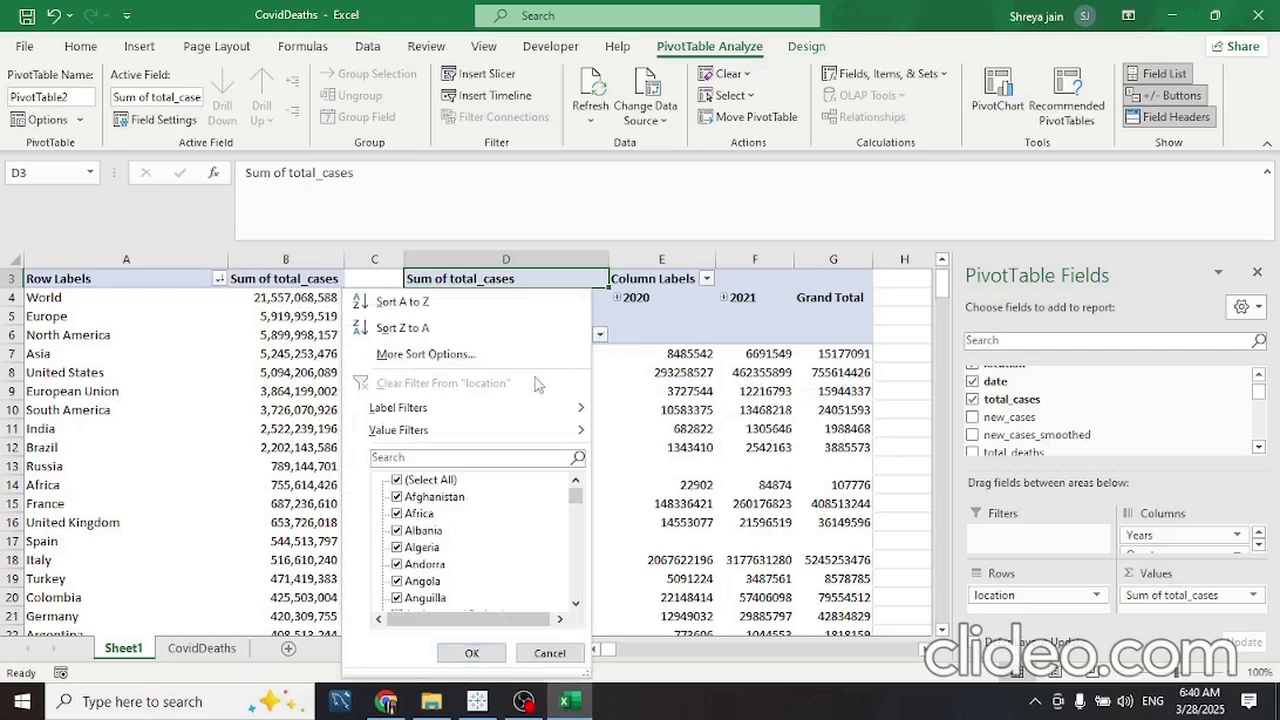
{"action": "left_click", "coordinate": [425, 354]}
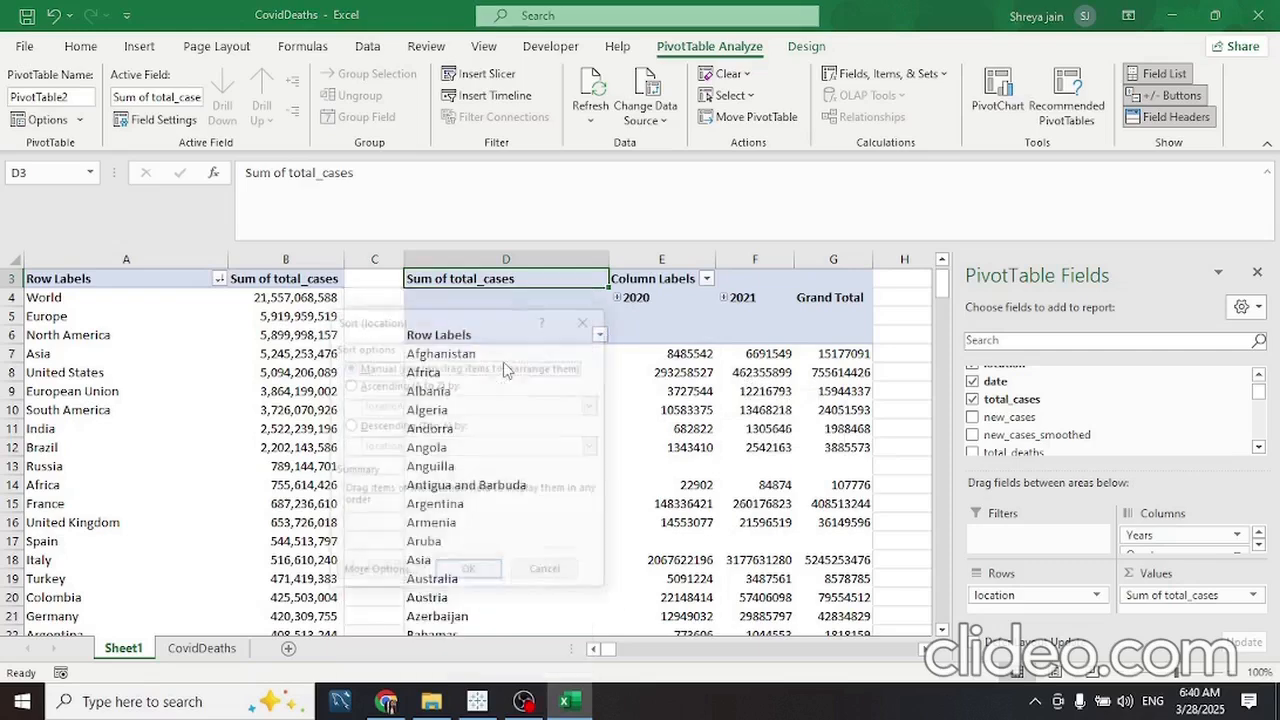
{"action": "left_click", "coordinate": [455, 427]}
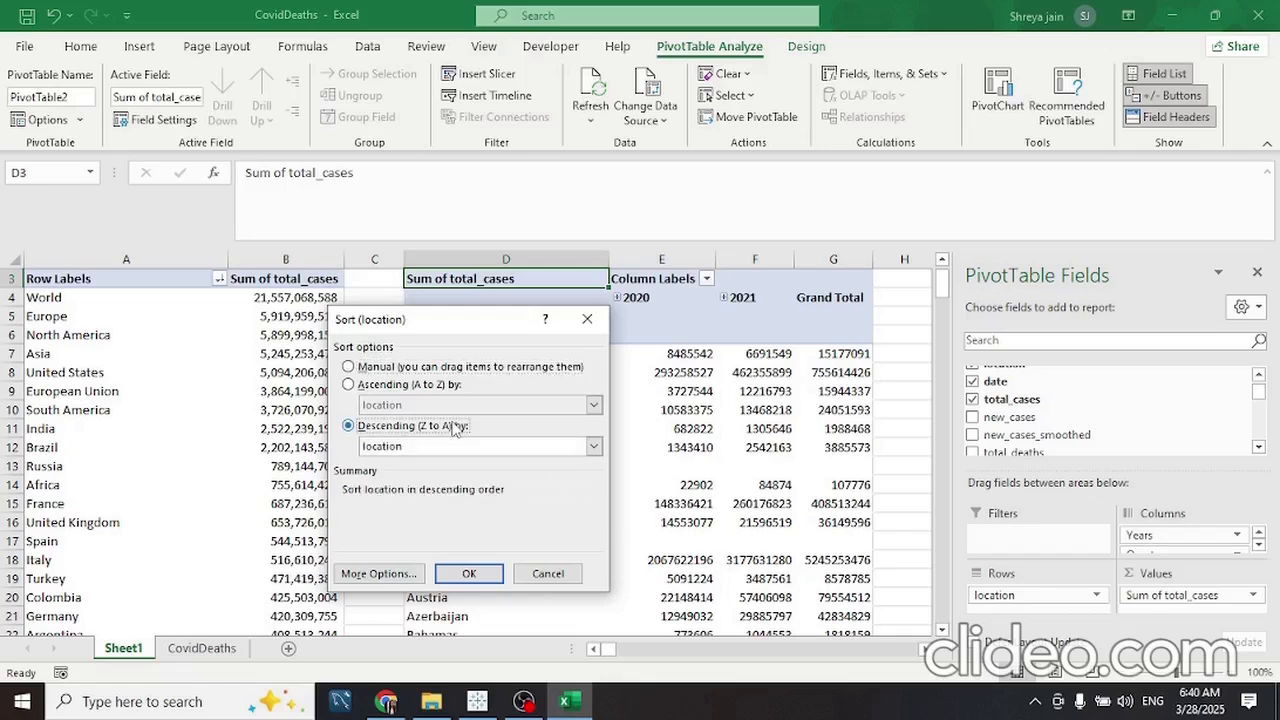
{"action": "key", "text": "Tab"}
{"action": "key", "text": "alt+Down"}
{"action": "key", "text": "Down"}
{"action": "key", "text": "Return"}
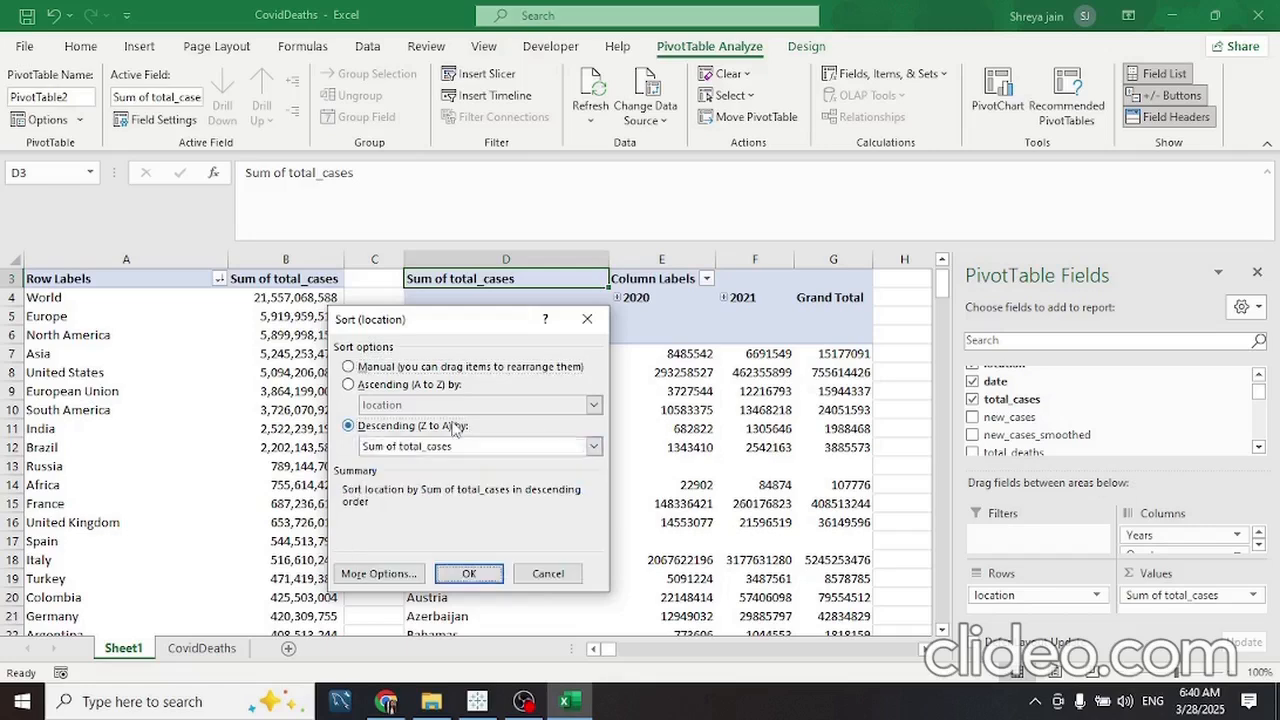
{"action": "key", "text": "Return"}
Apply the comma style with zero decimal places to the second PivotTable's values in E7:G226
{"action": "key", "text": "Down"}
{"action": "key", "text": "Down"}
{"action": "key", "text": "Down"}
{"action": "key", "text": "Down"}
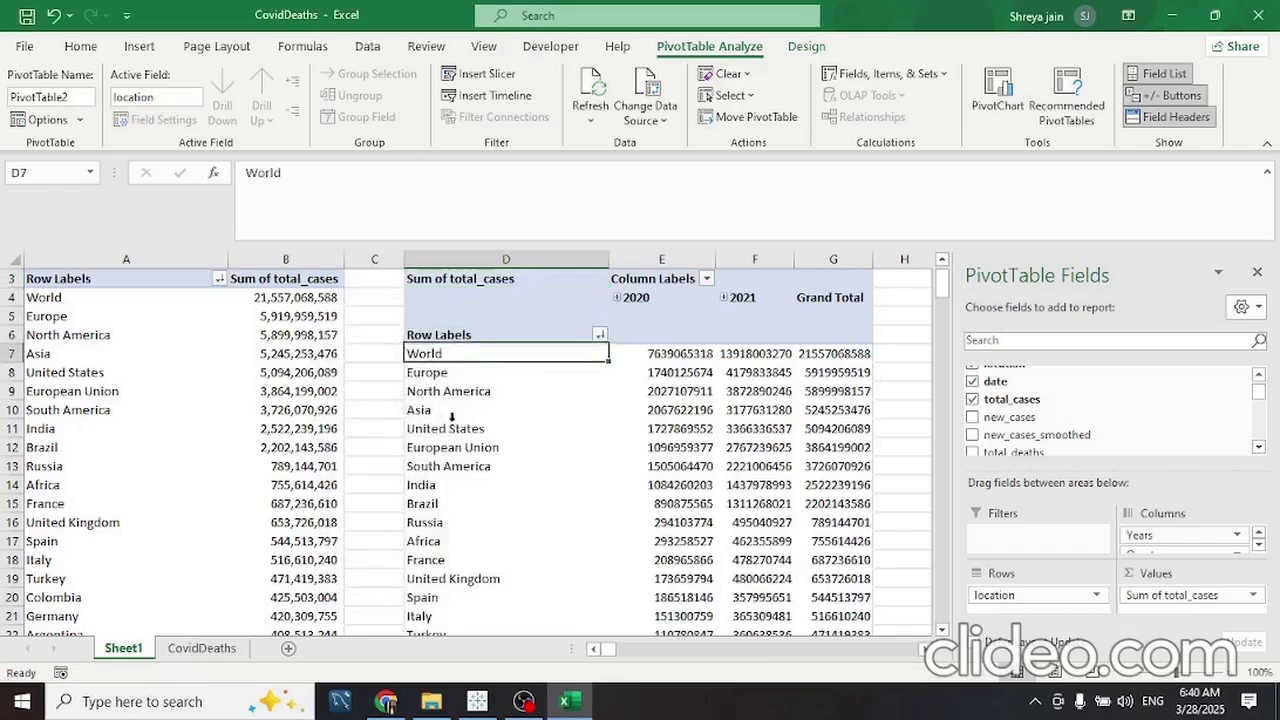
{"action": "key", "text": "Right"}
{"action": "key", "text": "shift+Right"}
{"action": "key", "text": "shift+Right"}
{"action": "key", "text": "ctrl+shift+Down"}
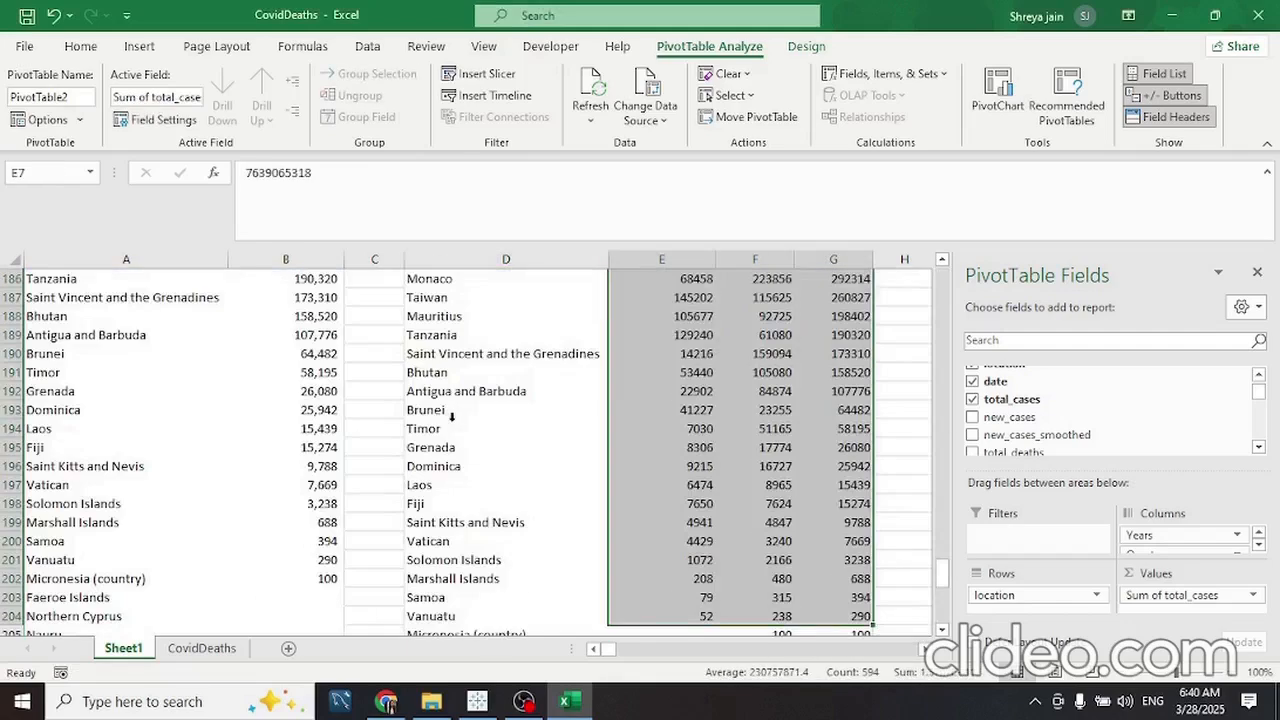
{"action": "key", "text": "ctrl+shift+Down"}
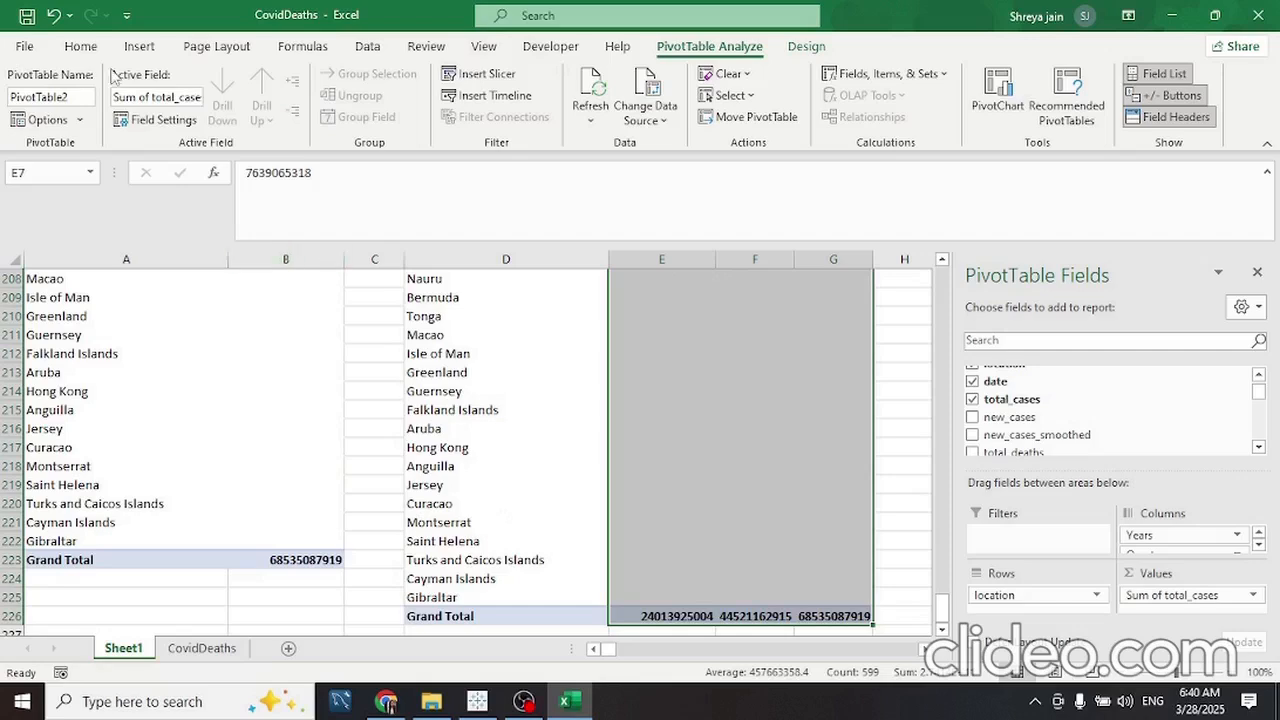
{"action": "left_click", "coordinate": [84, 48]}
{"action": "left_click", "coordinate": [643, 111]}
{"action": "left_click", "coordinate": [700, 112]}
{"action": "left_click", "coordinate": [700, 112]}
{"action": "key", "text": "Up"}
{"action": "key", "text": "Up"}
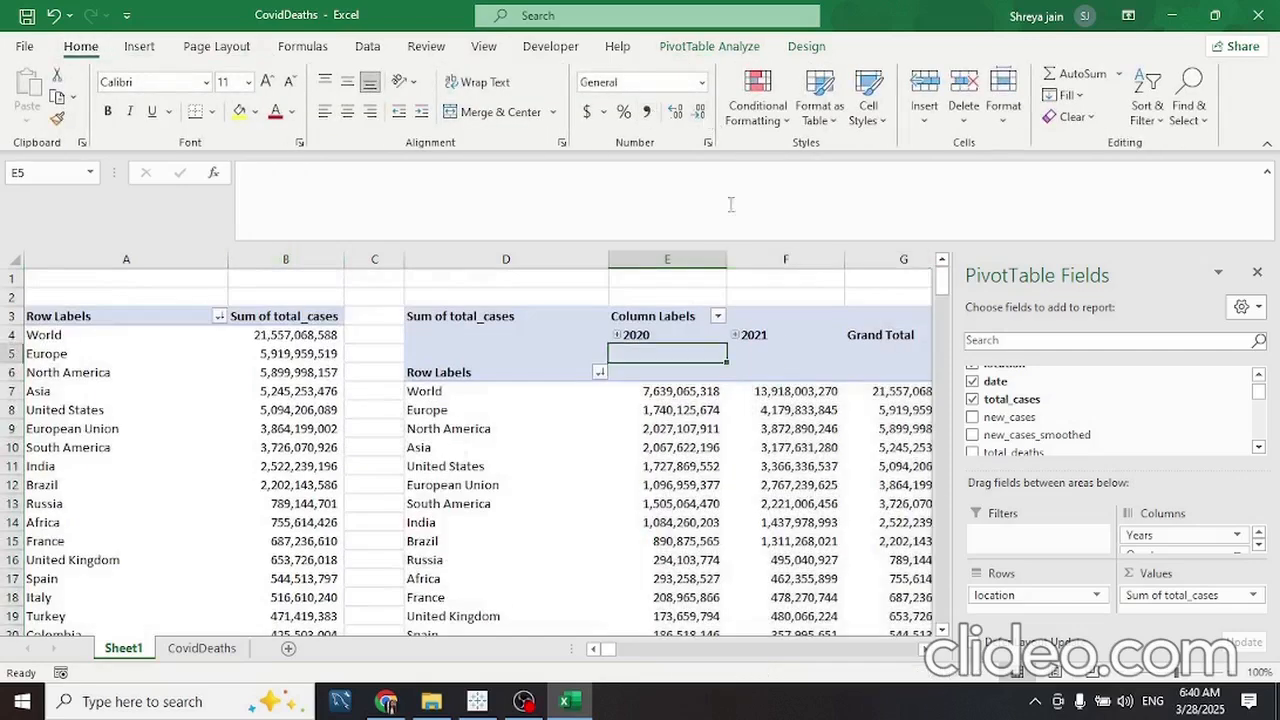
Expand the year 2020 into quarters and its Qtr1 into months in the second PivotTable
{"action": "scroll", "coordinate": [804, 505], "scroll_direction": "right", "scroll_amount": 5}
{"action": "scroll", "coordinate": [804, 505], "scroll_direction": "left", "scroll_amount": 3}
{"action": "scroll", "coordinate": [804, 505], "scroll_direction": "left", "scroll_amount": 1}
{"action": "left_click", "coordinate": [412, 335]}
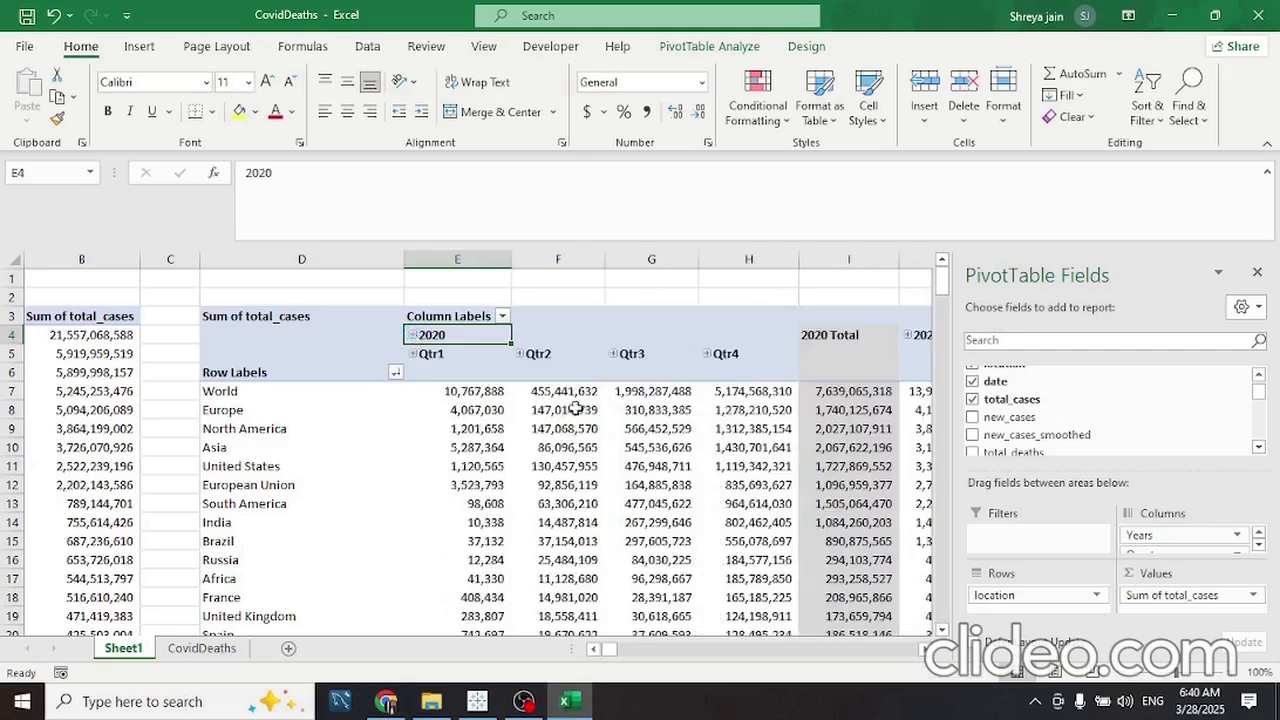
{"action": "left_click", "coordinate": [413, 354]}
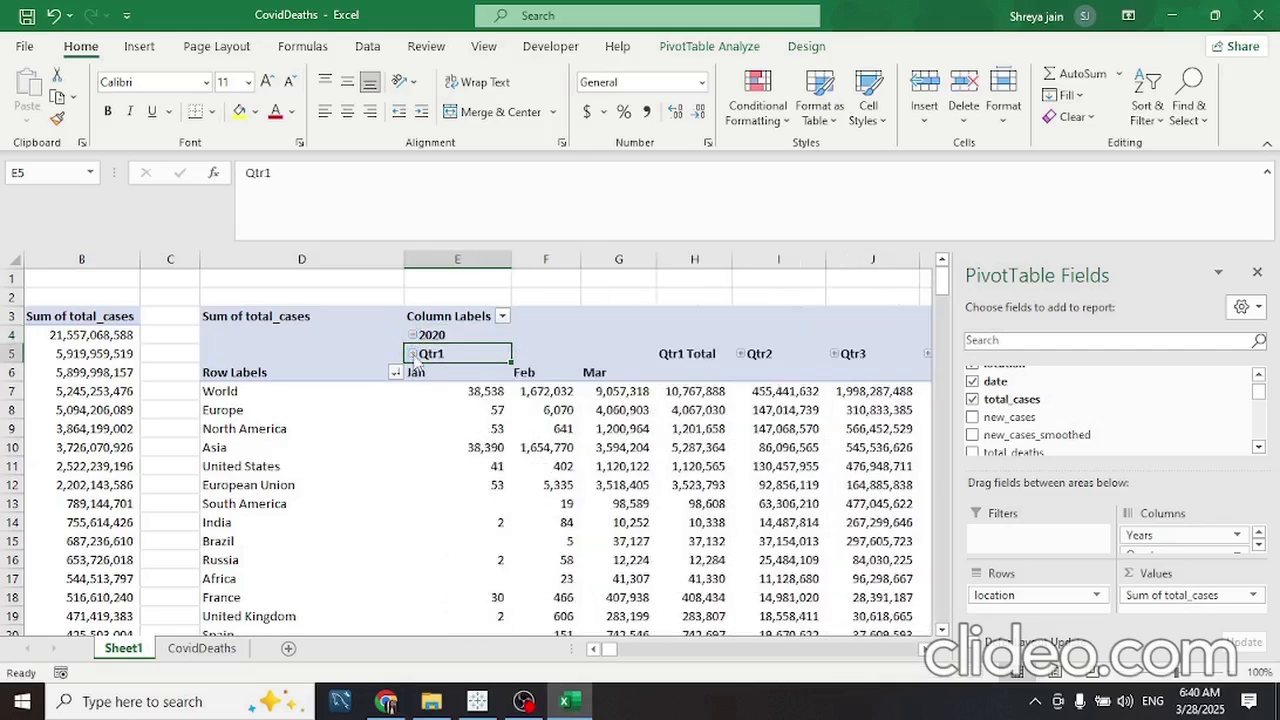
Review the World row's totals for January to March 2020 and the neighbouring quarter columns
{"action": "left_click", "coordinate": [500, 394]}
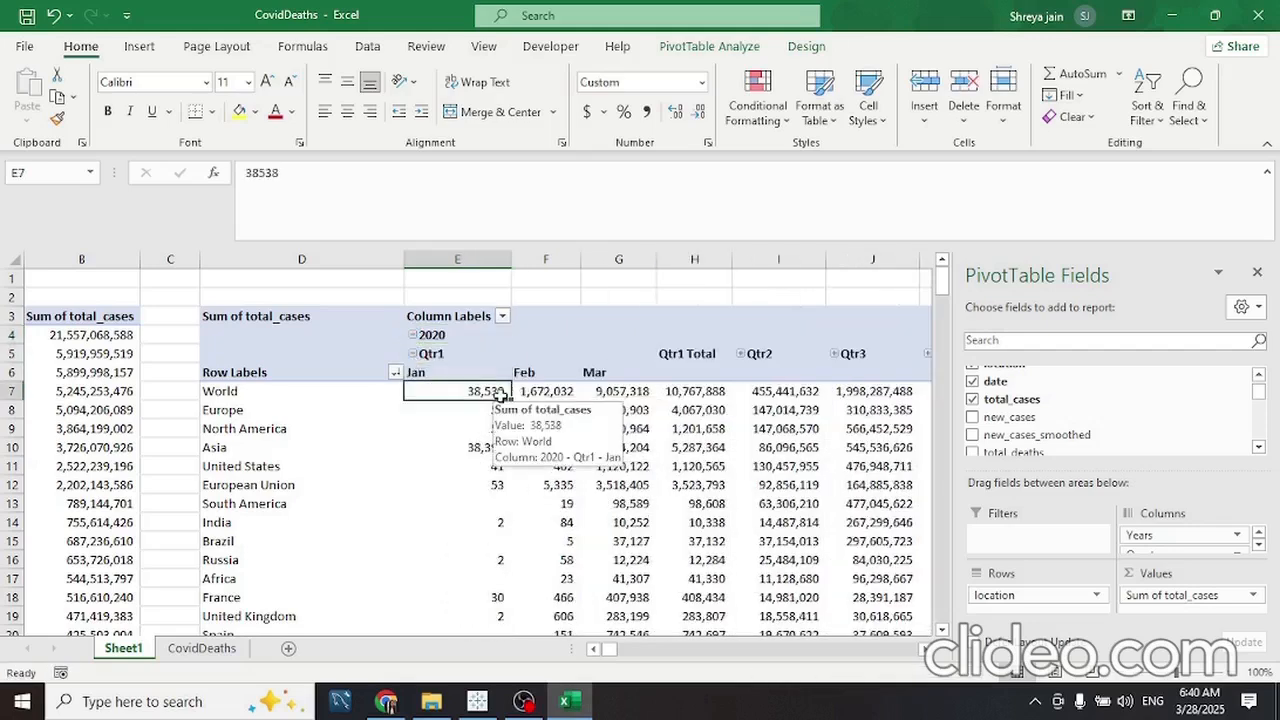
{"action": "key", "text": "Right"}
{"action": "key", "text": "Left"}
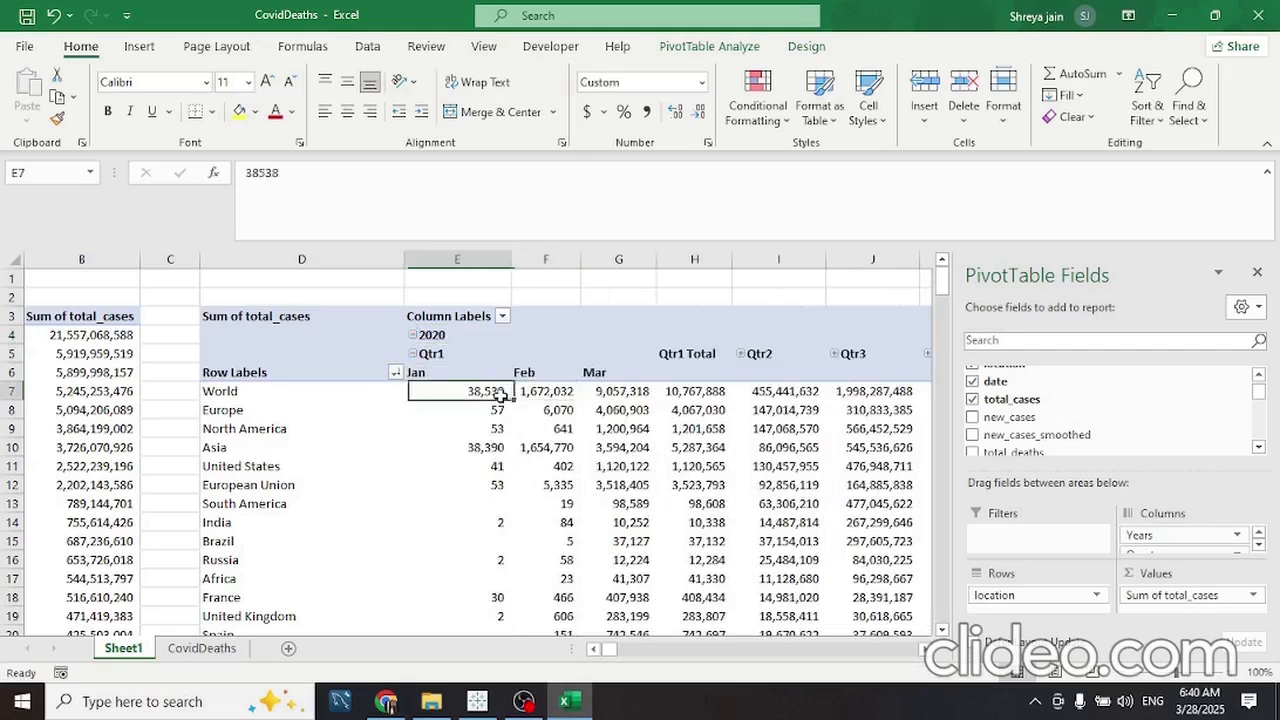
{"action": "key", "text": "Right"}
{"action": "key", "text": "Right"}
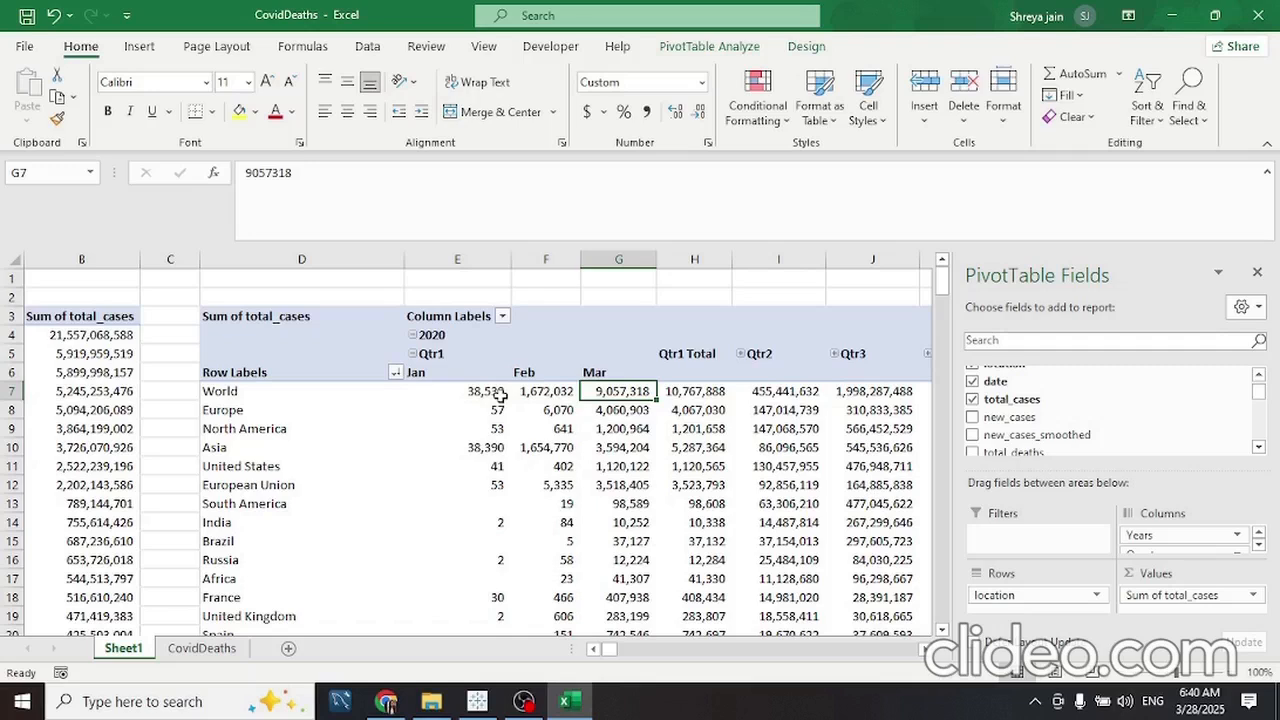
{"action": "key", "text": "Right"}
{"action": "key", "text": "Right"}
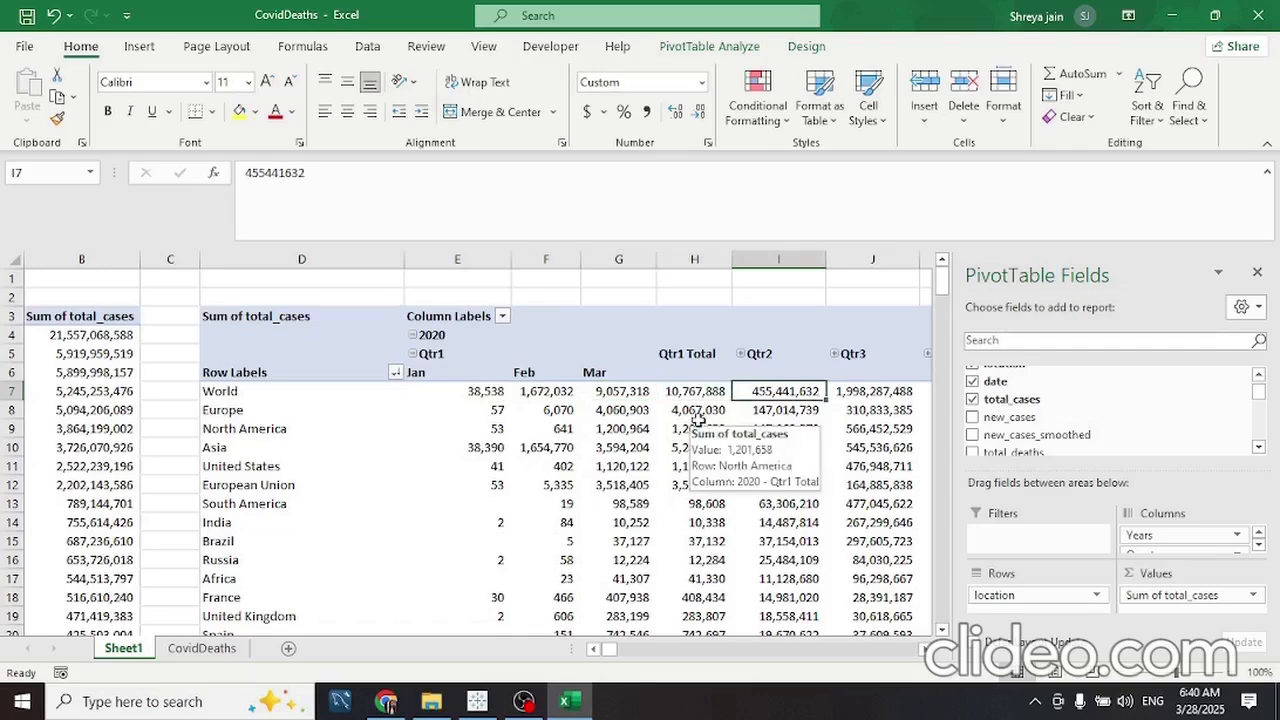
Expand Qtr2 of 2020 into months and expand the year 2021 in the second PivotTable
{"action": "scroll", "coordinate": [697, 418], "scroll_direction": "right", "scroll_amount": 3}
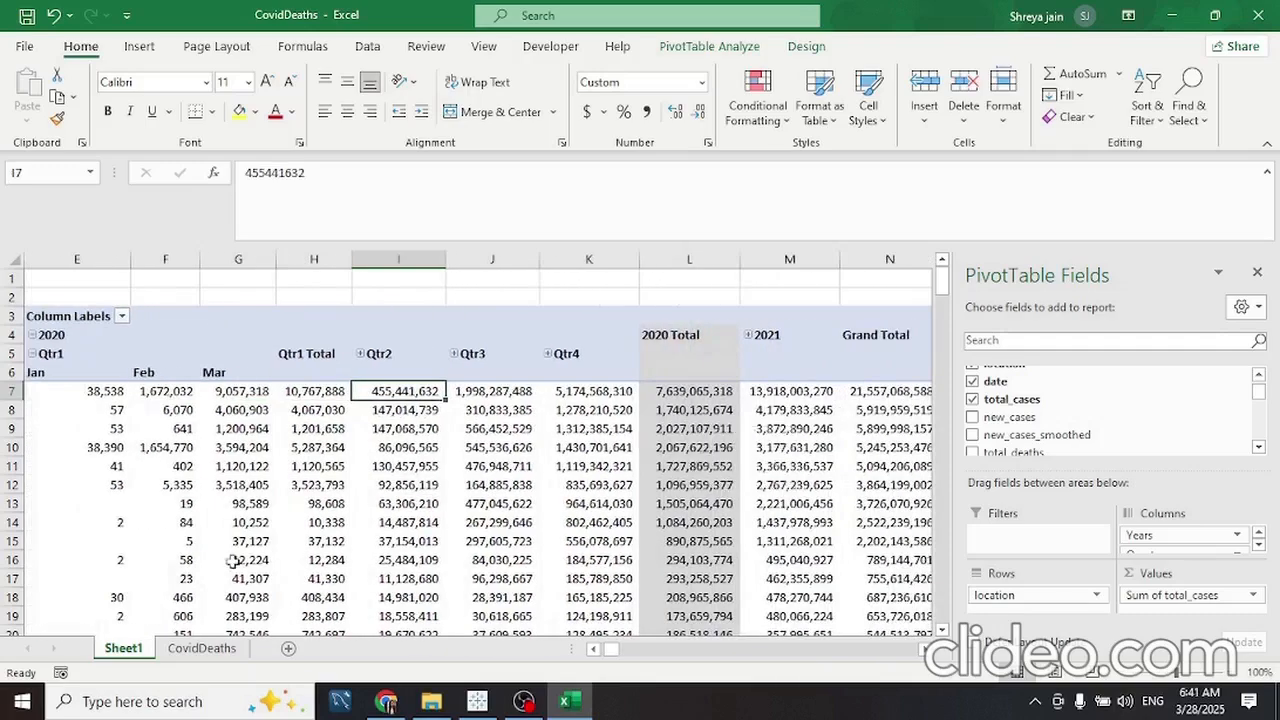
{"action": "left_click", "coordinate": [361, 354]}
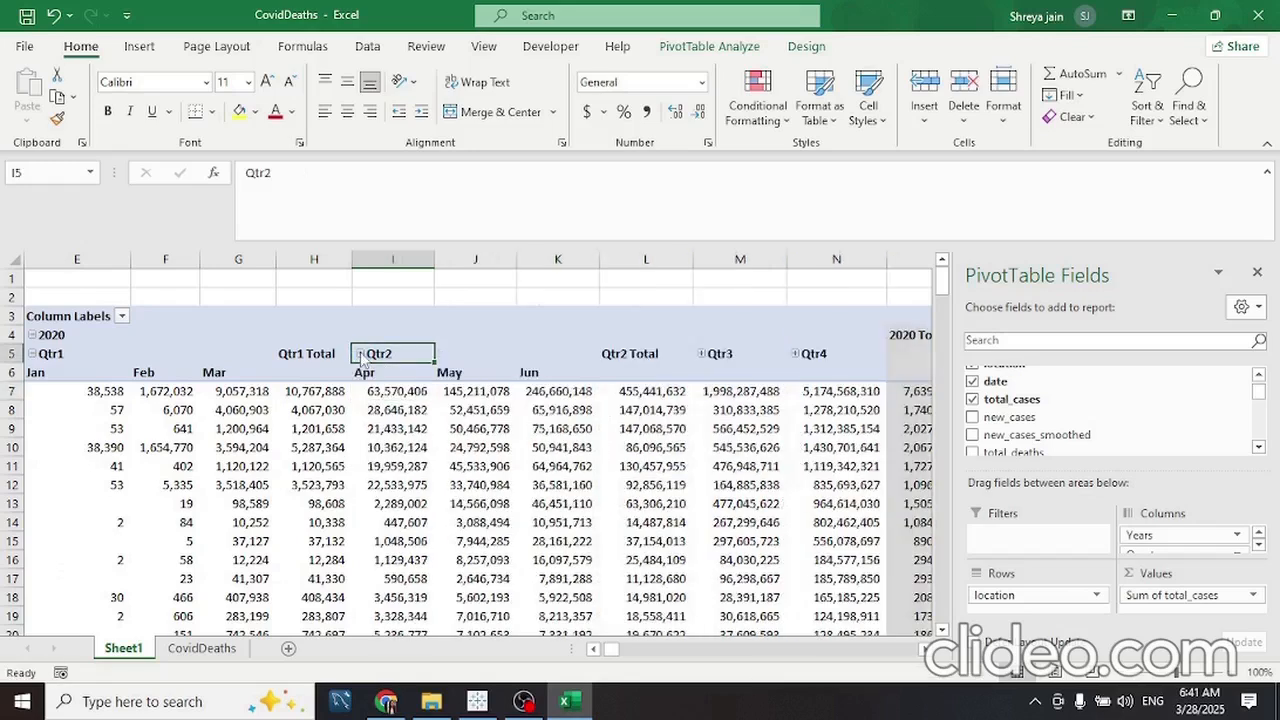
{"action": "left_click", "coordinate": [557, 392]}
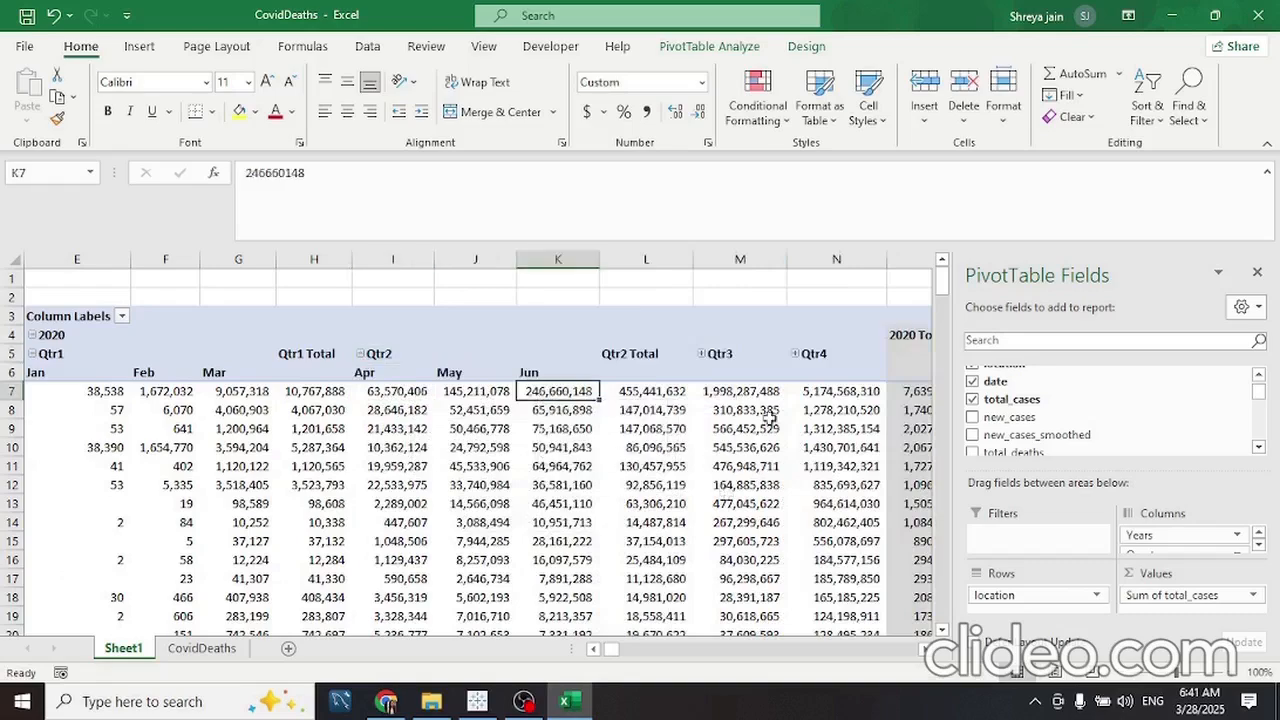
{"action": "scroll", "coordinate": [789, 443], "scroll_direction": "right", "scroll_amount": 3}
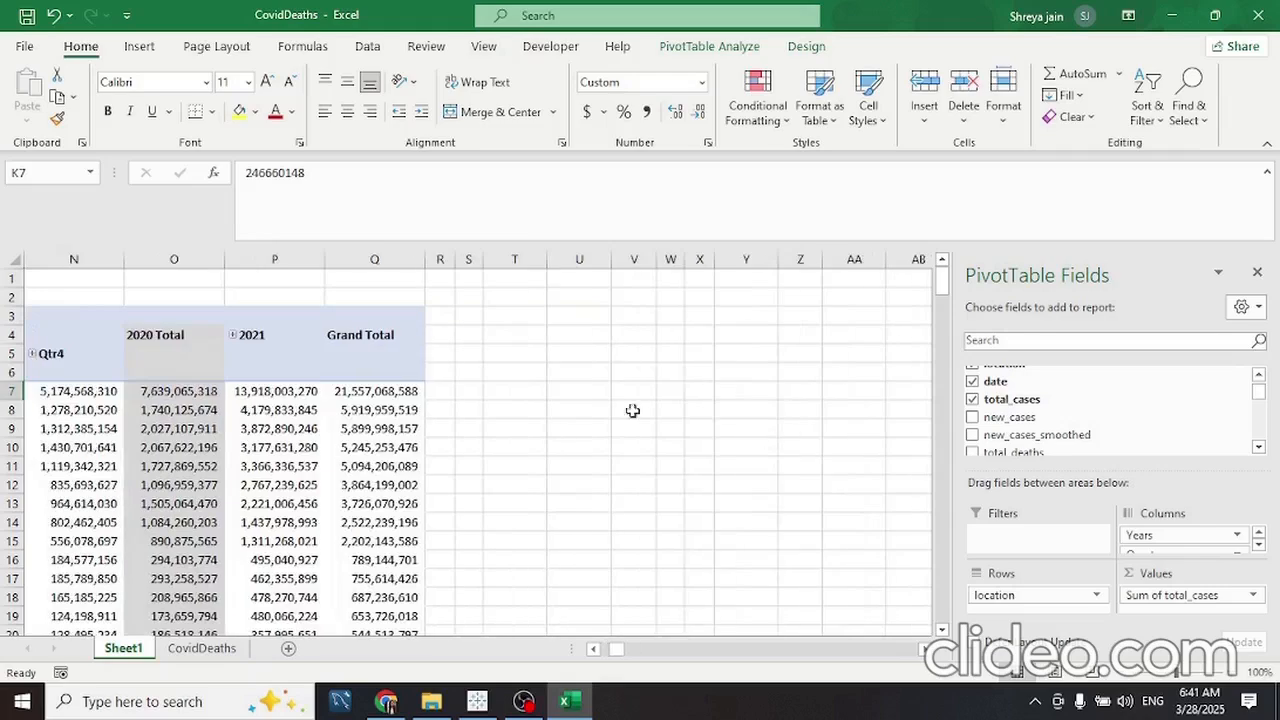
{"action": "left_click", "coordinate": [232, 335]}
{"action": "scroll", "coordinate": [378, 452], "scroll_direction": "right", "scroll_amount": 2}
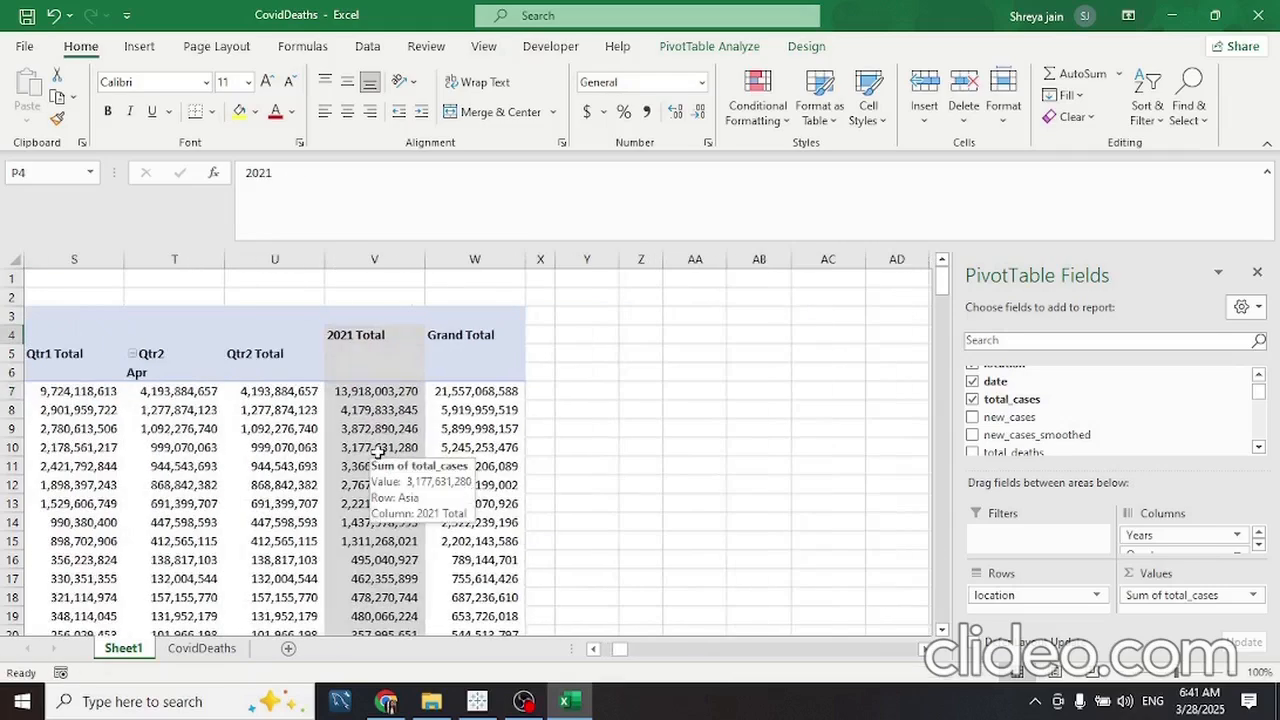
Compare the two PivotTables on Sheet1 by moving between their header cells A3 and D3
{"action": "scroll", "coordinate": [378, 452], "scroll_direction": "left", "scroll_amount": 6}
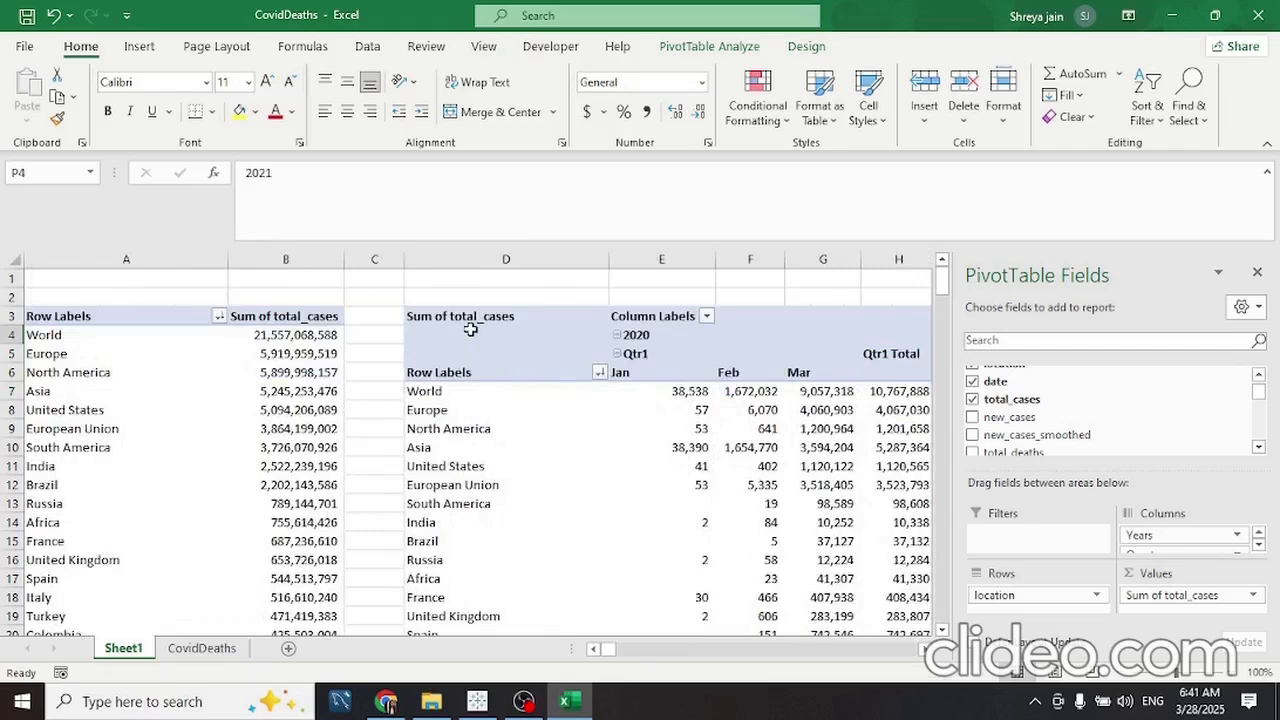
{"action": "left_click", "coordinate": [464, 318]}
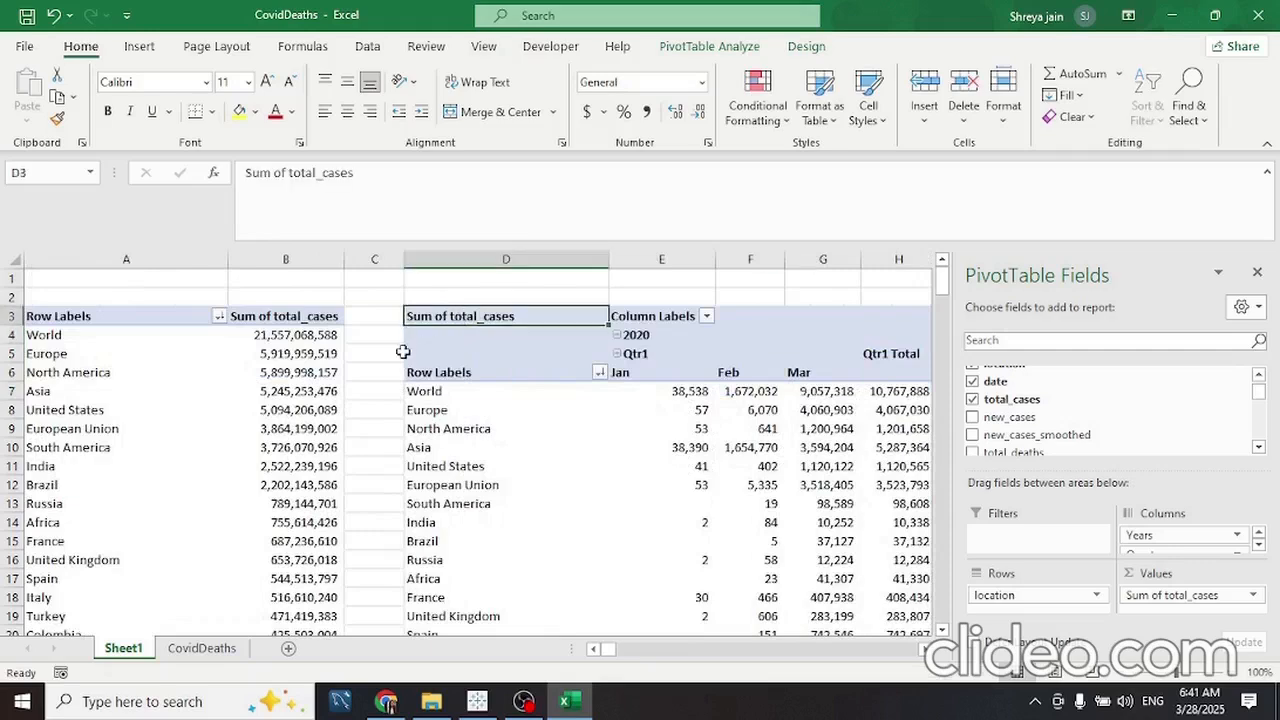
{"action": "key", "text": "Left"}
{"action": "key", "text": "Left"}
{"action": "key", "text": "Left"}
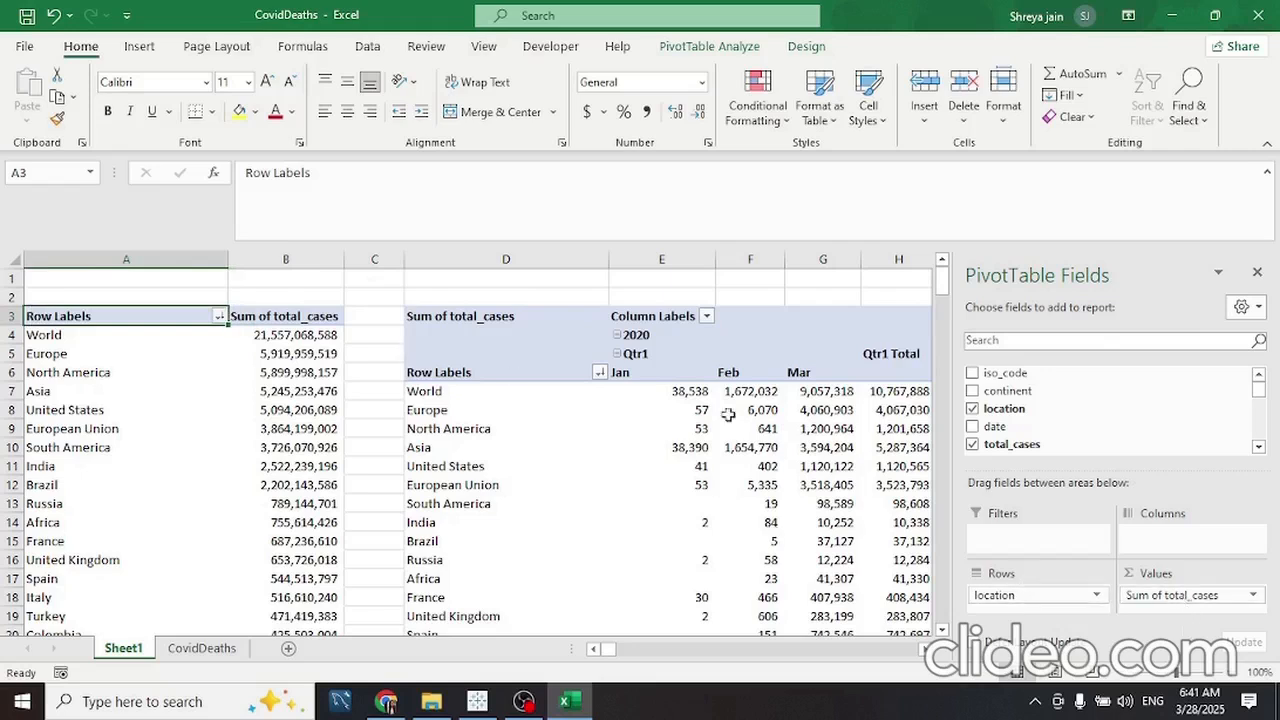
{"action": "key", "text": "Right"}
{"action": "key", "text": "Right"}
{"action": "key", "text": "Right"}
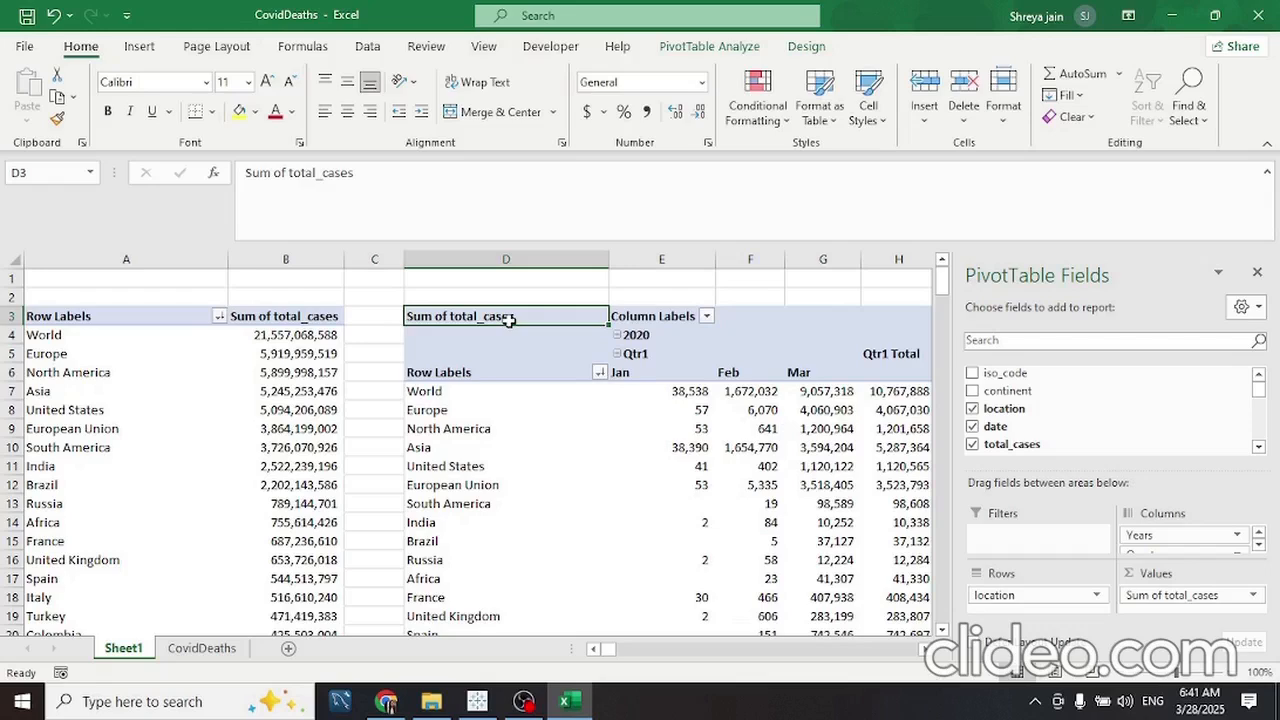
Copy the entire first PivotTable, from the Row Labels header in A3 through the Grand Total in B223
{"action": "key", "text": "Left"}
{"action": "key", "text": "Left"}
{"action": "key", "text": "Left"}
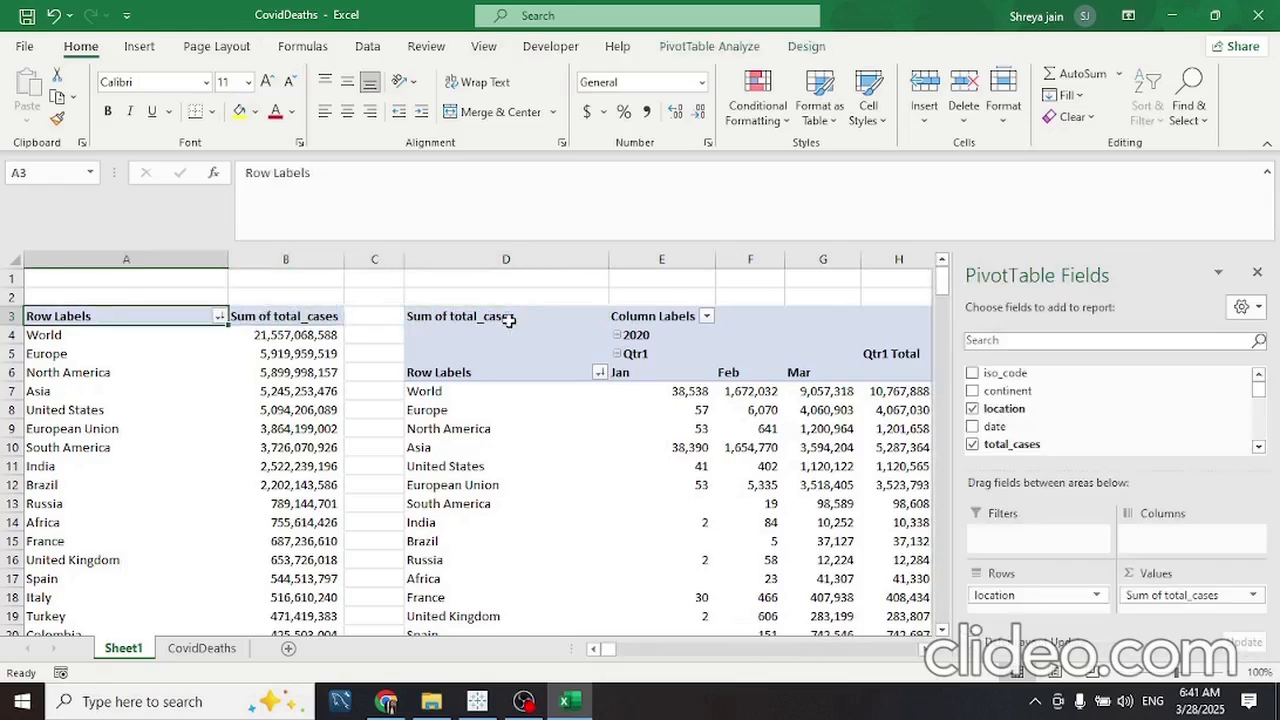
{"action": "key", "text": "ctrl+shift+Right"}
{"action": "key", "text": "ctrl+shift+Down"}
{"action": "key", "text": "ctrl+c"}
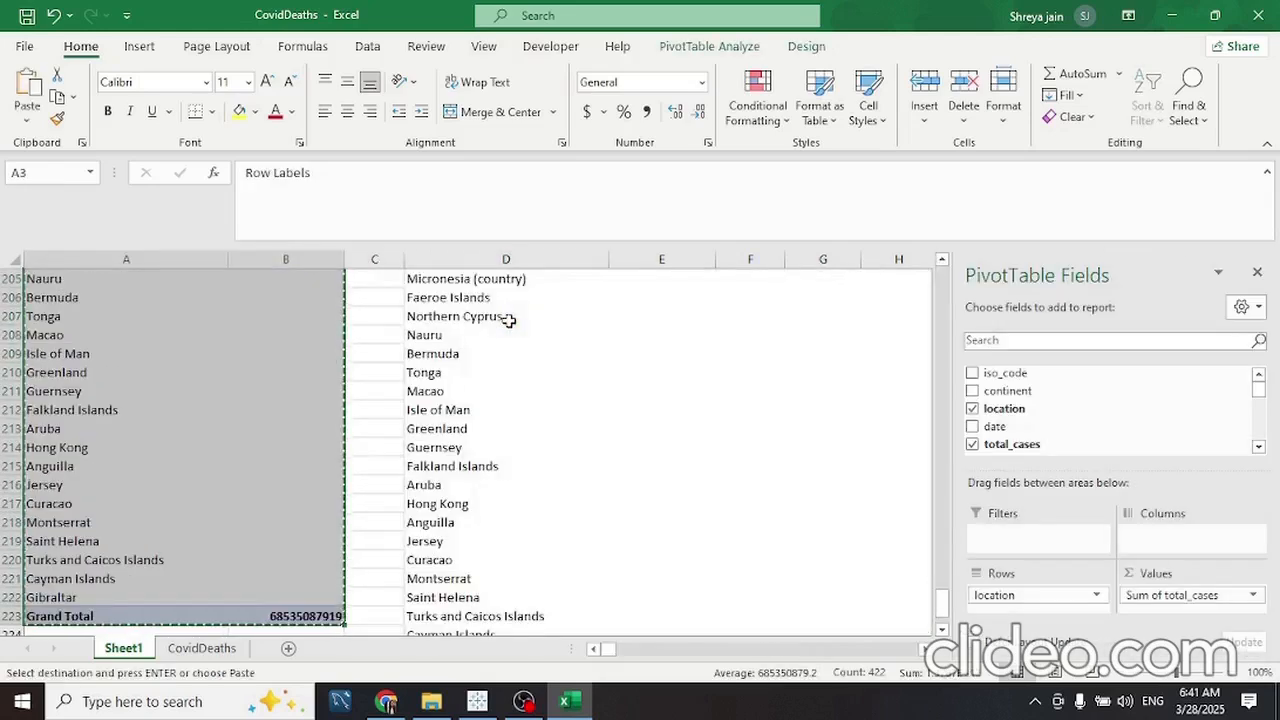
Paste the copied first PivotTable at cell Y3, in the empty area beside the second PivotTable's Grand Total column
{"action": "key", "text": "Up"}
{"action": "key", "text": "Right"}
{"action": "key", "text": "Left"}
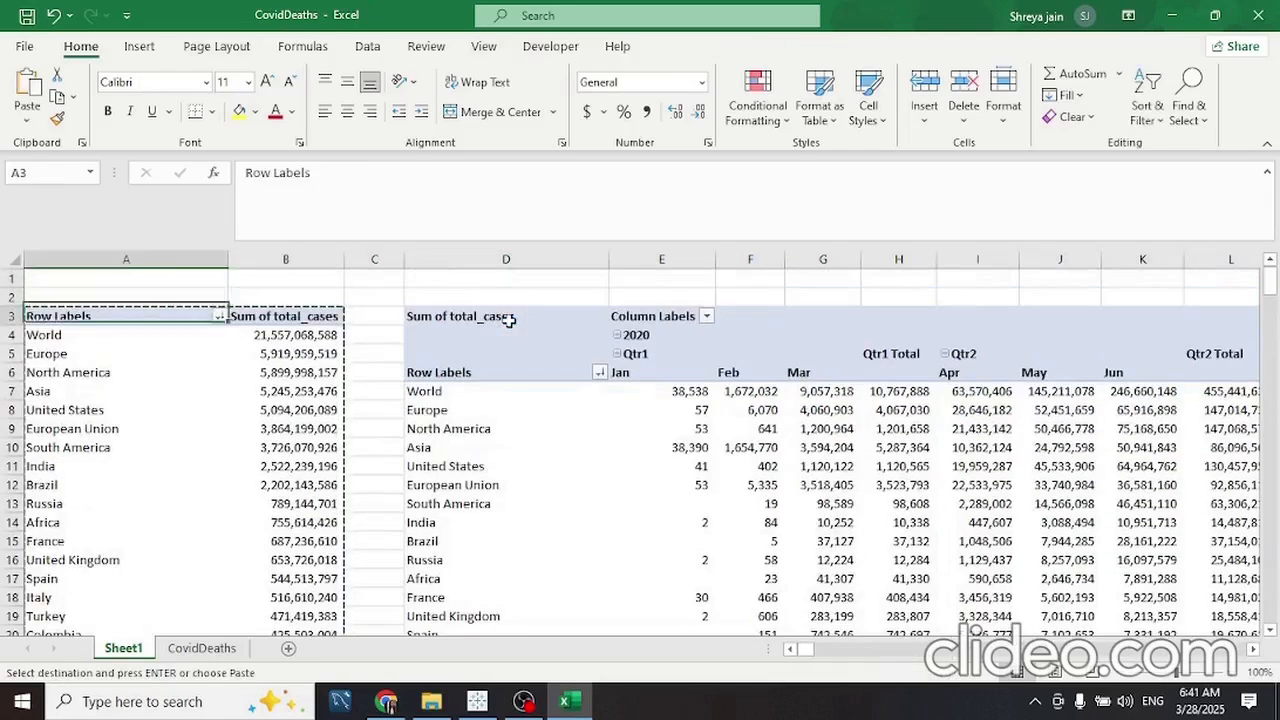
{"action": "key", "text": "Down"}
{"action": "key", "text": "Right"}
{"action": "key", "text": "Right"}
{"action": "key", "text": "Right"}
{"action": "key", "text": "Right"}
{"action": "key", "text": "Right"}
{"action": "key", "text": "Right"}
{"action": "key", "text": "Right"}
{"action": "key", "text": "Right"}
{"action": "key", "text": "Right"}
{"action": "key", "text": "ctrl+Right"}
{"action": "key", "text": "Left"}
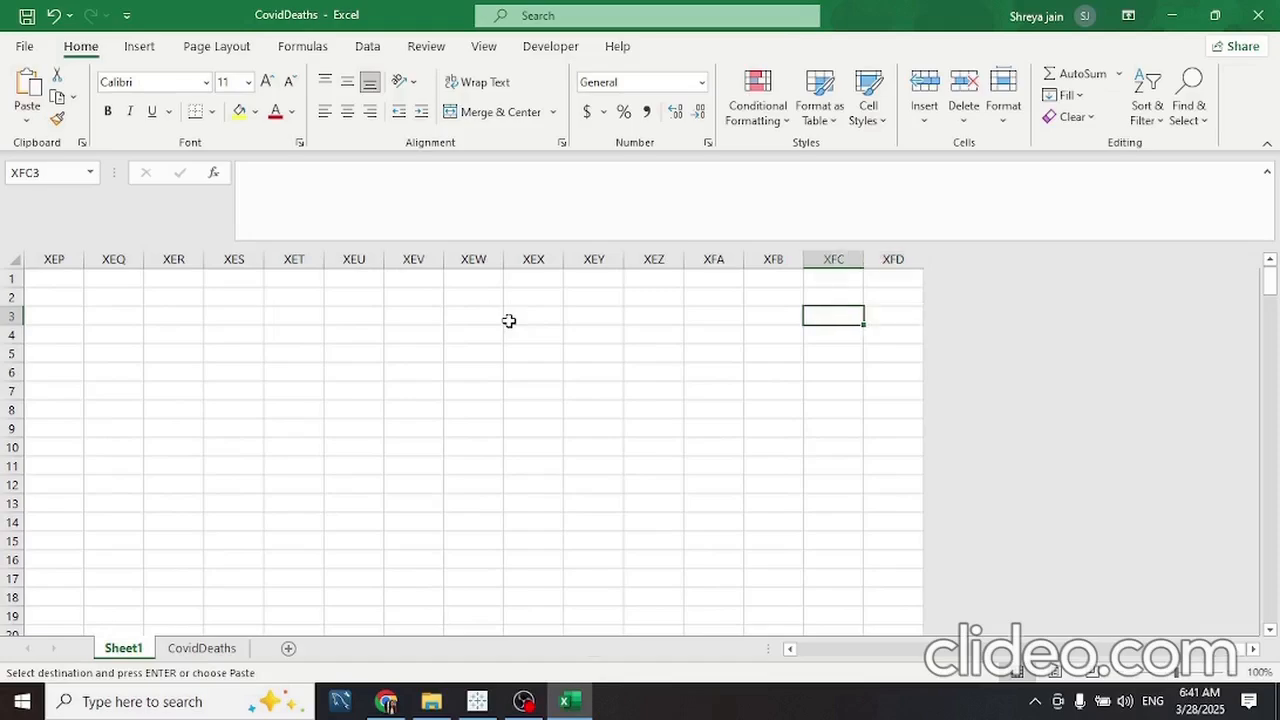
{"action": "key", "text": "ctrl+Left"}
{"action": "key", "text": "Down"}
{"action": "key", "text": "Down"}
{"action": "key", "text": "Down"}
{"action": "key", "text": "Right"}
{"action": "key", "text": "Right"}
{"action": "key", "text": "Right"}
{"action": "key", "text": "Right"}
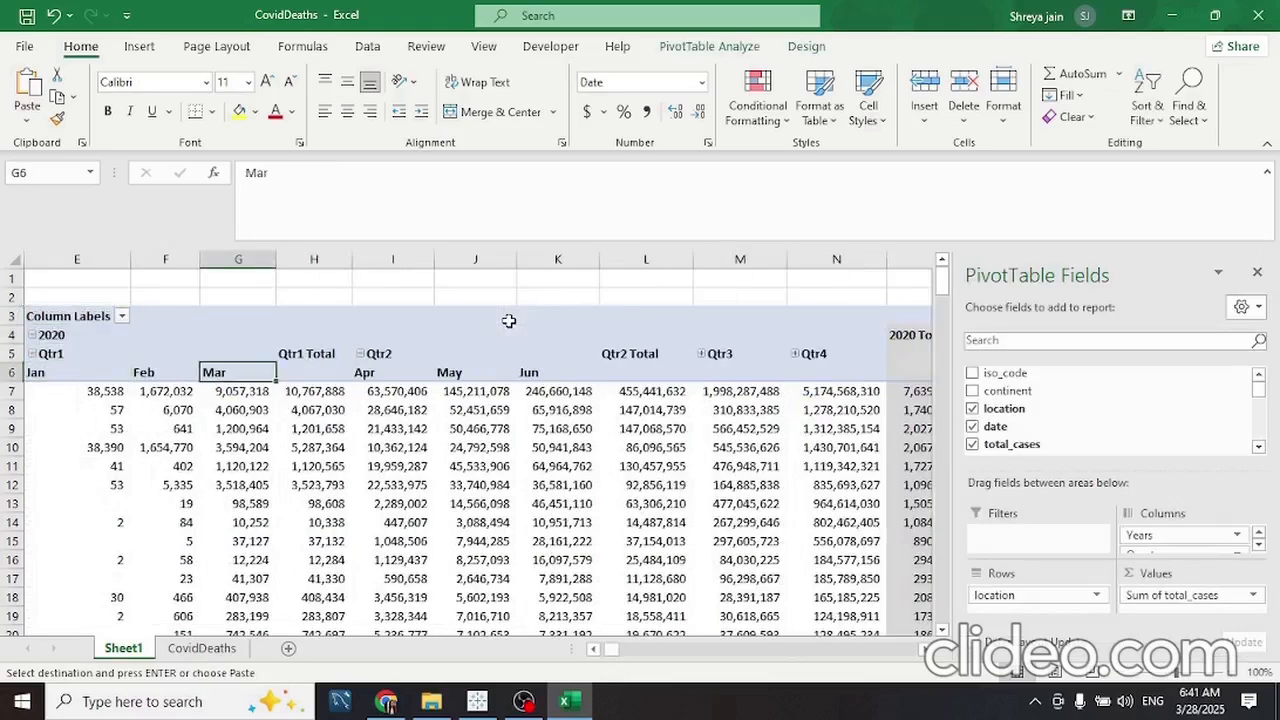
{"action": "key", "text": "Up"}
{"action": "key", "text": "Right"}
{"action": "key", "text": "Right"}
{"action": "key", "text": "Right"}
{"action": "key", "text": "Right"}
{"action": "key", "text": "Right"}
{"action": "key", "text": "Right"}
{"action": "key", "text": "Right"}
{"action": "key", "text": "Right"}
{"action": "key", "text": "Right"}
{"action": "key", "text": "Right"}
{"action": "key", "text": "Right"}
{"action": "key", "text": "Right"}
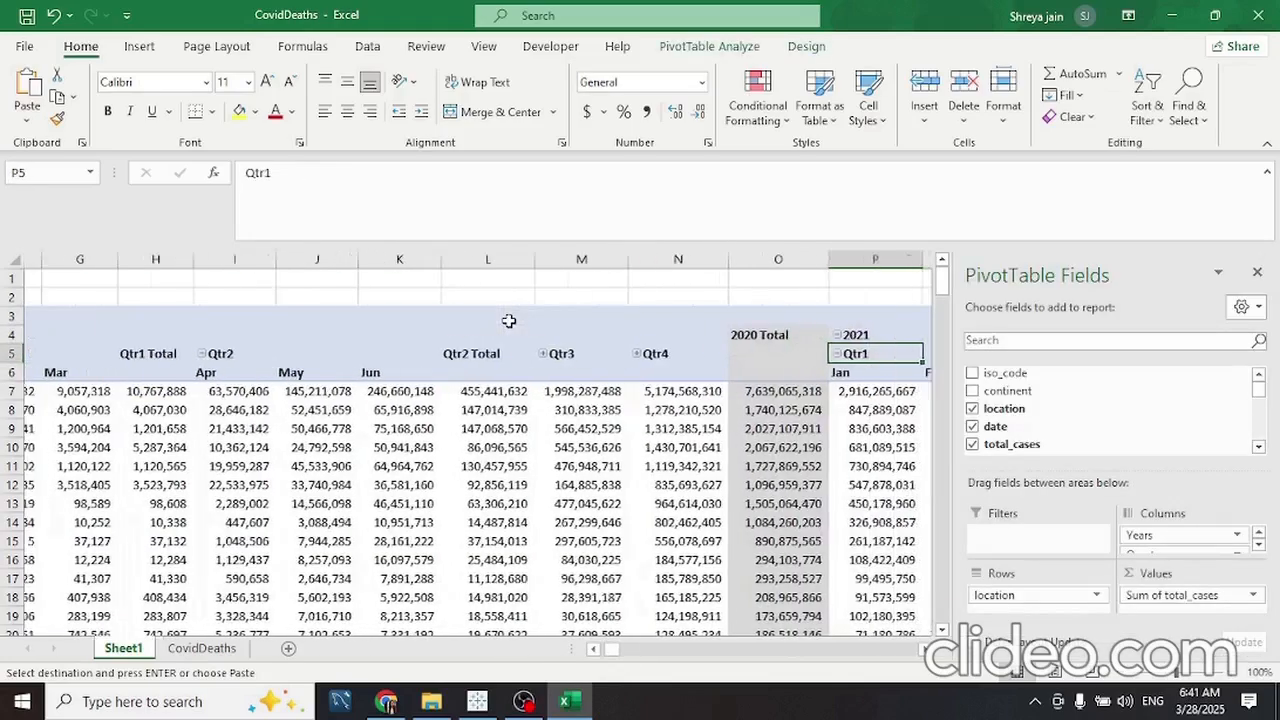
{"action": "key", "text": "ctrl+Right"}
{"action": "key", "text": "ctrl+Left"}
{"action": "key", "text": "Right"}
{"action": "key", "text": "Right"}
{"action": "key", "text": "Right"}
{"action": "key", "text": "Right"}
{"action": "key", "text": "Right"}
{"action": "key", "text": "Up"}
{"action": "key", "text": "Up"}
{"action": "key", "text": "Left"}
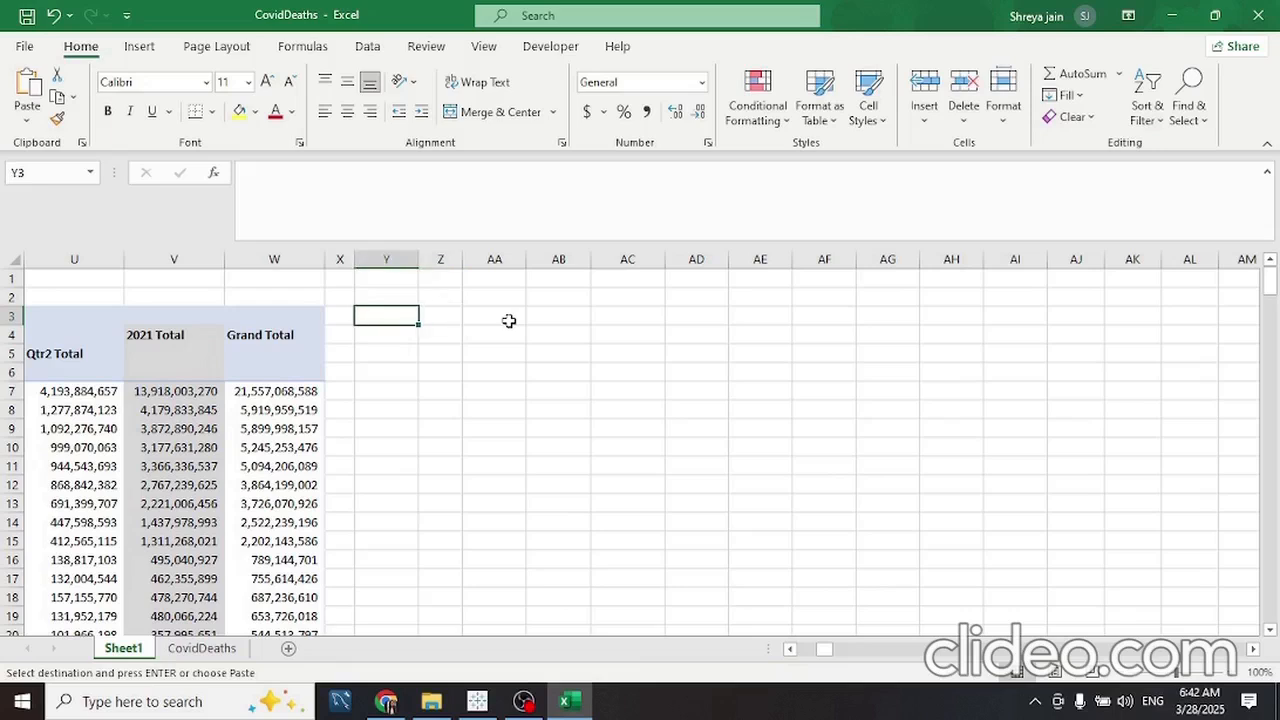
{"action": "key", "text": "ctrl+v"}
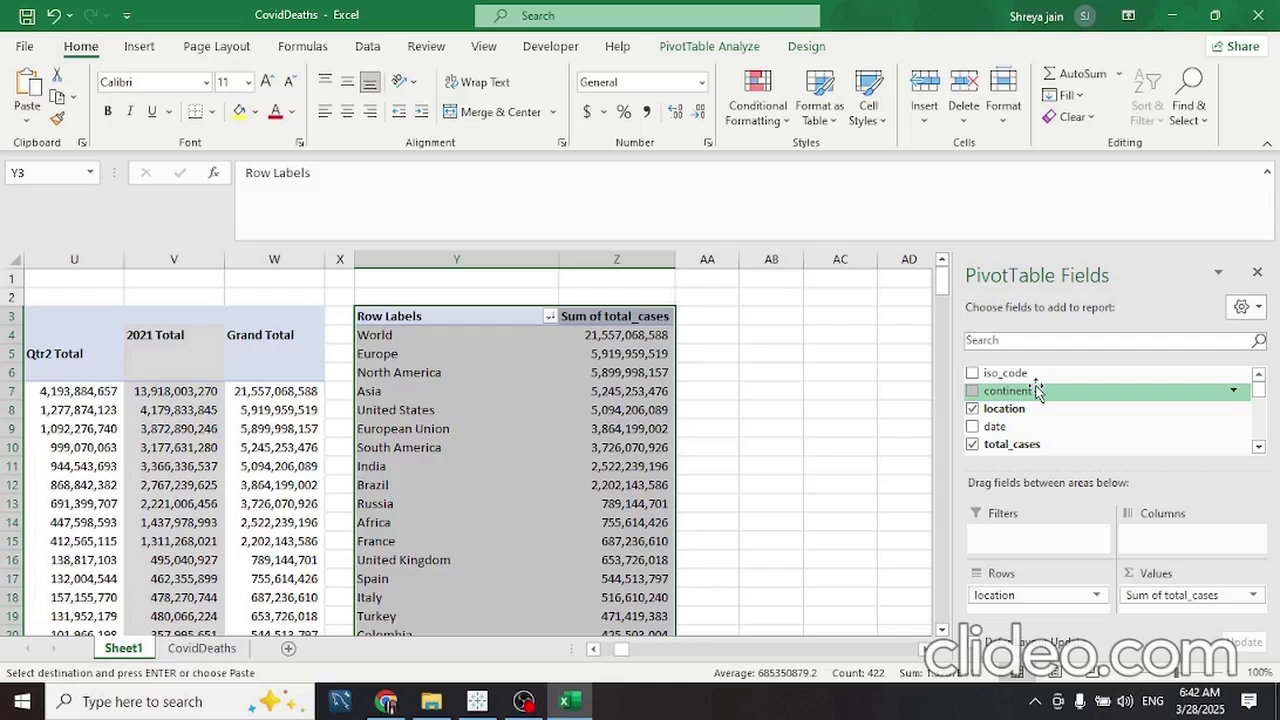
Add continent as the outer row field above location in the pasted PivotTable
{"action": "left_click_drag", "start_coordinate": [1037, 391], "coordinate": [1022, 584]}
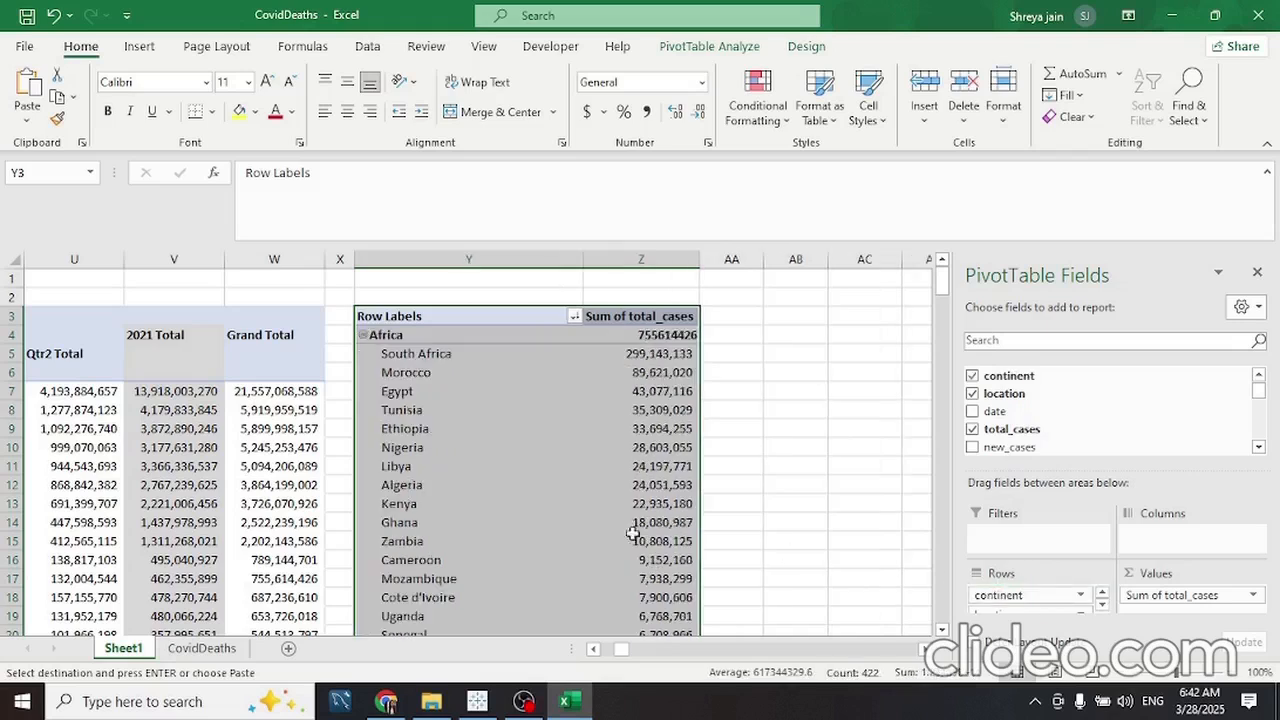
{"action": "left_click", "coordinate": [529, 421]}
{"action": "key", "text": "Up"}
{"action": "key", "text": "Up"}
{"action": "key", "text": "Up"}
{"action": "key", "text": "Up"}
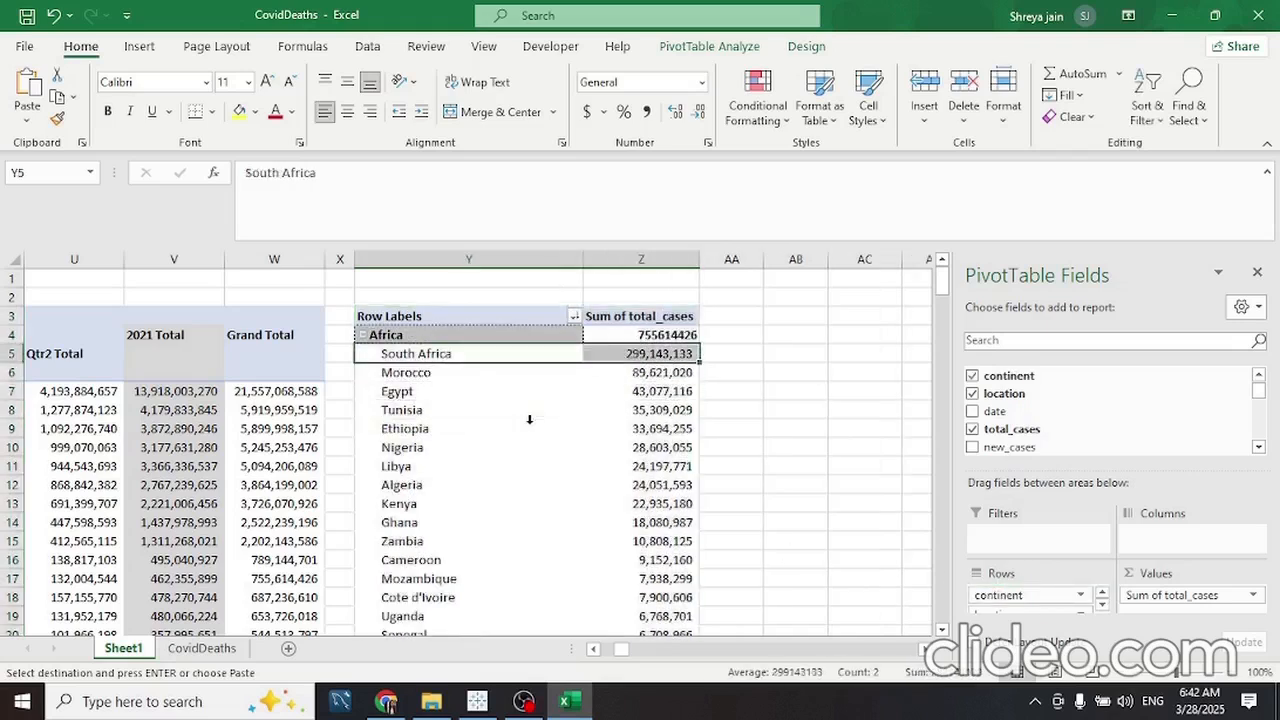
Review the total cases of the countries grouped under Africa, down to the start of the Asia group
{"action": "key", "text": "Down"}
{"action": "key", "text": "Down"}
{"action": "key", "text": "Up"}
{"action": "key", "text": "Down"}
{"action": "key", "text": "Page_Down"}
{"action": "key", "text": "Down"}
{"action": "key", "text": "Down"}
{"action": "key", "text": "Down"}
{"action": "key", "text": "Down"}
{"action": "key", "text": "Down"}
{"action": "key", "text": "Down"}
{"action": "key", "text": "Down"}
{"action": "key", "text": "Down"}
{"action": "key", "text": "Down"}
{"action": "key", "text": "Down"}
{"action": "key", "text": "Down"}
{"action": "key", "text": "Down"}
{"action": "key", "text": "Down"}
{"action": "key", "text": "Down"}
{"action": "key", "text": "Down"}
{"action": "key", "text": "Down"}
{"action": "key", "text": "Down"}
{"action": "key", "text": "Down"}
{"action": "key", "text": "Down"}
{"action": "key", "text": "Down"}
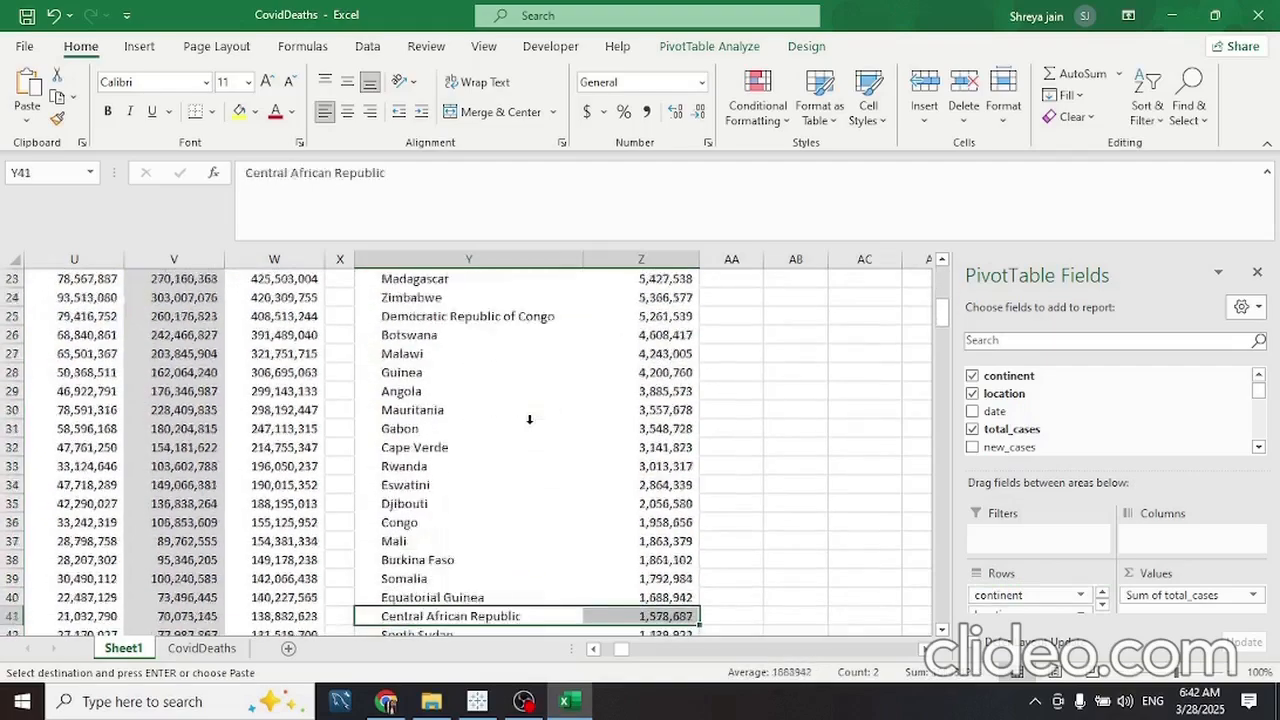
{"action": "key", "text": "Down"}
{"action": "key", "text": "Down"}
{"action": "key", "text": "Down"}
{"action": "key", "text": "Down"}
{"action": "key", "text": "Down"}
{"action": "key", "text": "Down"}
{"action": "key", "text": "Down"}
{"action": "key", "text": "Down"}
{"action": "key", "text": "Down"}
{"action": "key", "text": "Down"}
{"action": "key", "text": "Down"}
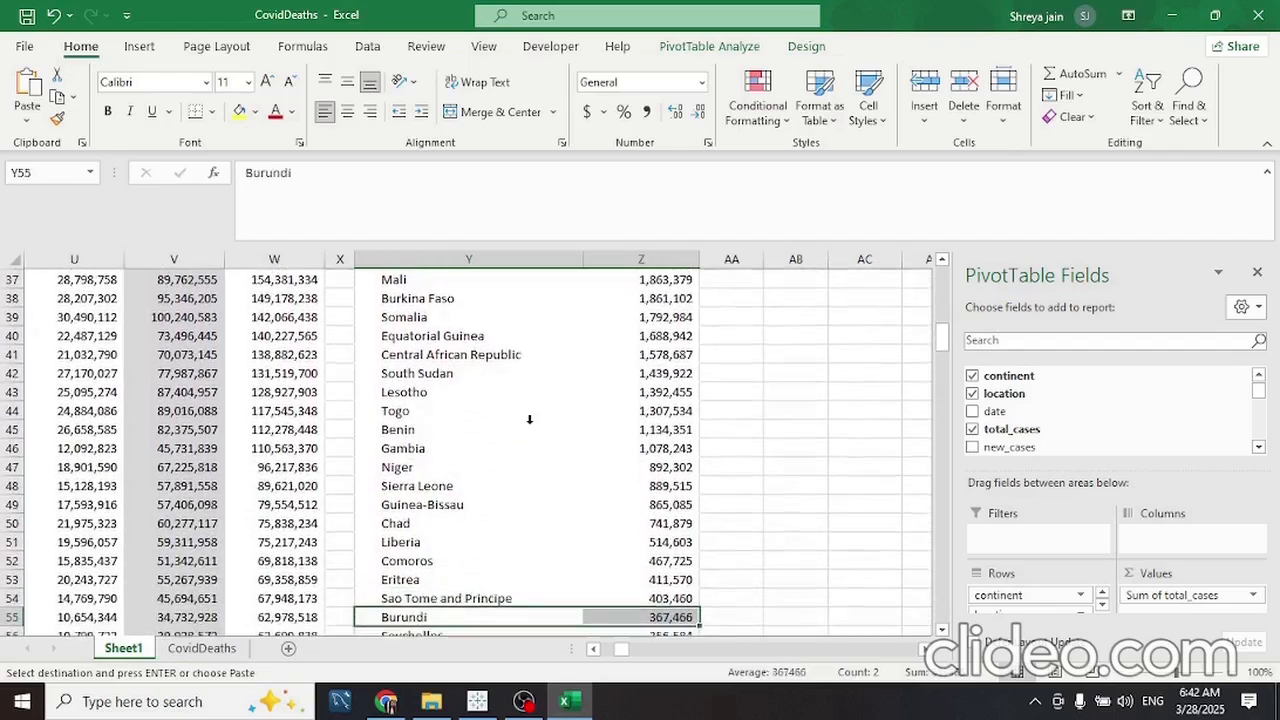
{"action": "key", "text": "Up"}
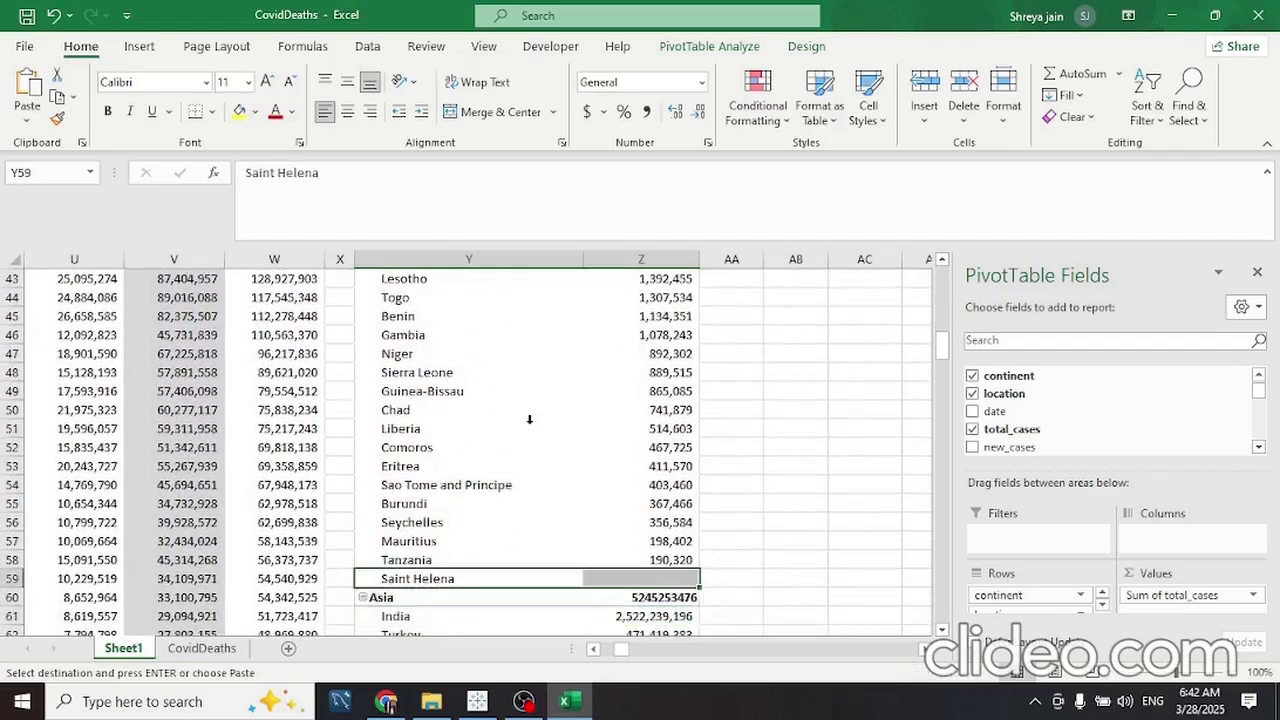
{"action": "key", "text": "Down"}
{"action": "key", "text": "ctrl+c"}
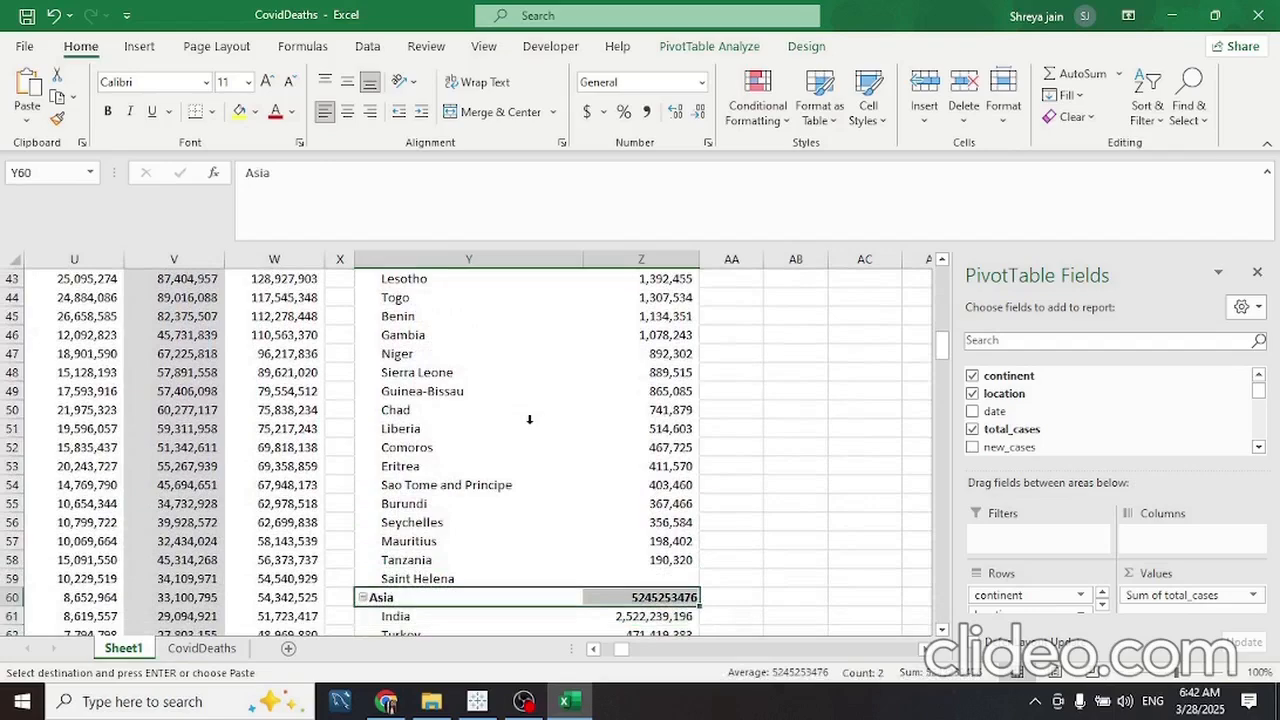
Review the total cases of the leading countries grouped under Asia, from India to Jordan
{"action": "key", "text": "Down"}
{"action": "key", "text": "Down"}
{"action": "key", "text": "Down"}
{"action": "key", "text": "Down"}
{"action": "key", "text": "Down"}
{"action": "key", "text": "Down"}
{"action": "key", "text": "Down"}
{"action": "key", "text": "Down"}
{"action": "key", "text": "Down"}
{"action": "key", "text": "Down"}
{"action": "key", "text": "Down"}
{"action": "key", "text": "Down"}
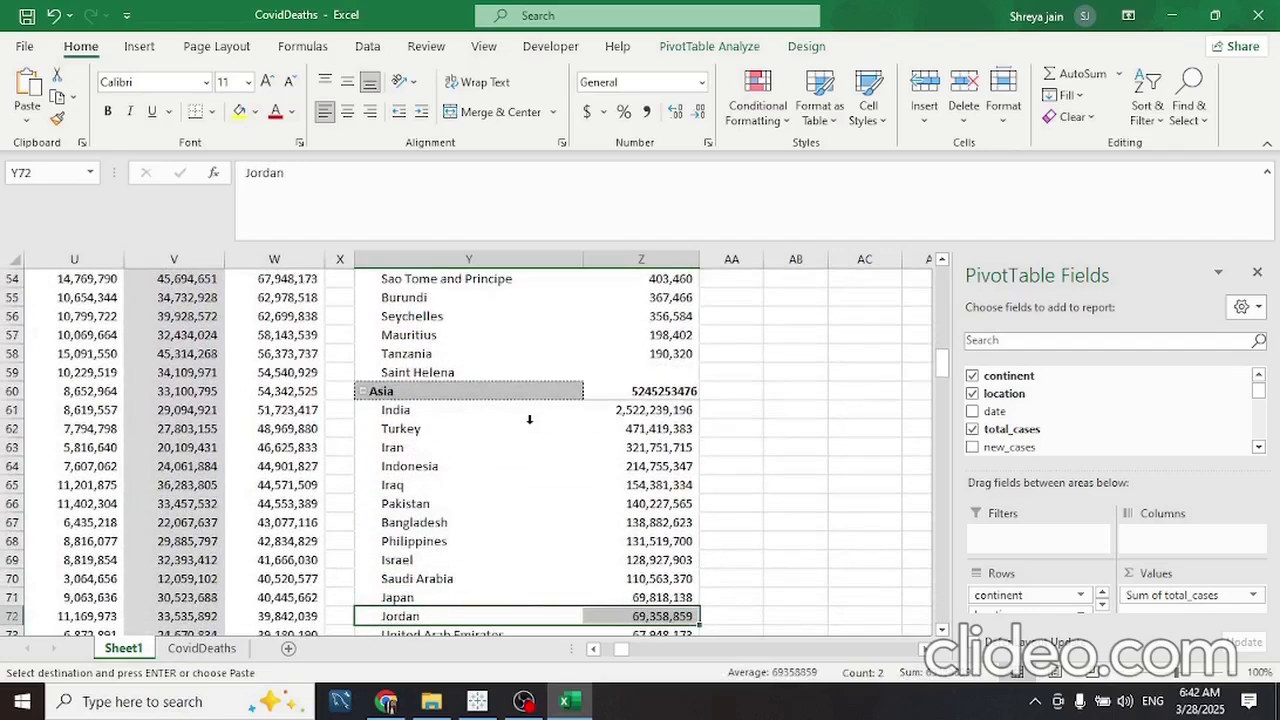
Add date to the columns of the continent PivotTable so its total cases are split by year
{"action": "key", "text": "ctrl+Up"}
{"action": "key", "text": "Down"}
{"action": "key", "text": "Down"}
{"action": "key", "text": "Up"}
{"action": "key", "text": "Right"}
{"action": "key", "text": "Left"}
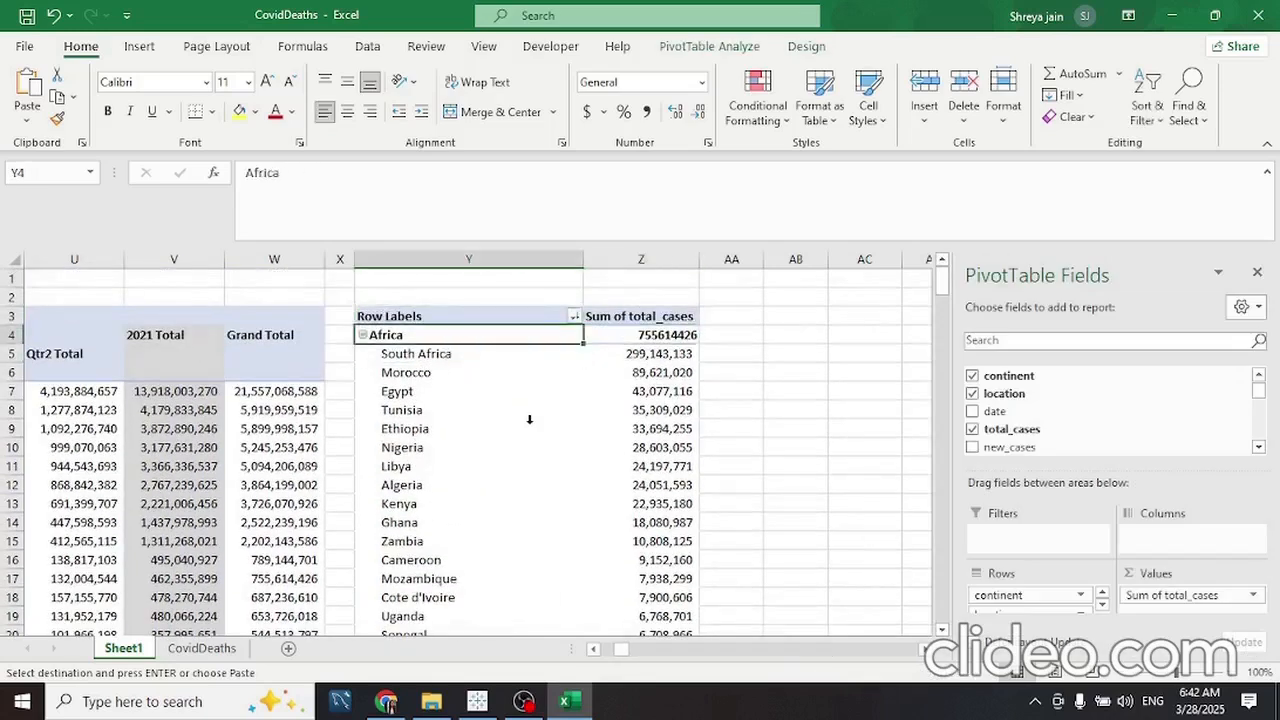
{"action": "left_click_drag", "start_coordinate": [994, 411], "coordinate": [1150, 540]}
{"action": "scroll", "coordinate": [762, 431], "scroll_direction": "right", "scroll_amount": 3}
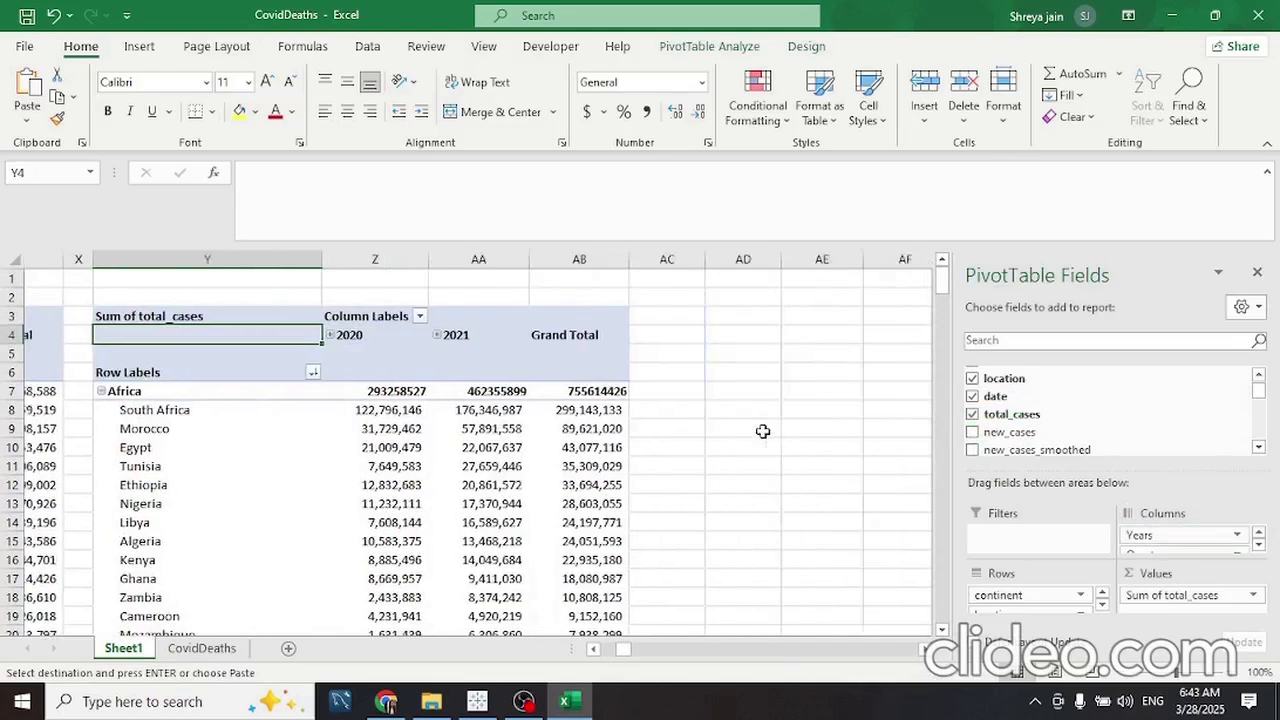
{"action": "scroll", "coordinate": [762, 431], "scroll_direction": "left", "scroll_amount": 2}
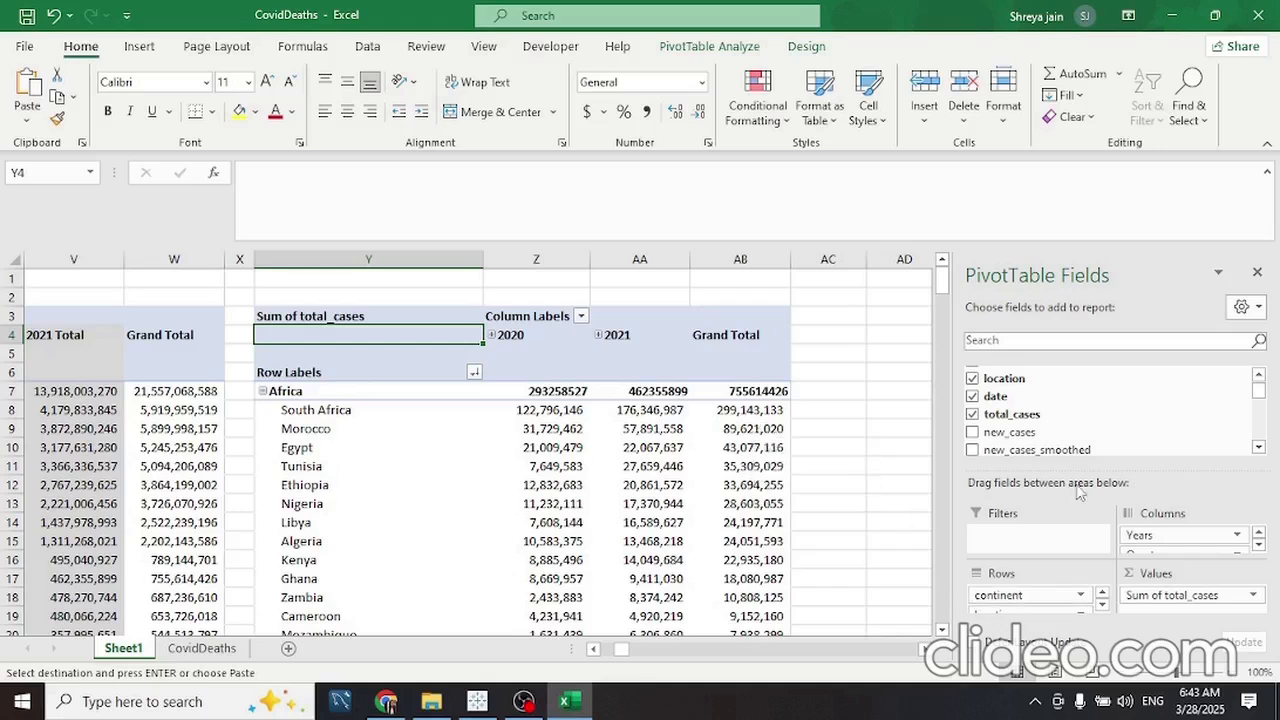
{"action": "scroll", "coordinate": [1065, 452], "scroll_direction": "down", "scroll_amount": 1}
{"action": "scroll", "coordinate": [1065, 452], "scroll_direction": "up", "scroll_amount": 1}
{"action": "scroll", "coordinate": [1045, 435], "scroll_direction": "down", "scroll_amount": 2}
{"action": "scroll", "coordinate": [1040, 427], "scroll_direction": "down", "scroll_amount": 2}
{"action": "scroll", "coordinate": [1040, 427], "scroll_direction": "up", "scroll_amount": 2}
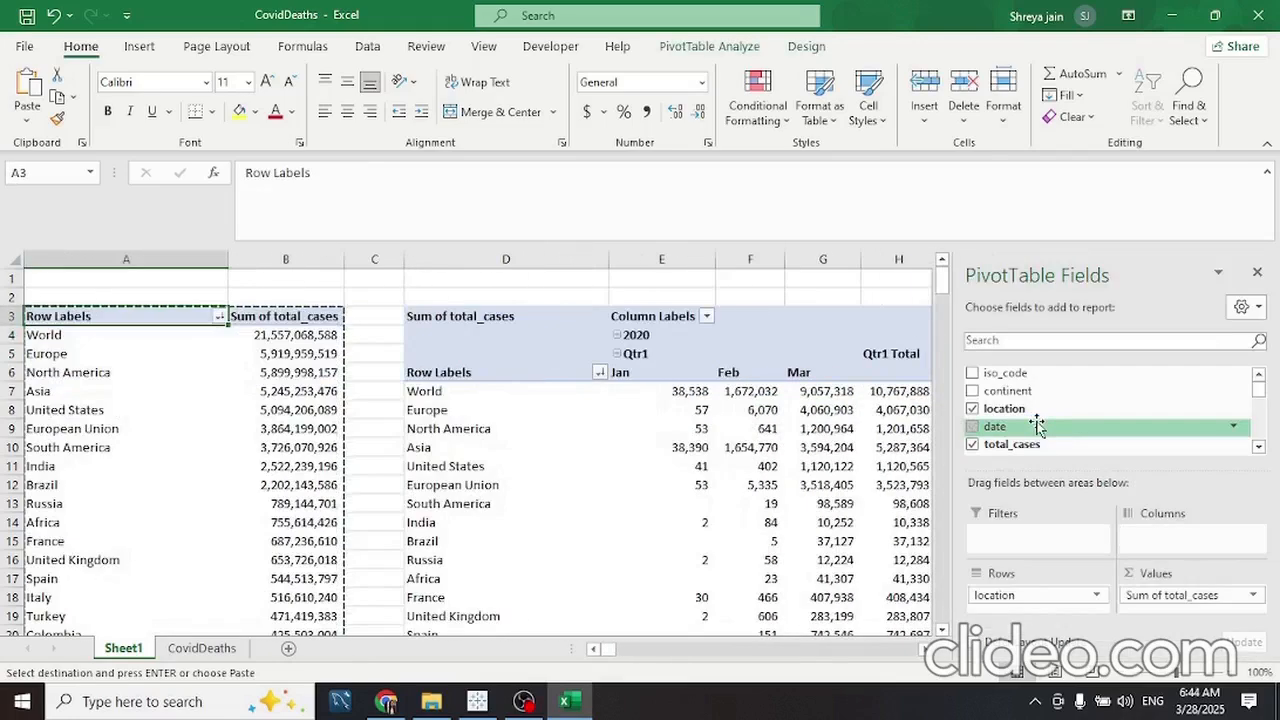
Clear the pending copy of the first PivotTable and save the CovidDeaths workbook
{"action": "key", "text": "Escape"}
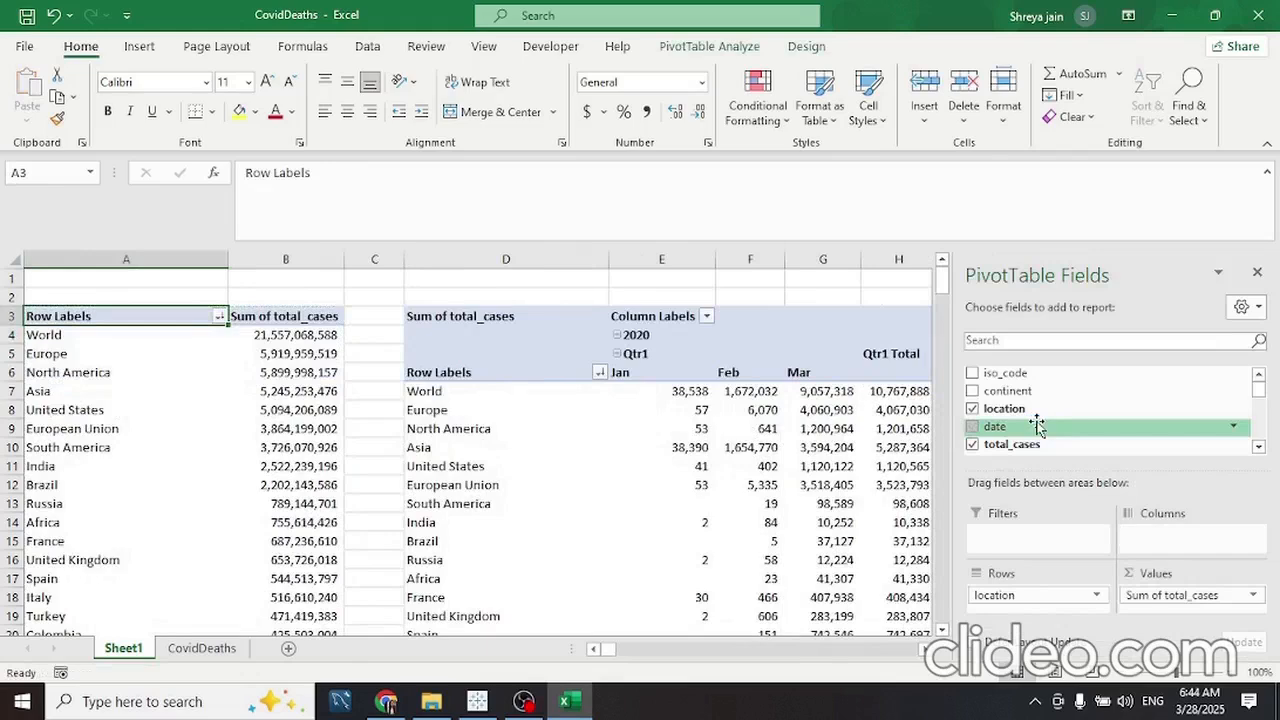
{"action": "key", "text": "ctrl+s"}
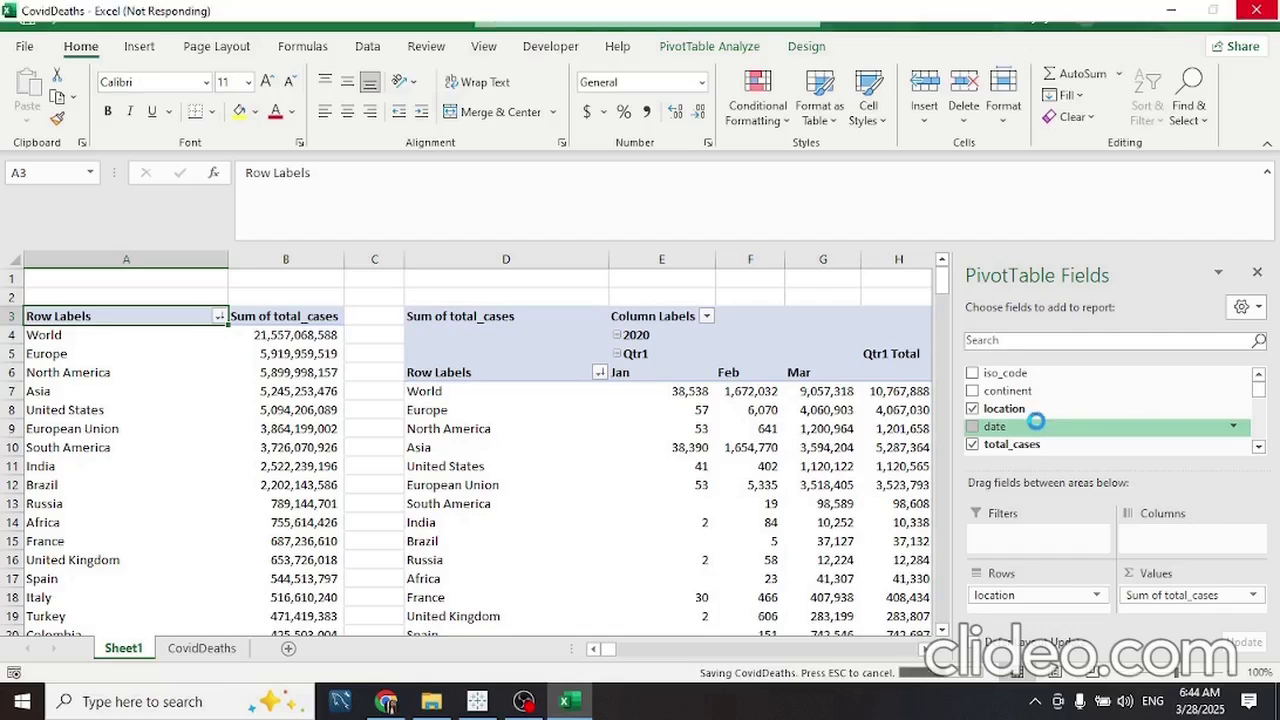
{"action": "left_click_drag", "start_coordinate": [1035, 421], "coordinate": [706, 563]}
{"action": "mouse_move", "coordinate": [525, 705]}
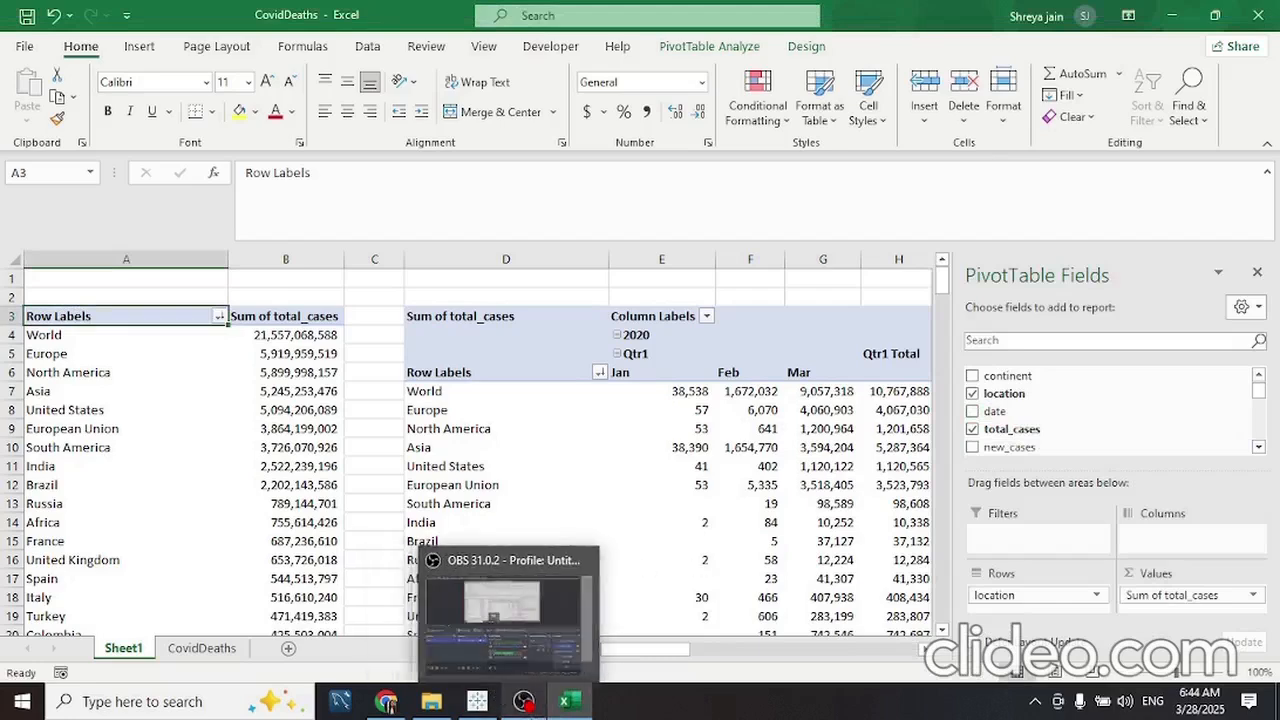